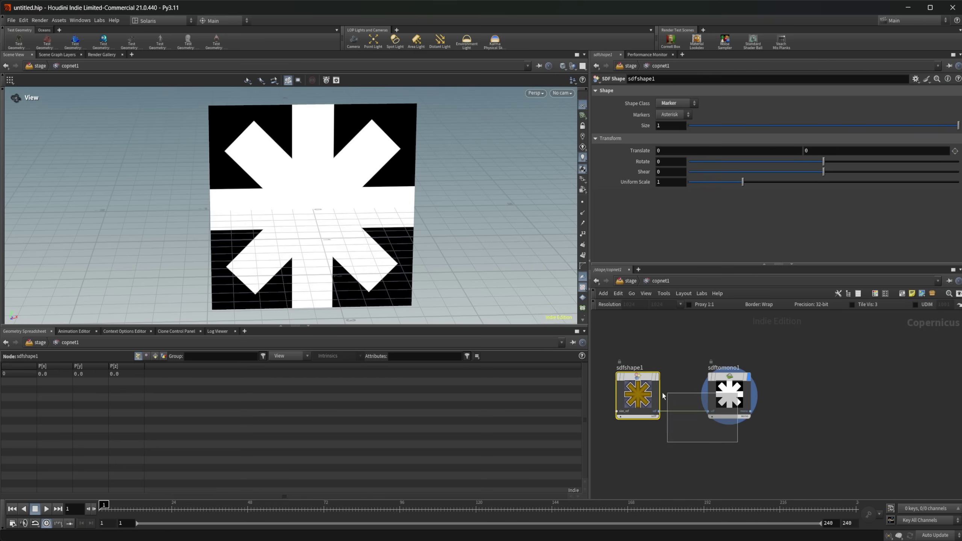
Duplicate the SDF Shape and SDF to Mono pair twice, placing the copies in rows below the original.
key(ctrl+v)
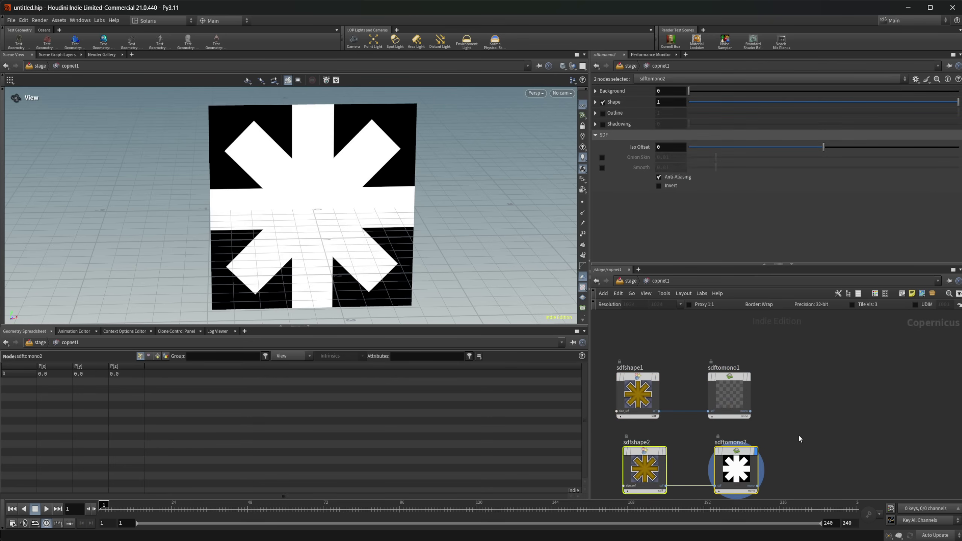
middle_drag(798, 435, 821, 332)
drag(759, 387, 738, 455)
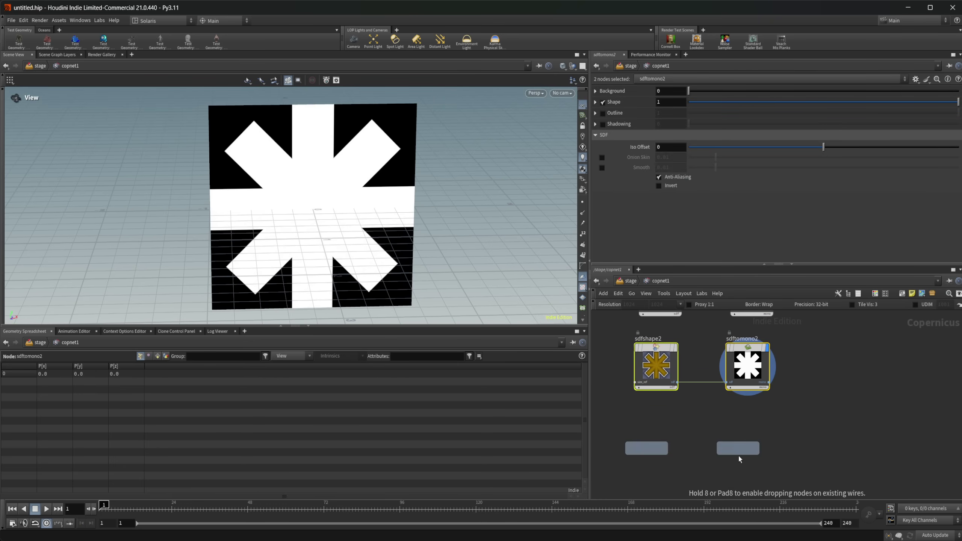
click(738, 454)
Set the second SDF Shape's marker to Chevron and the third SDF Shape's marker to Infinity.
click(666, 358)
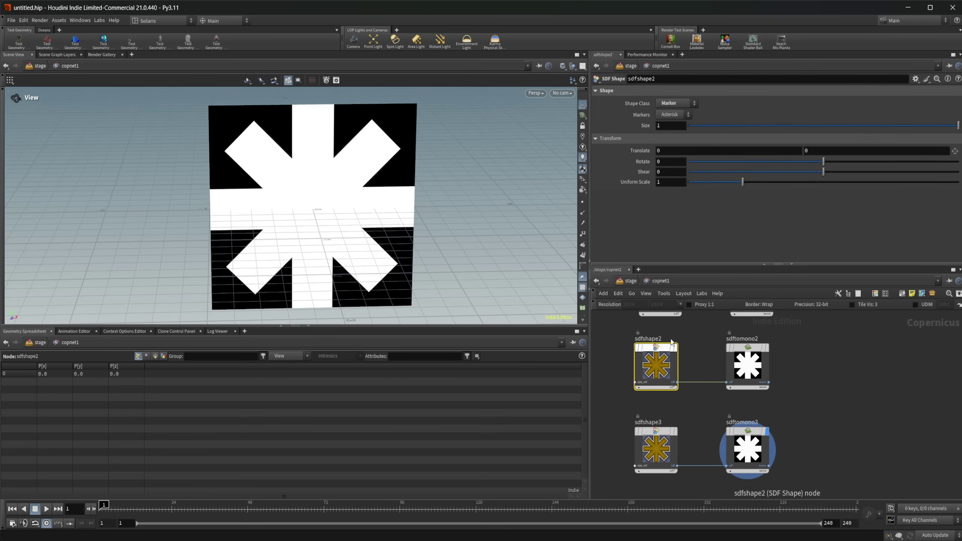
click(673, 114)
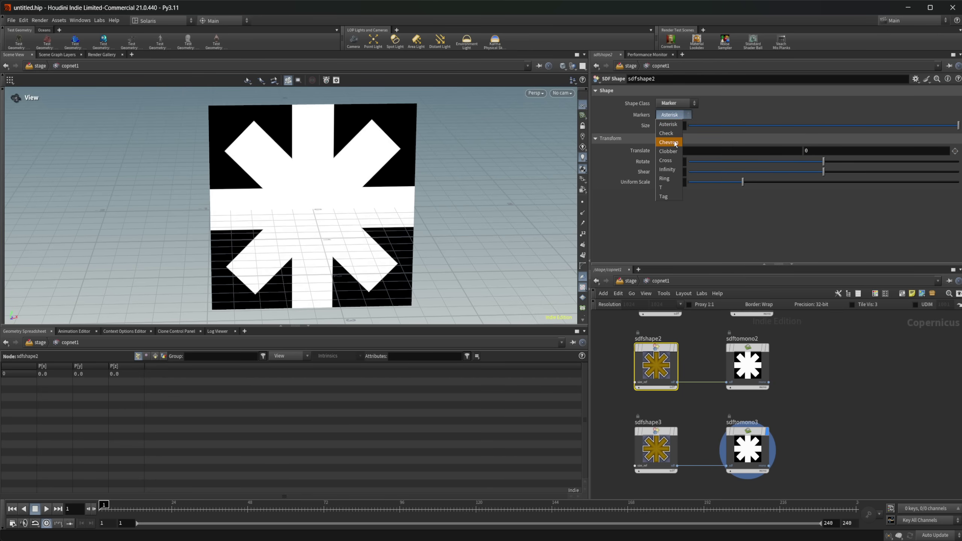
click(668, 142)
click(663, 443)
click(679, 115)
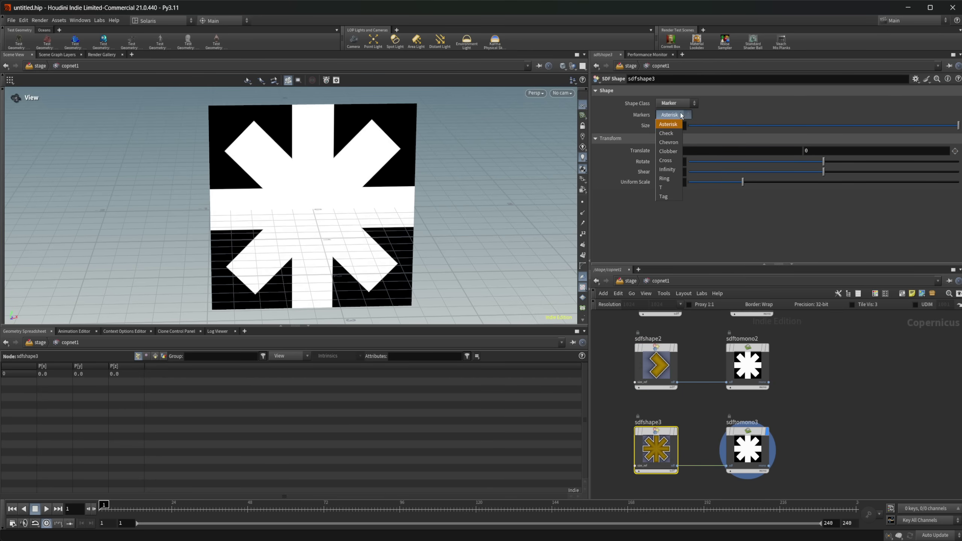
click(669, 170)
Add a Cable Pack node beside the three SDF to Mono nodes.
scroll(799, 416, down, 2)
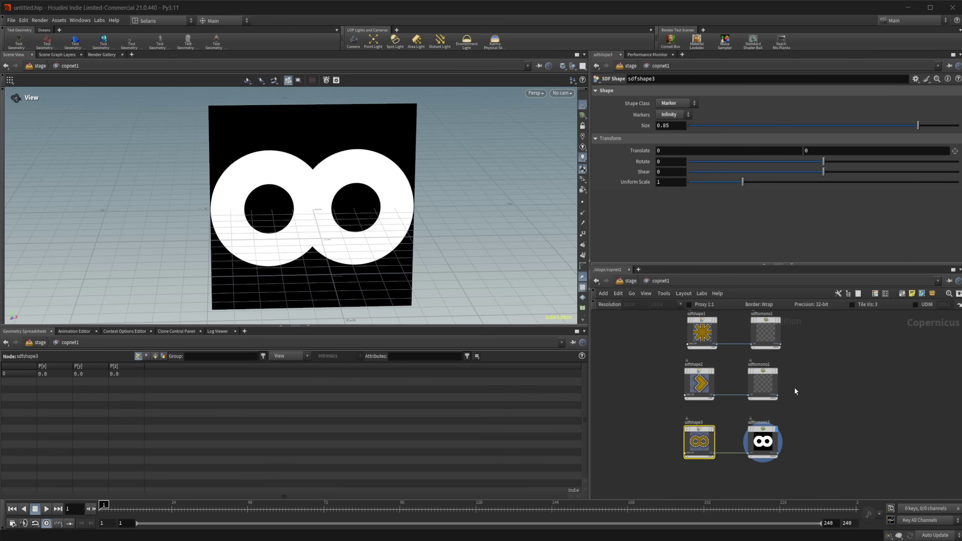
middle_drag(795, 388, 763, 377)
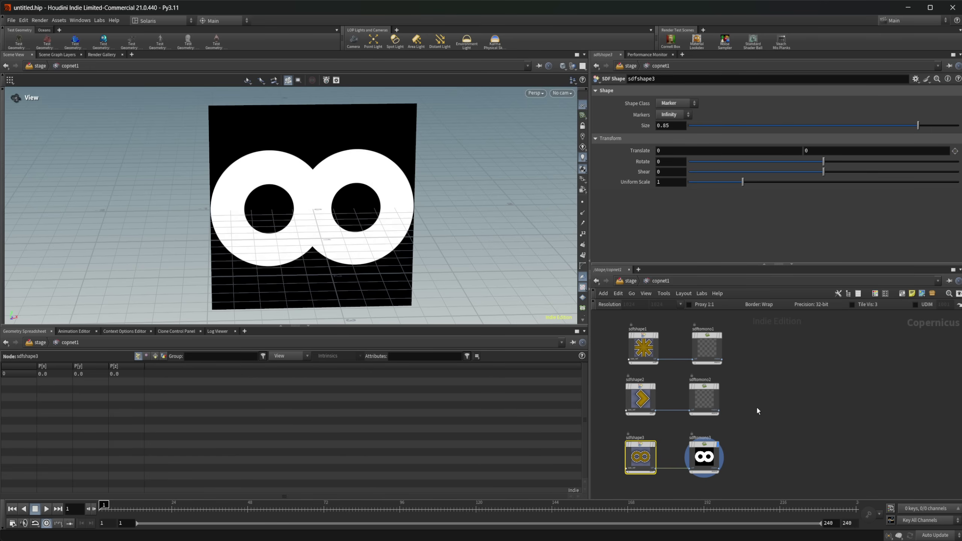
key(Tab)
text(cab)
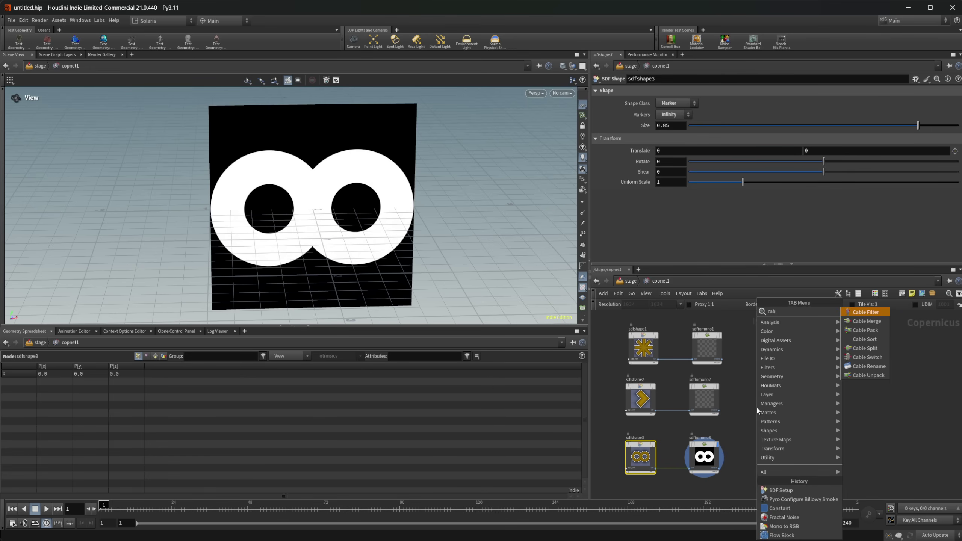
key(Return)
click(756, 407)
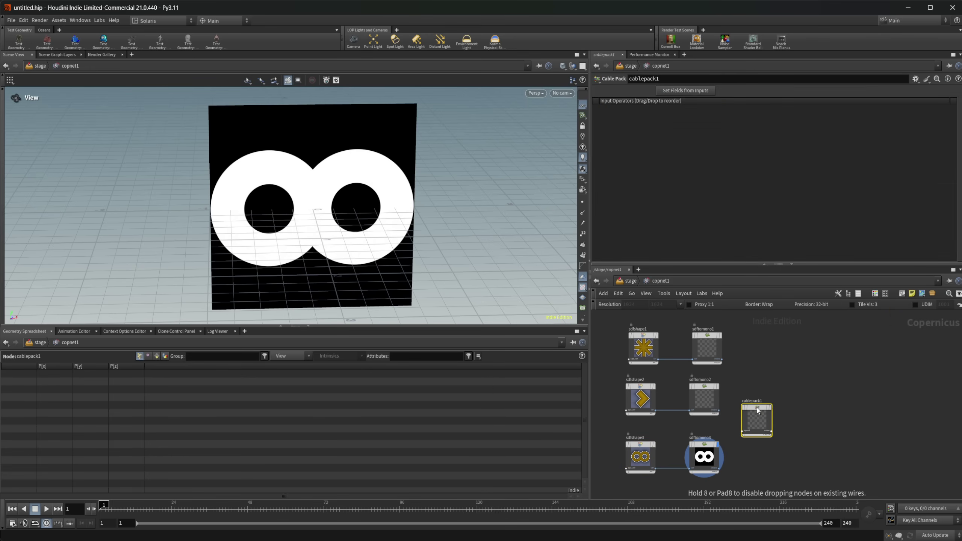
Wire the asterisk, chevron and infinity SDF to Mono outputs, in that order, into the Cable Pack and display that node.
scroll(779, 374, up, 2)
drag(696, 353, 756, 420)
drag(695, 427, 756, 424)
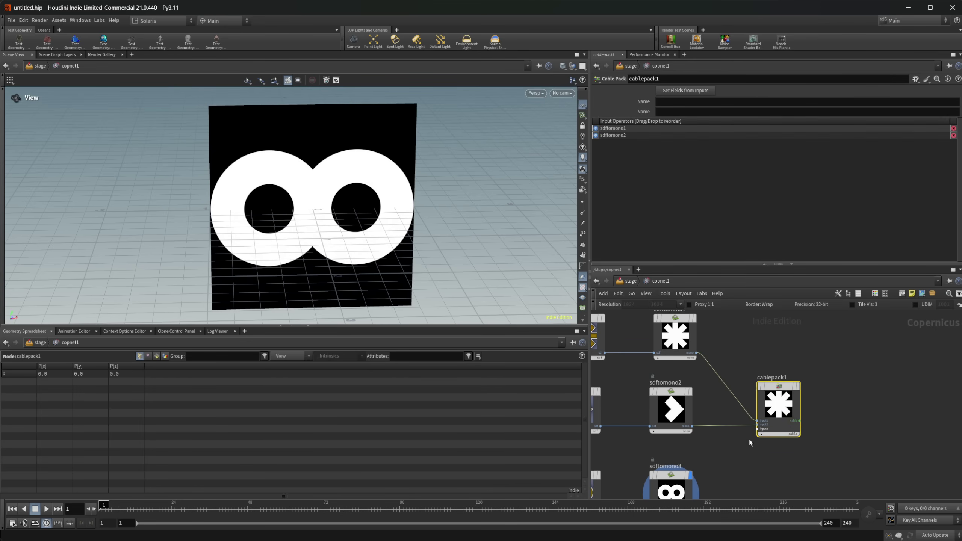
middle_drag(752, 450, 745, 422)
drag(687, 484, 751, 400)
key(r)
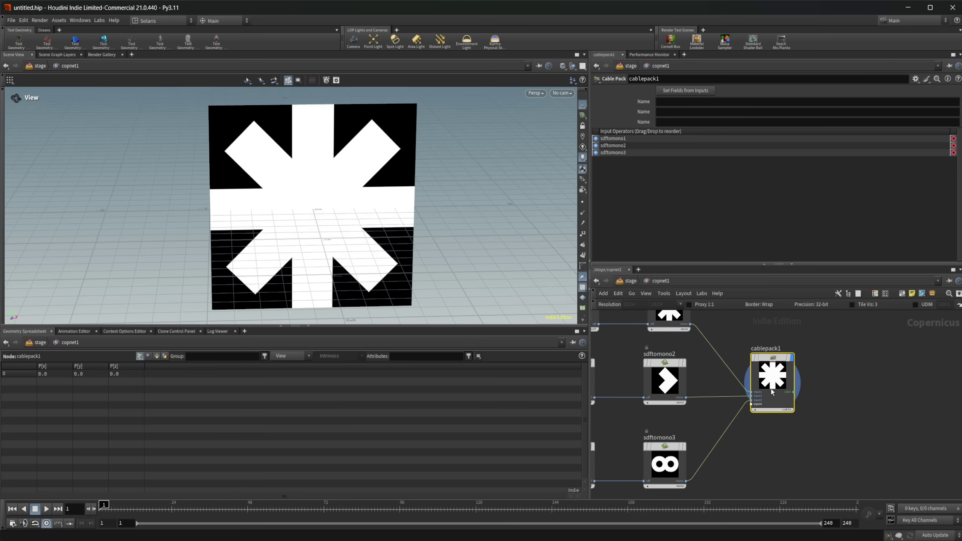
drag(769, 377, 784, 378)
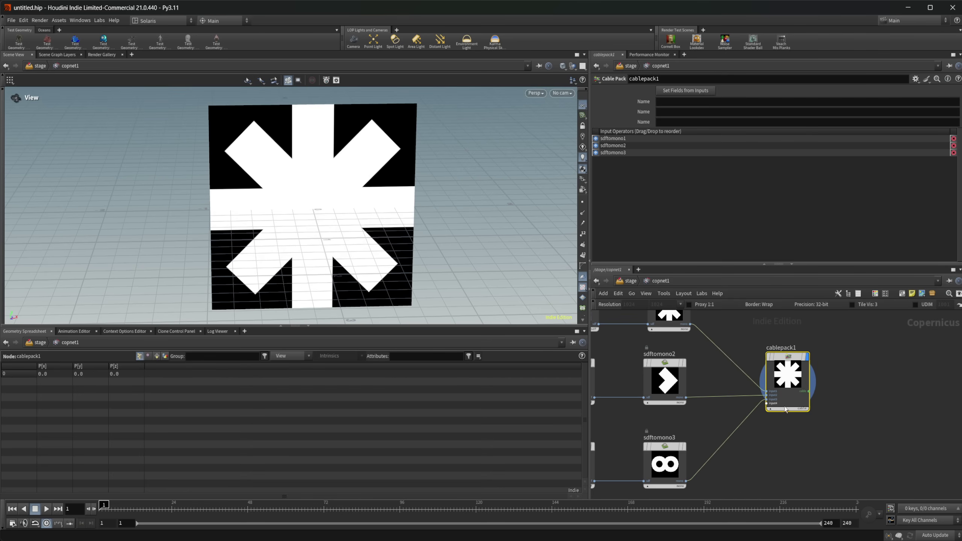
Fill in the Cable Pack's wire names from its connected inputs.
middle_drag(813, 407, 771, 410)
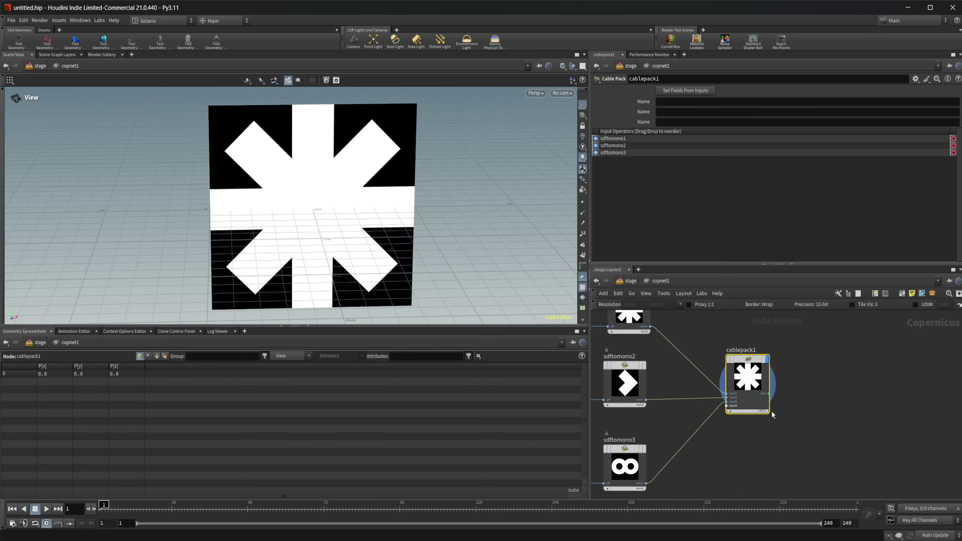
scroll(770, 411, up, 3)
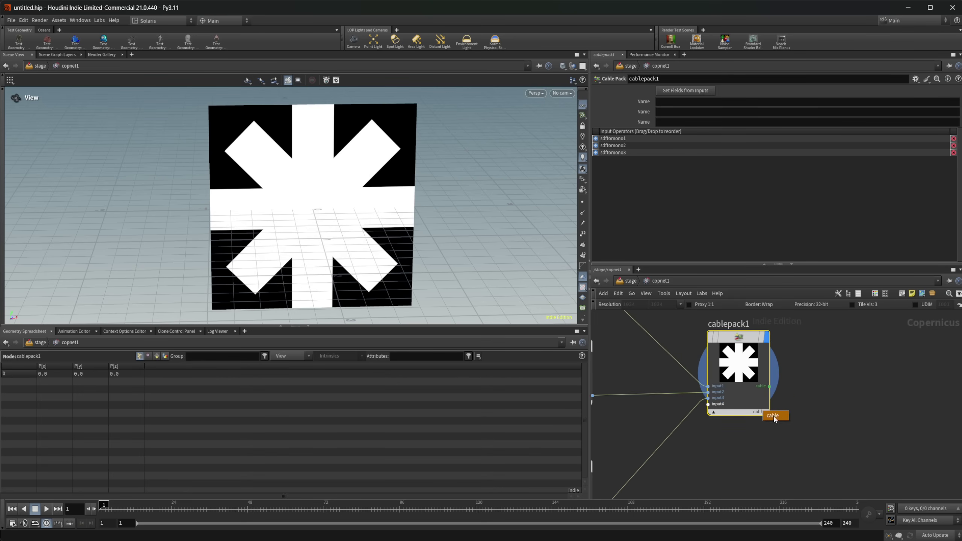
scroll(791, 385, down, 4)
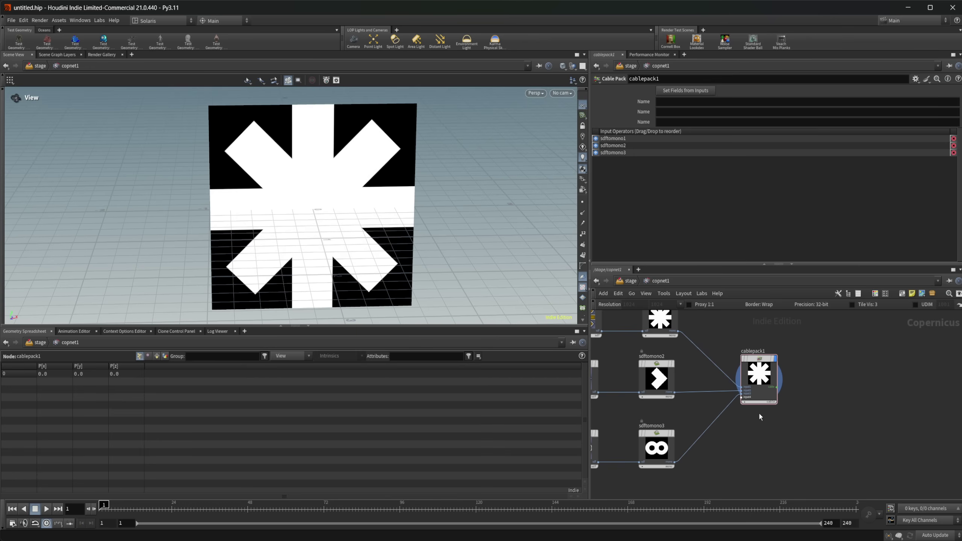
middle_drag(759, 413, 740, 443)
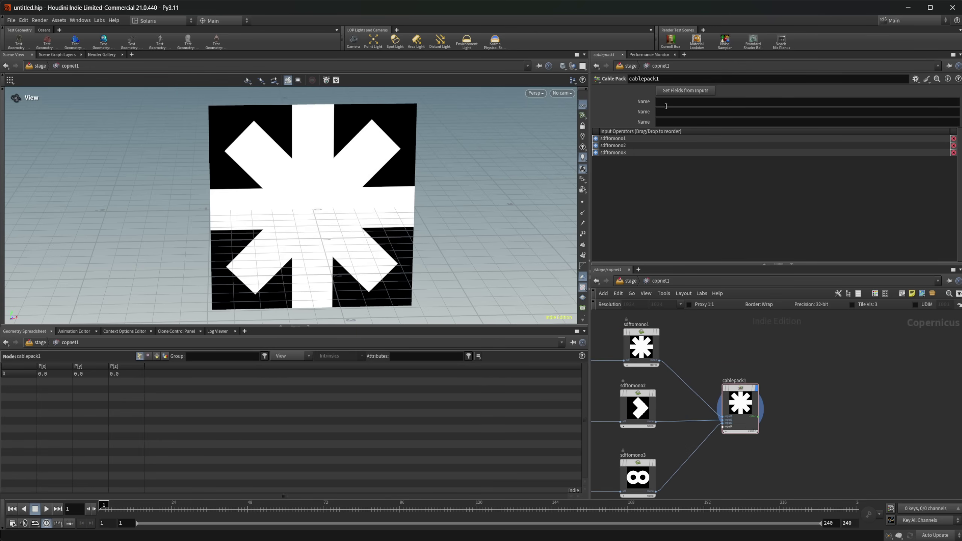
click(694, 92)
Check the source shapes' marker types and name the Cable Pack's first wire asterisk.
click(702, 102)
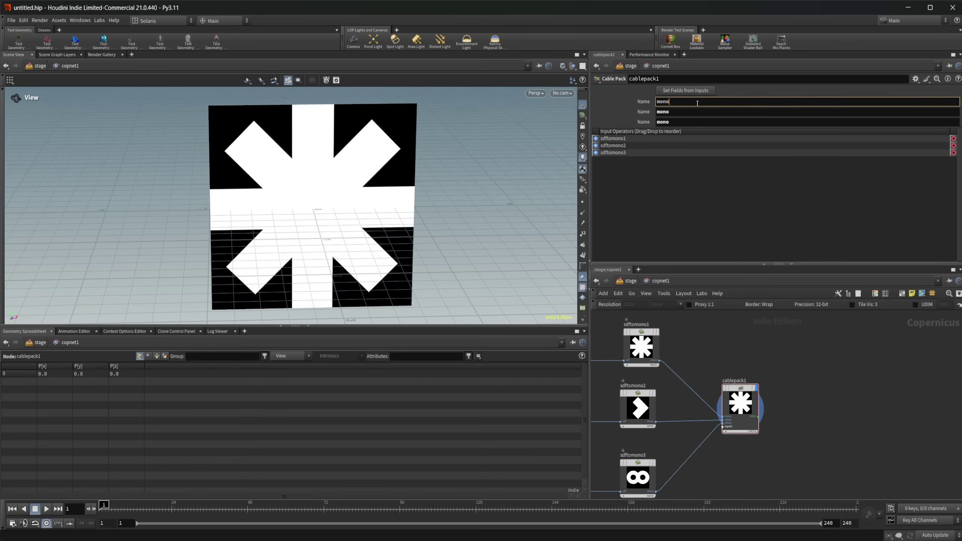
drag(697, 102, 652, 106)
middle_drag(705, 347, 756, 352)
click(619, 354)
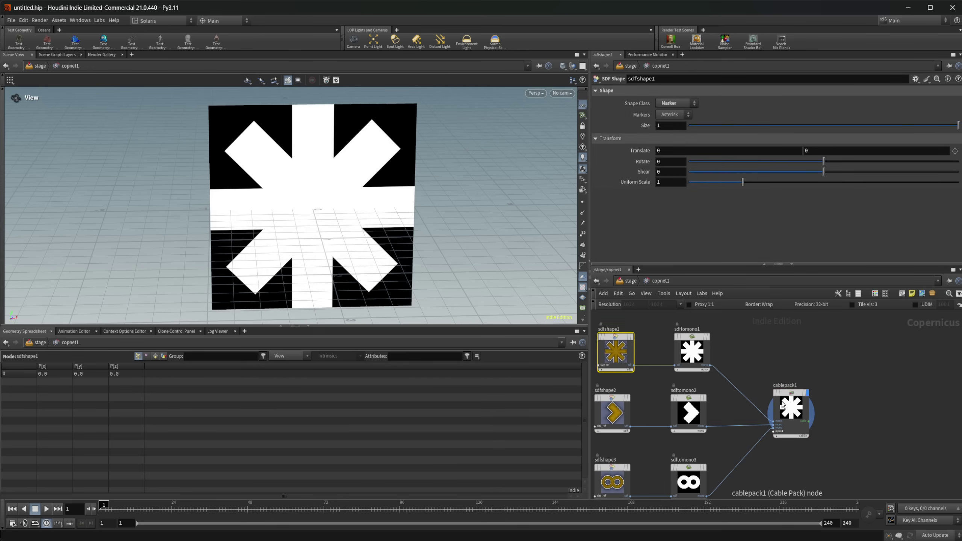
click(613, 413)
click(790, 411)
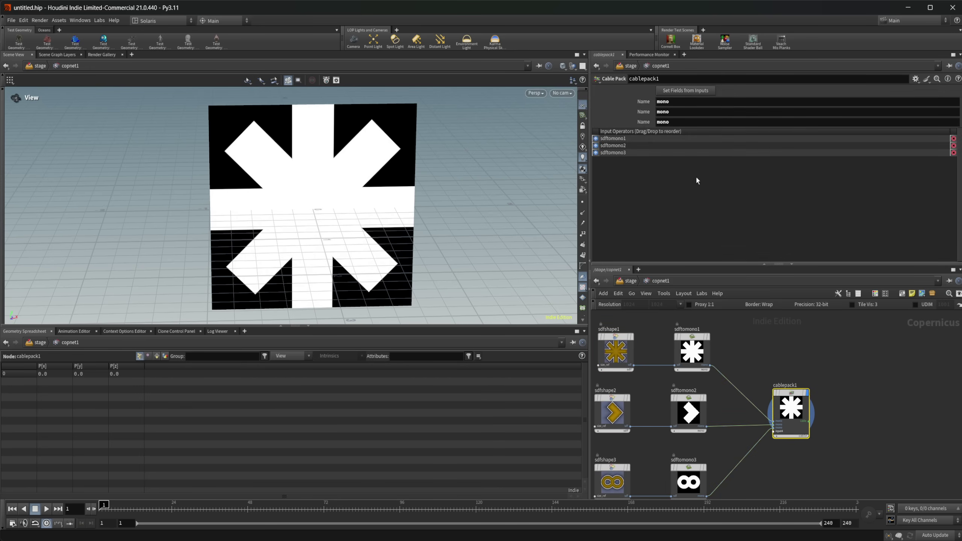
double_click(680, 103)
text(ast)
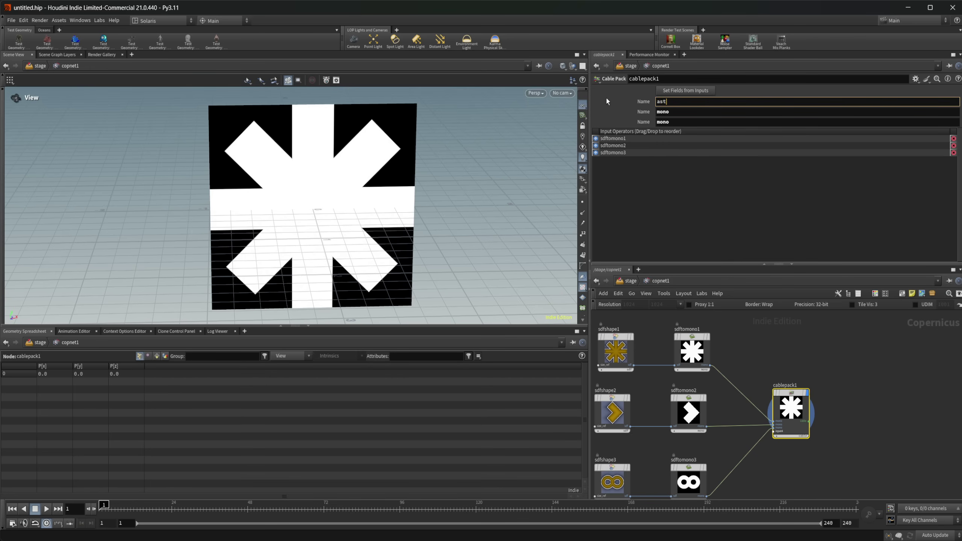
text(erisk)
key(Return)
Review the three SDF Shape markers and name the Cable Pack's second wire chevron.
click(607, 350)
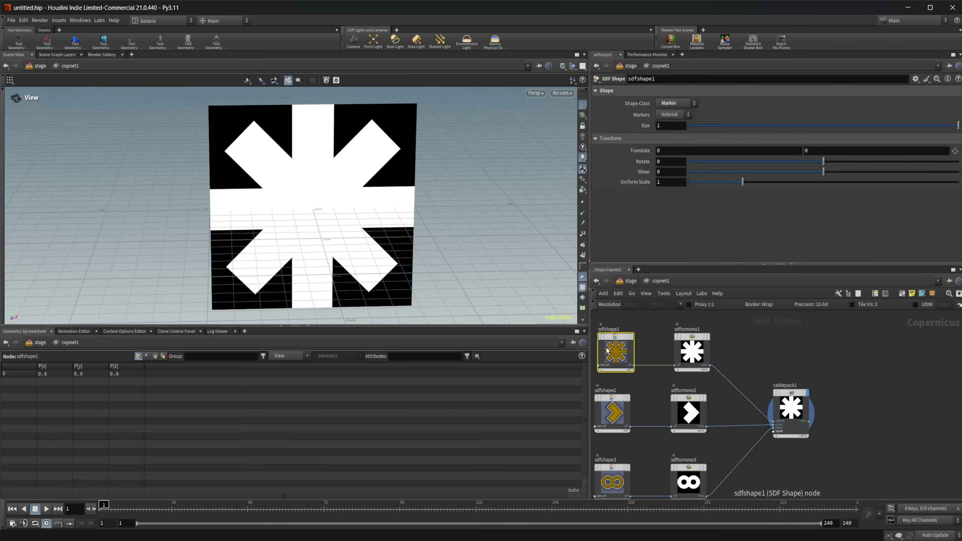
click(612, 411)
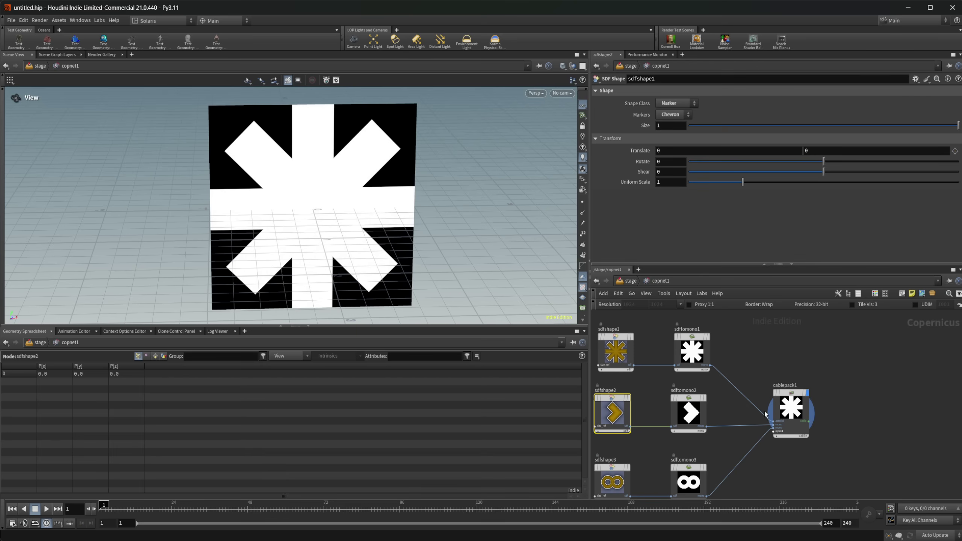
click(626, 476)
click(789, 410)
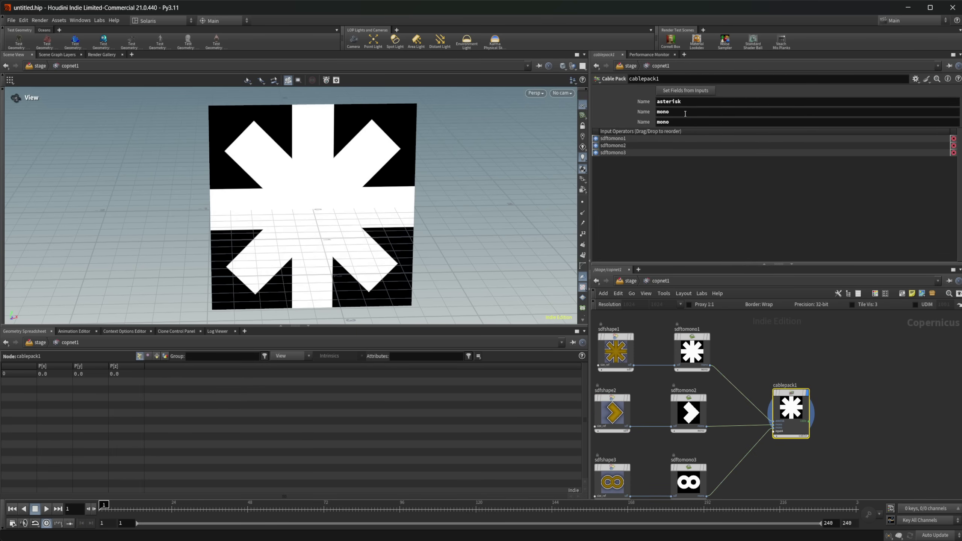
drag(685, 112, 596, 103)
text(chevron)
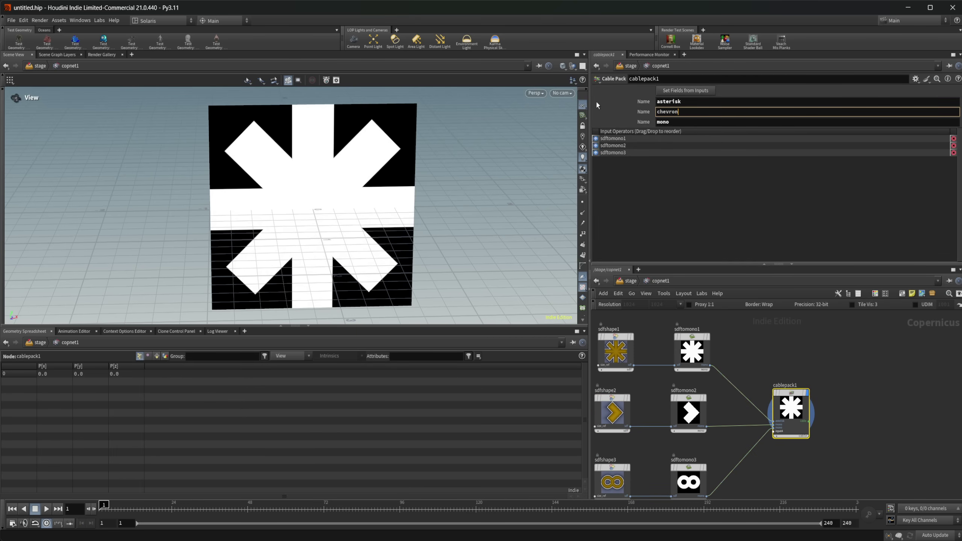
Name the Cable Pack's third wire infinity.
key(Tab)
text(infinity)
key(Return)
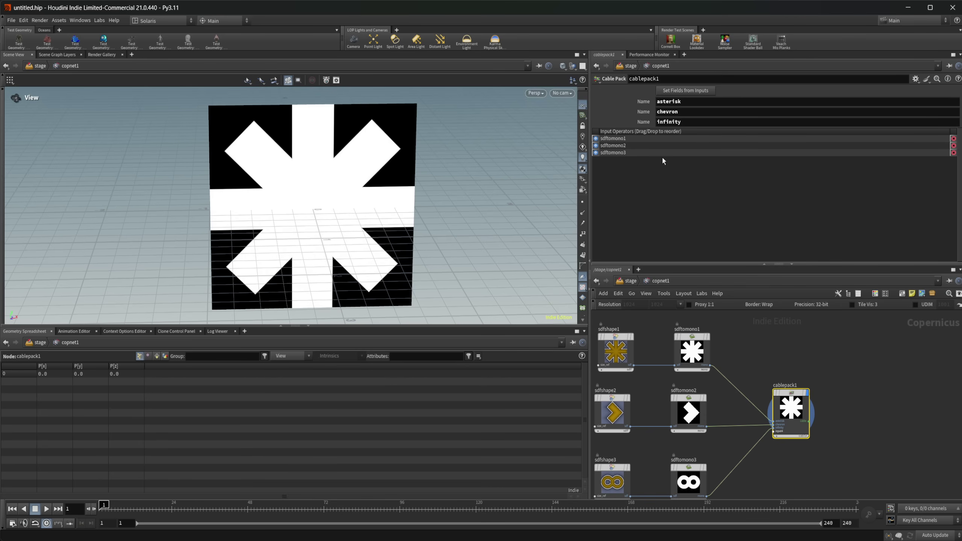
Set the Cable Pack's third wire name back to mono.
drag(689, 124, 615, 129)
text(mono)
key(Return)
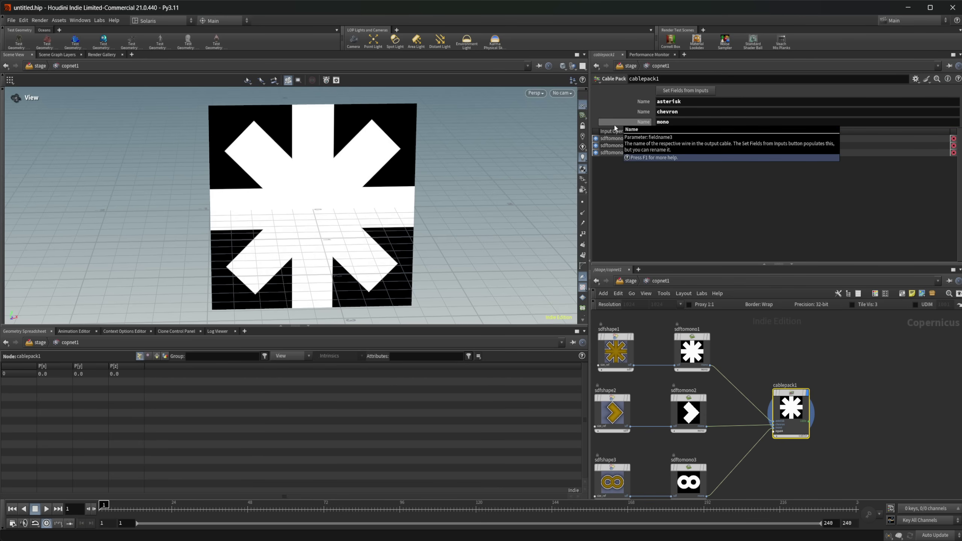
Add a Cable Rename node after the Cable Pack and feed the packed cable into it.
click(837, 439)
middle_drag(849, 402, 780, 389)
scroll(782, 389, up, 2)
key(Tab)
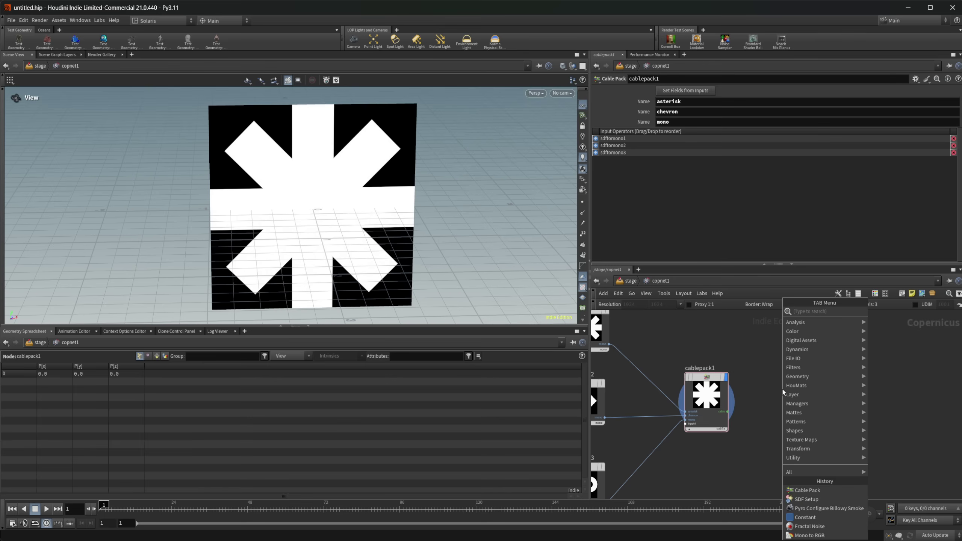
text(cab)
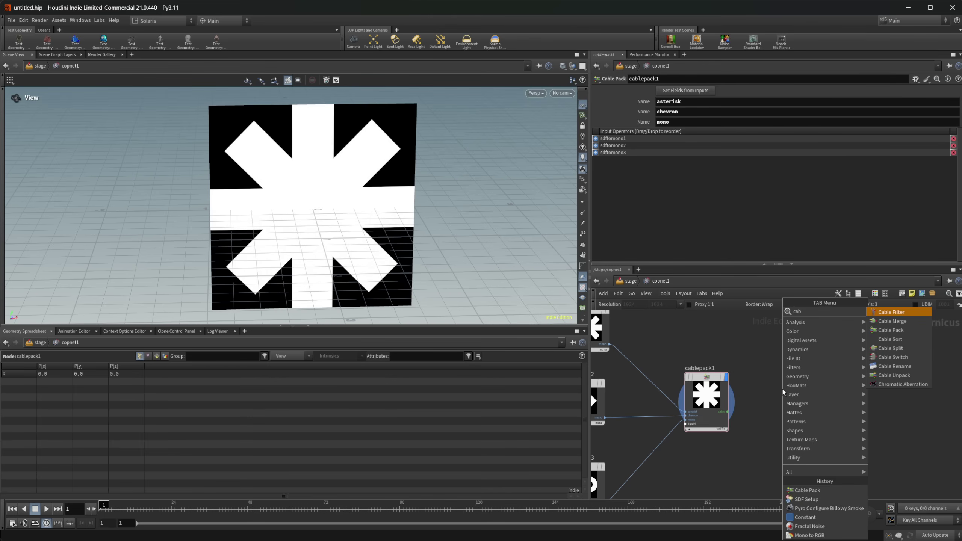
text(le)
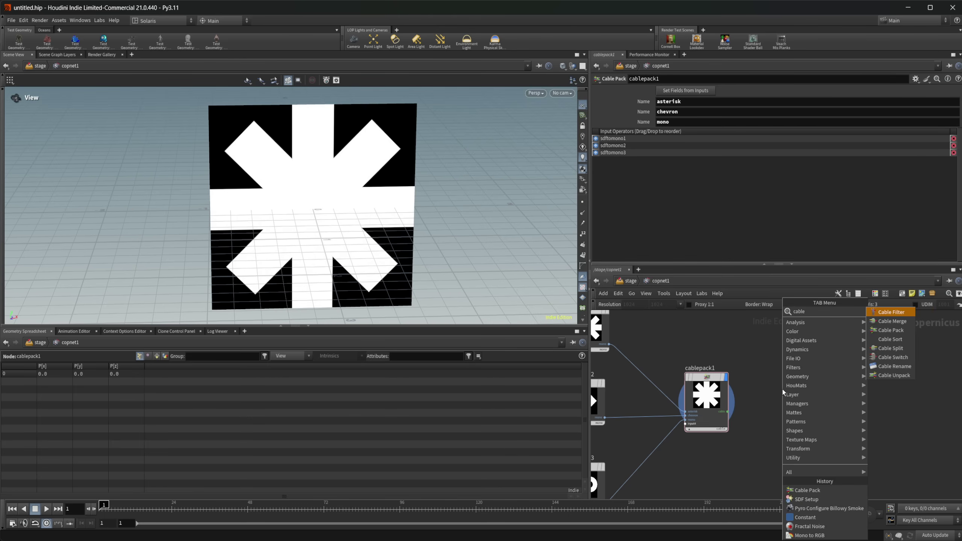
click(895, 369)
click(786, 423)
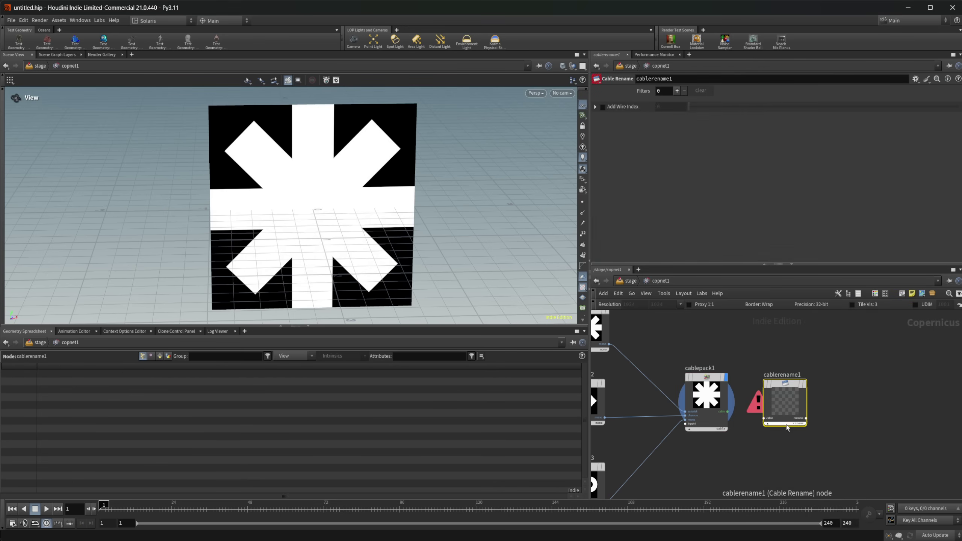
scroll(787, 426, up, 1)
drag(716, 409, 760, 417)
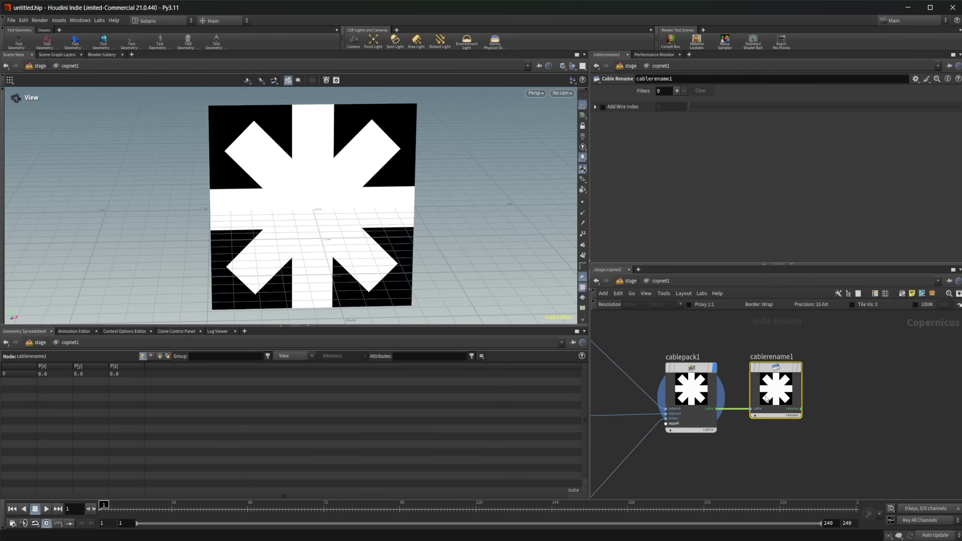
Add one filter to the Cable Rename node, expand its settings and enable it.
click(595, 107)
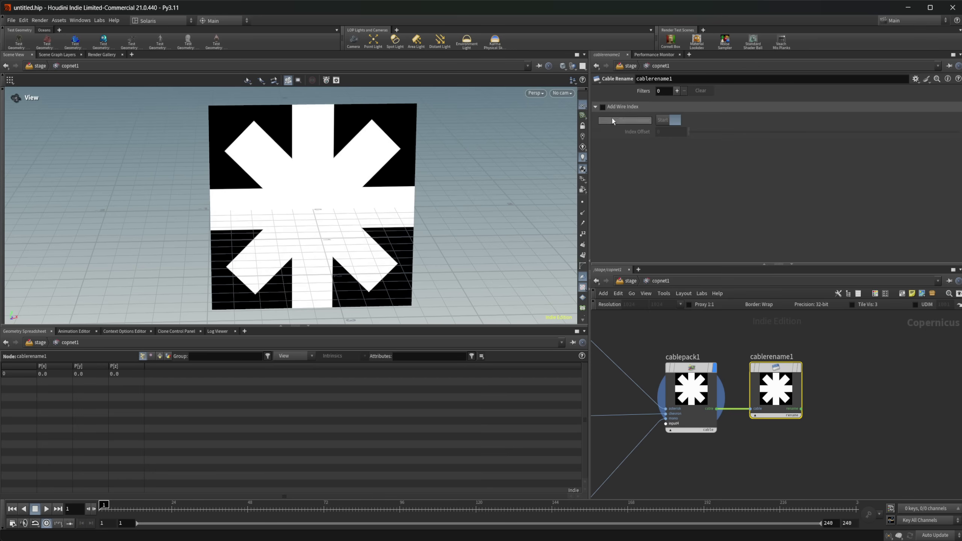
click(676, 90)
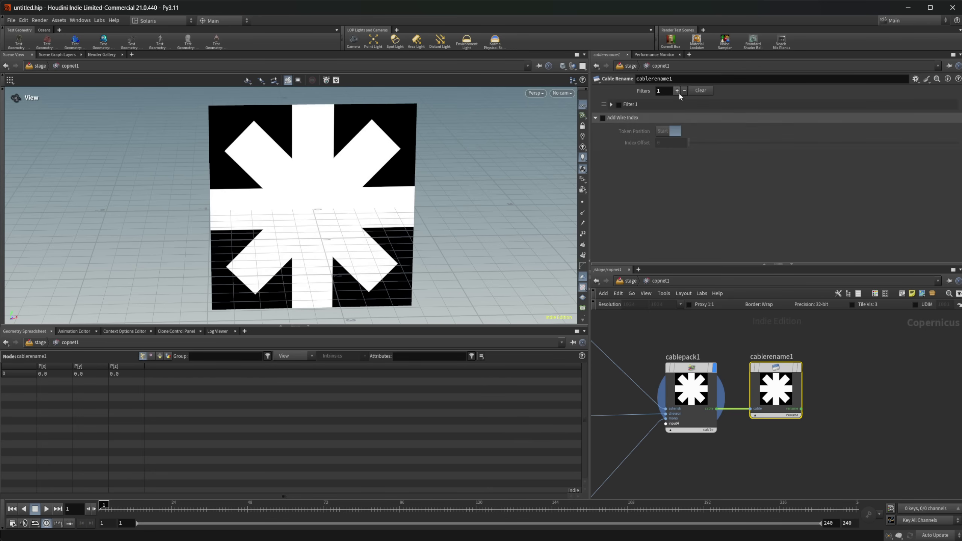
click(610, 104)
click(618, 105)
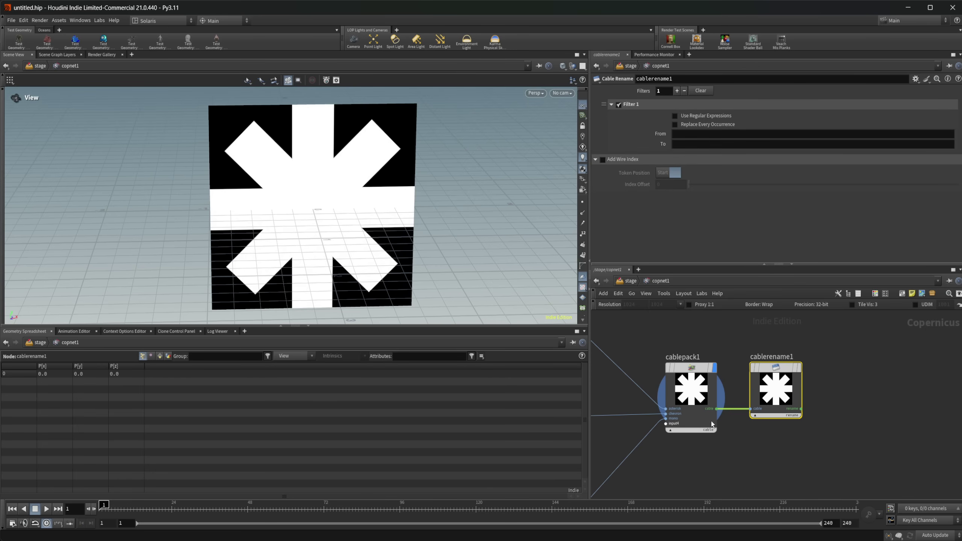
Set the Cable Rename filter to rename the wire mono, as named in the Cable Pack, to infinity.
click(685, 410)
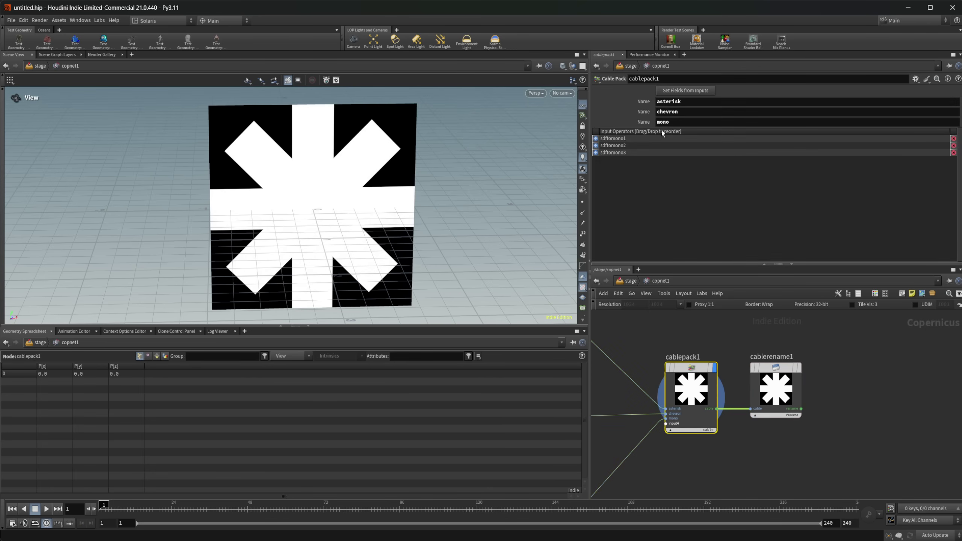
click(764, 388)
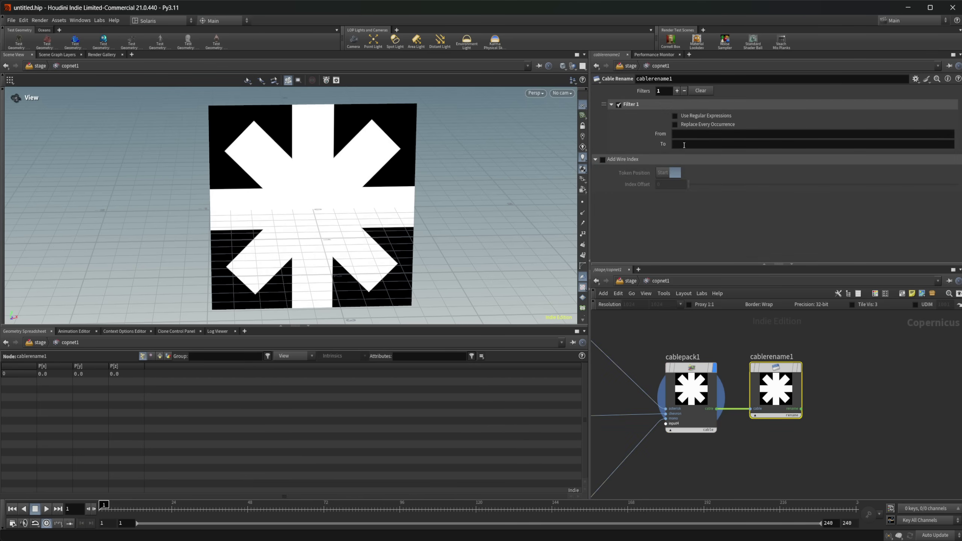
click(682, 134)
text(mono)
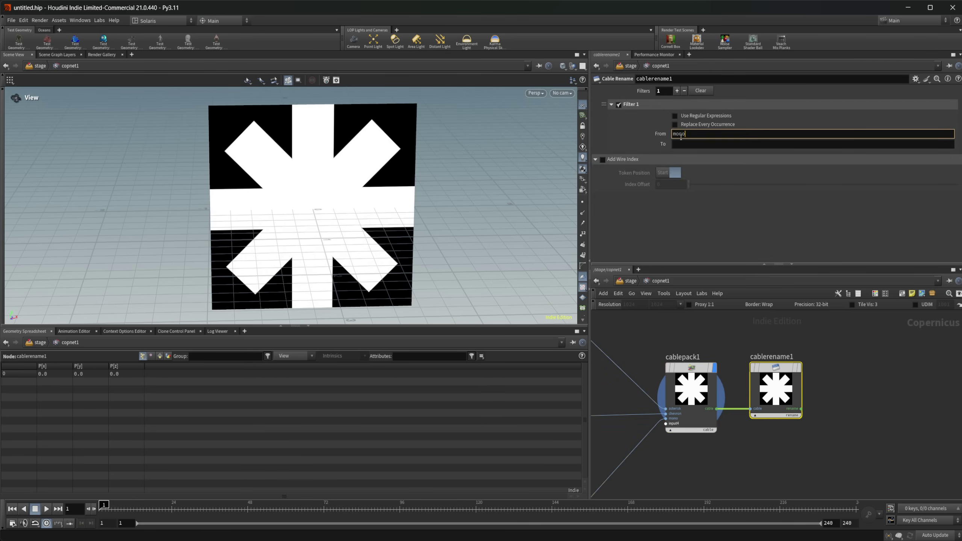
key(Tab)
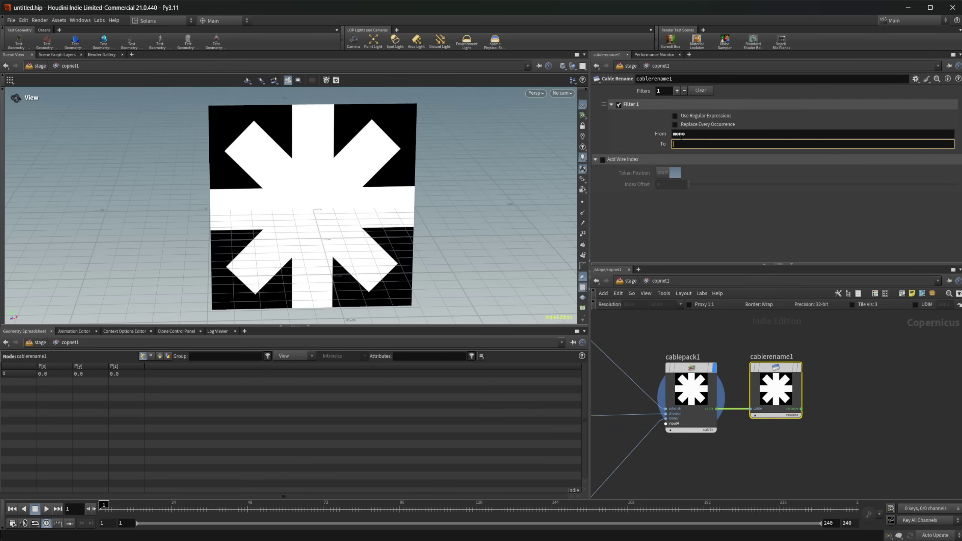
text(infinity)
key(Return)
Add a Cable Unpack node fed by the Cable Rename, display it and set its fields from the input.
key(Tab)
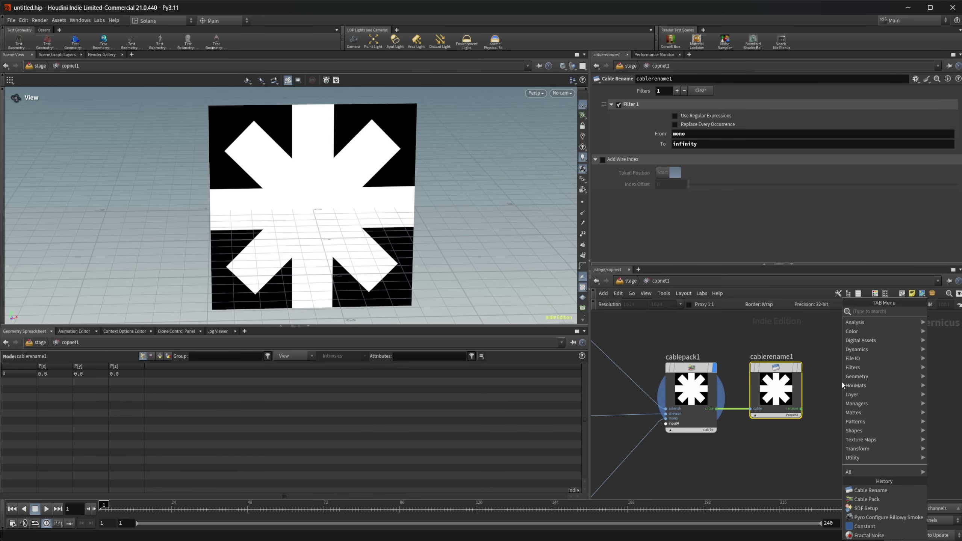
text(cable u)
key(Return)
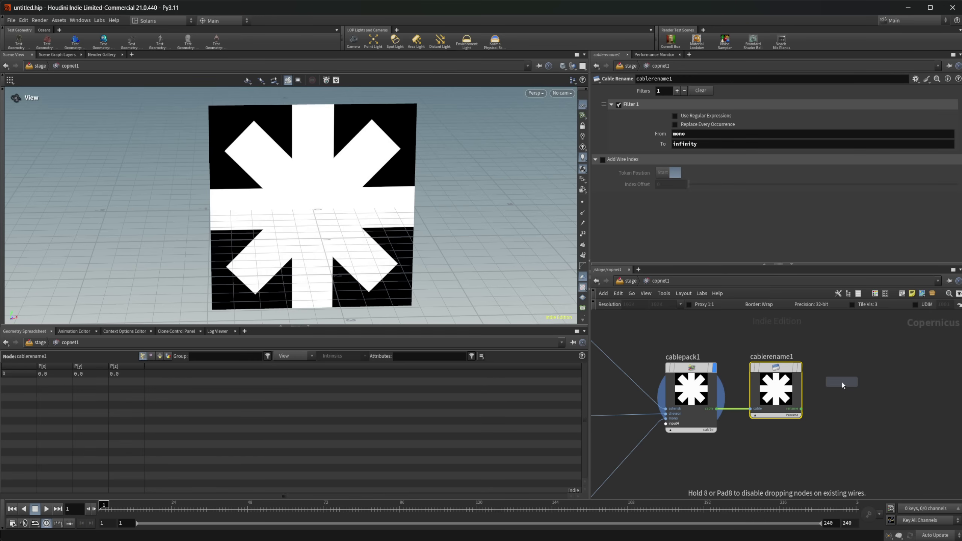
click(841, 382)
drag(841, 394, 864, 389)
key(r)
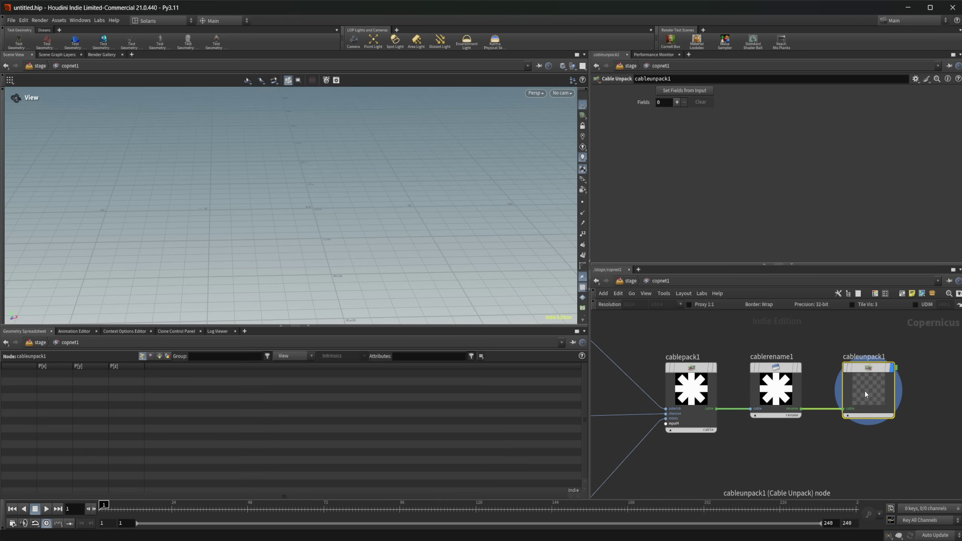
click(684, 91)
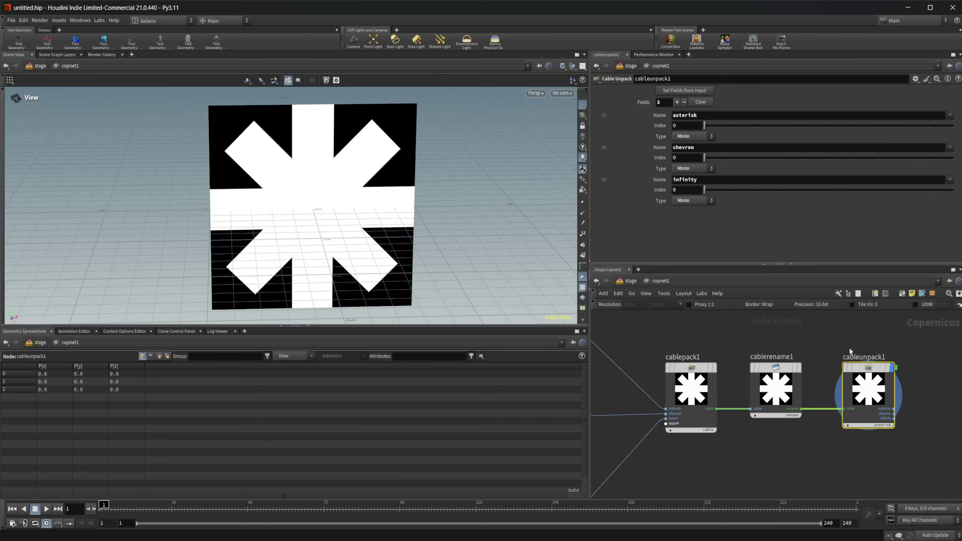
Bypass the Cable Rename node, try refreshing the Cable Unpack's fields and move the bypassed node above the wire.
middle_drag(849, 352, 756, 353)
mouse_move(666, 364)
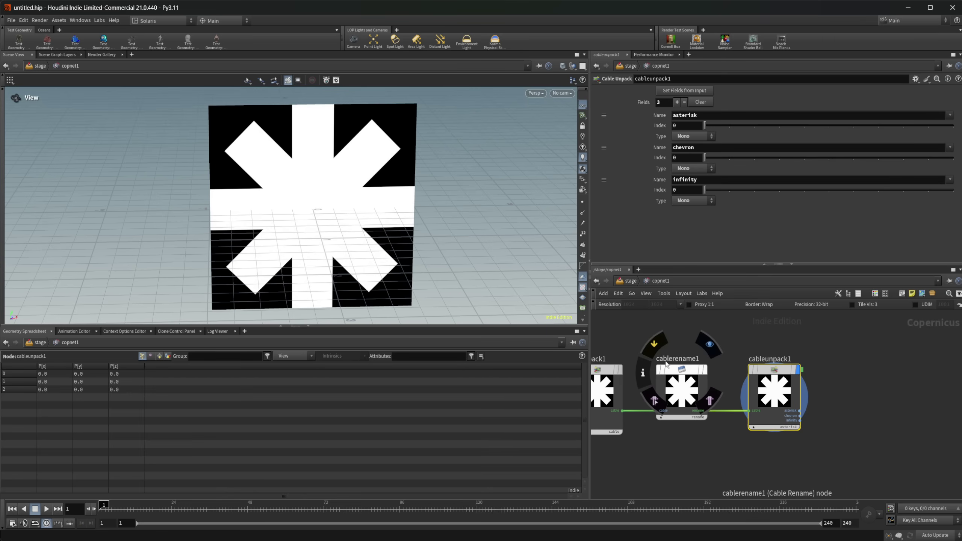
click(654, 343)
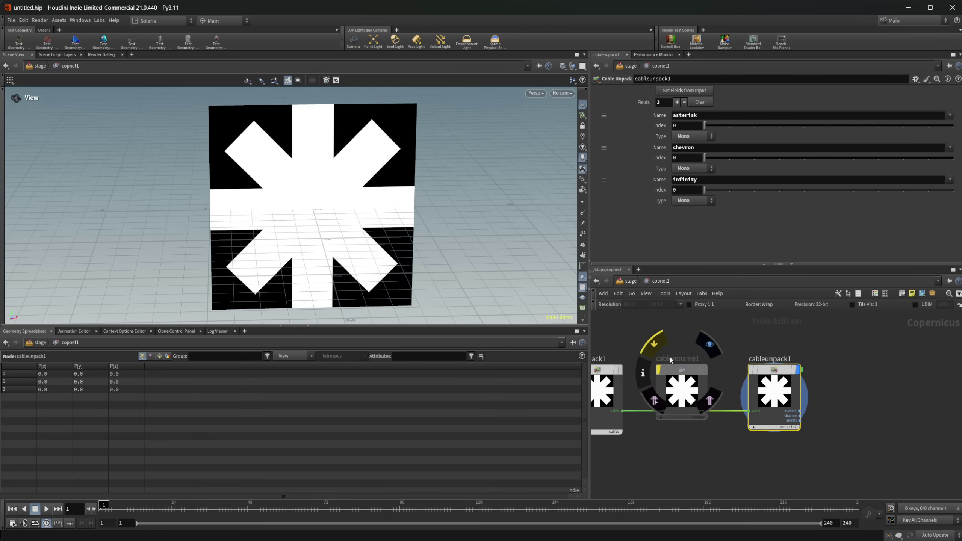
click(701, 102)
click(667, 90)
mouse_move(682, 398)
mouse_down()
mouse_move(693, 428)
mouse_move(692, 407)
mouse_up()
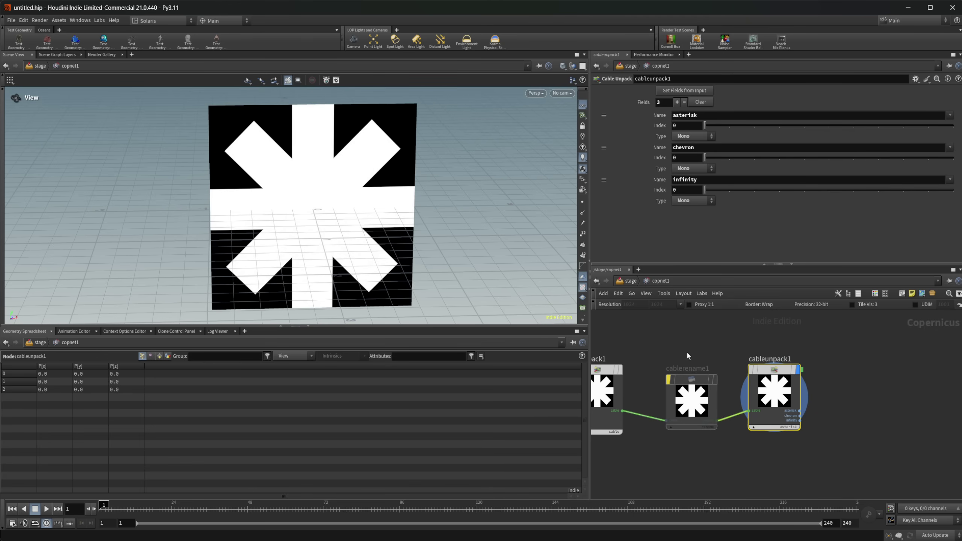
drag(689, 395, 688, 368)
middle_drag(688, 422, 702, 420)
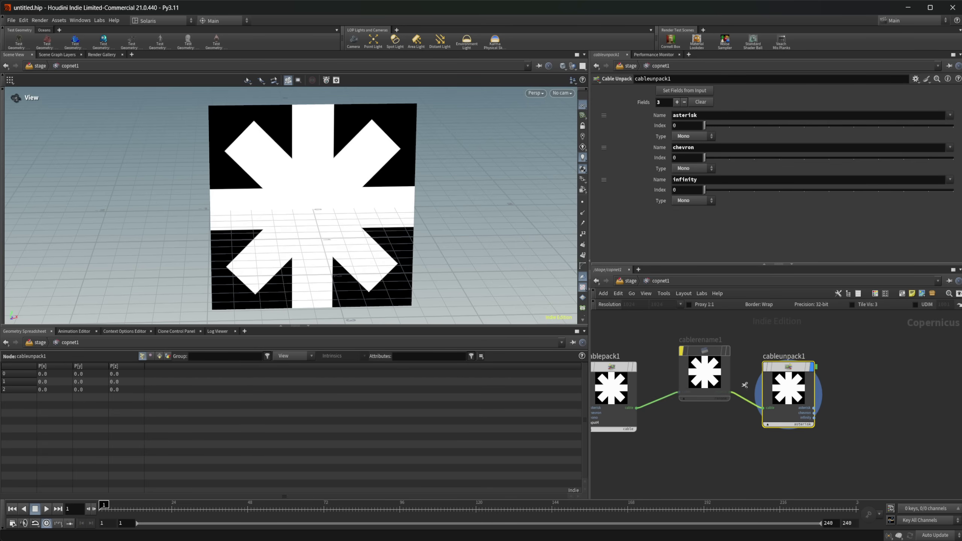
Wire the Cable Pack directly into the Cable Unpack, skipping the Cable Rename, and set the unpack's fields from the input.
key(y)
drag(745, 385, 736, 409)
drag(636, 409, 762, 408)
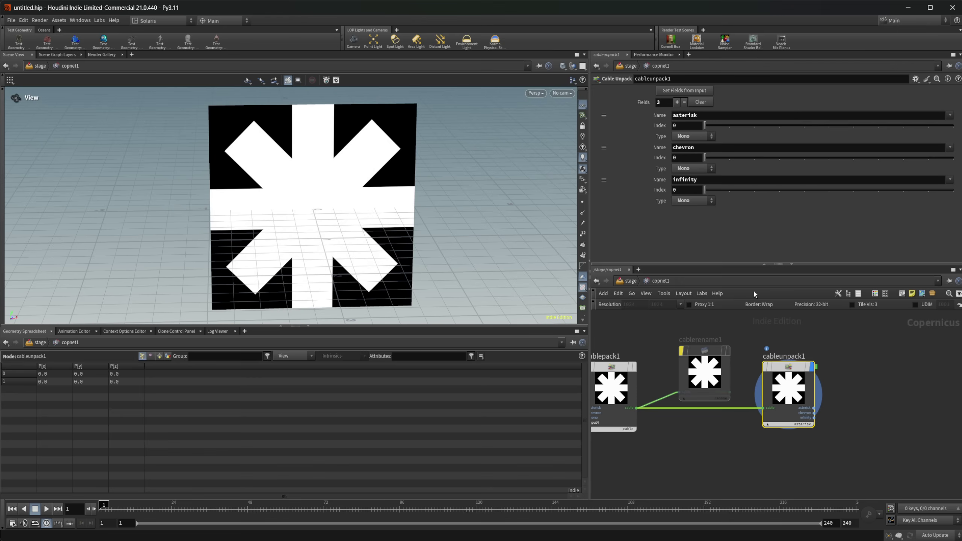
click(696, 92)
Insert the bypassed Cable Rename back between the Cable Pack and Cable Unpack and set the unpack's fields from the input.
drag(702, 358, 703, 384)
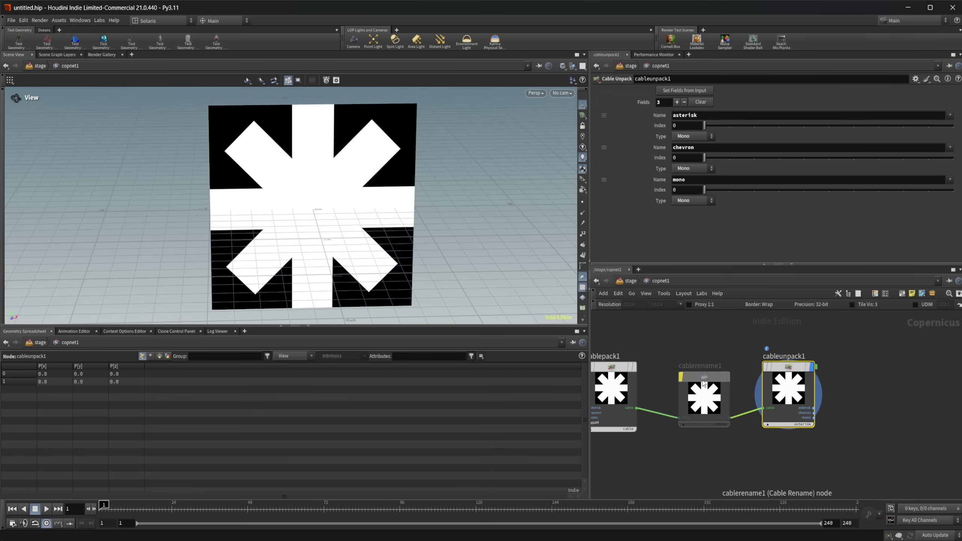
click(701, 102)
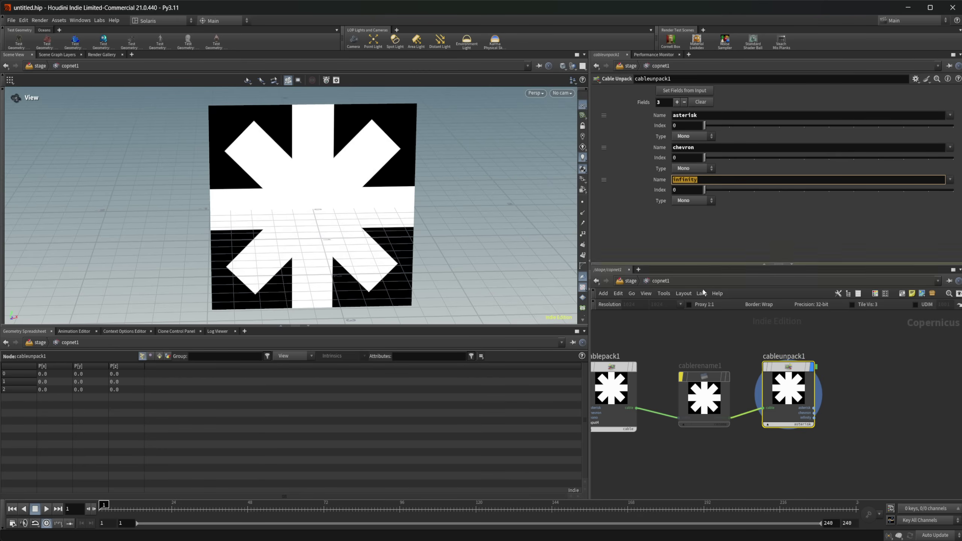
mouse_move(738, 386)
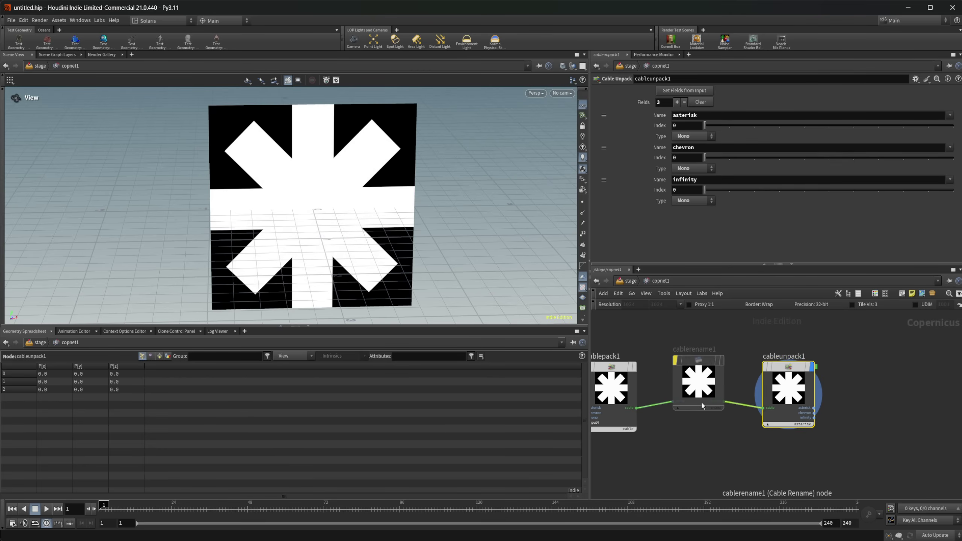
scroll(689, 381, down, 2)
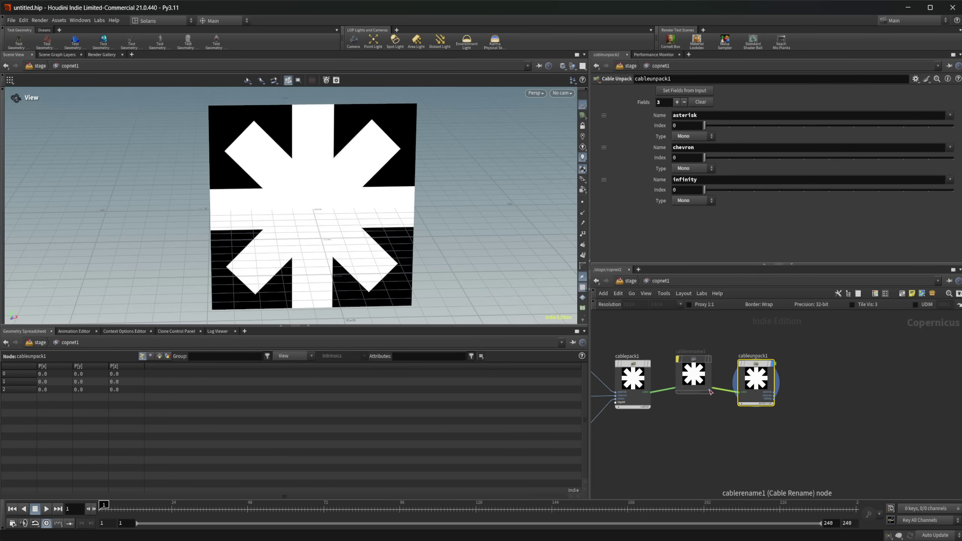
scroll(691, 385, up, 2)
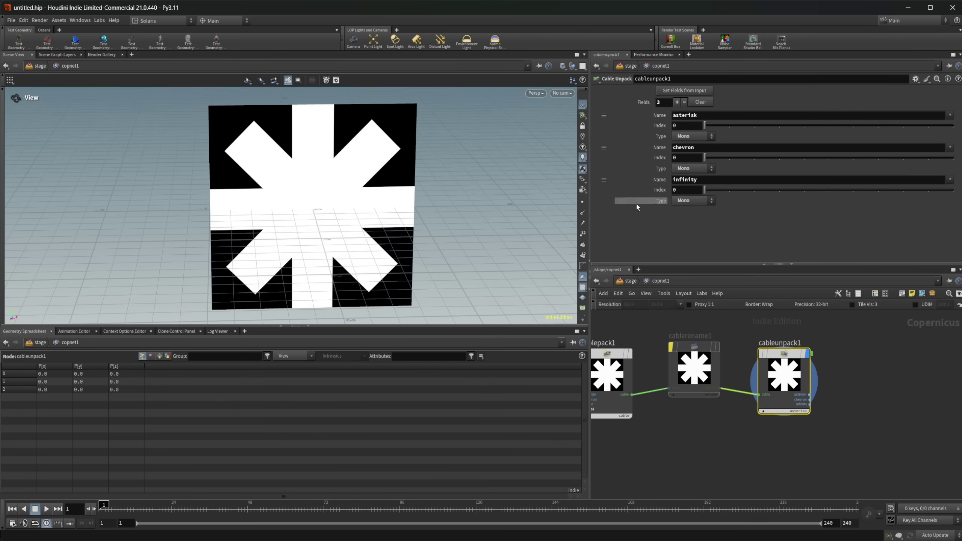
scroll(723, 417, down, 2)
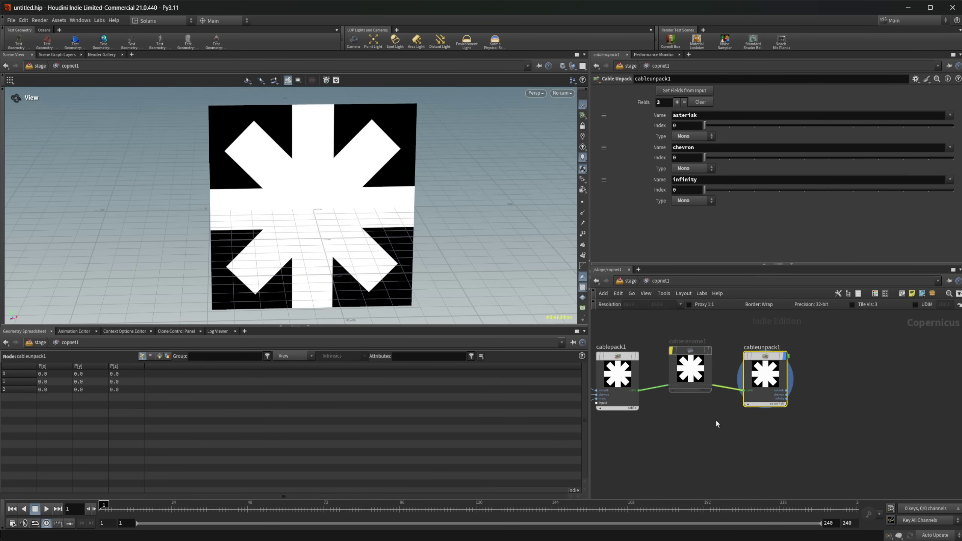
middle_drag(741, 431, 731, 428)
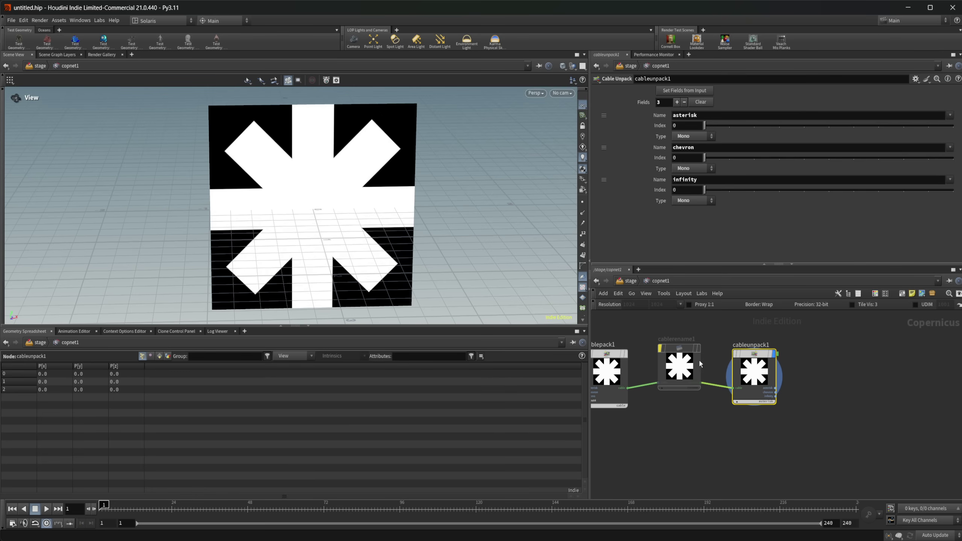
Re-enable the Cable Rename node and move it and the Cable Unpack farther away from the Cable Pack.
click(655, 328)
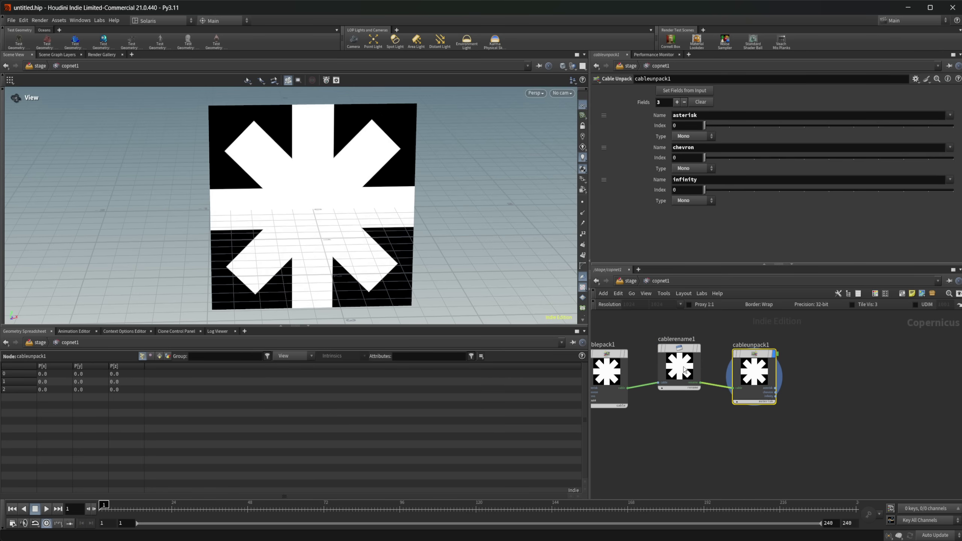
drag(684, 369, 679, 379)
scroll(761, 396, up, 5)
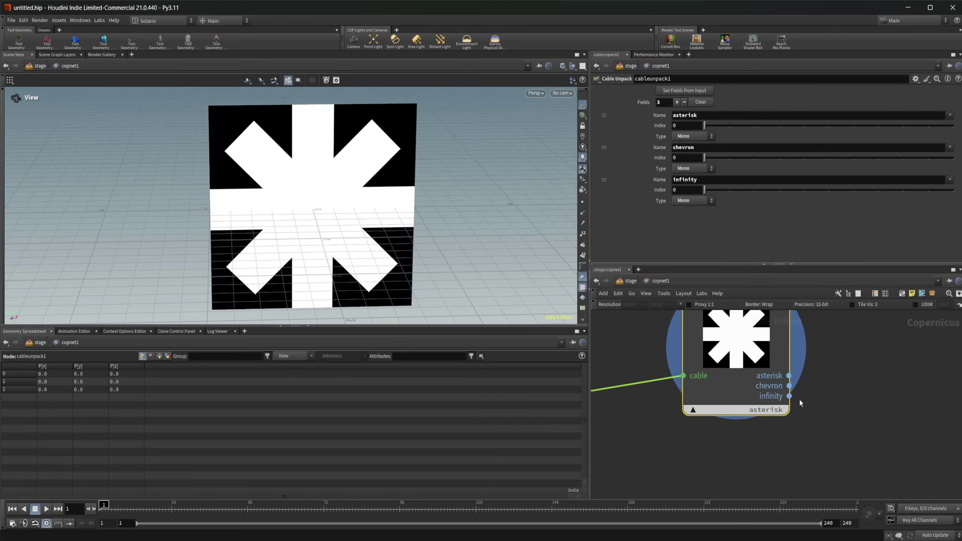
scroll(799, 399, down, 5)
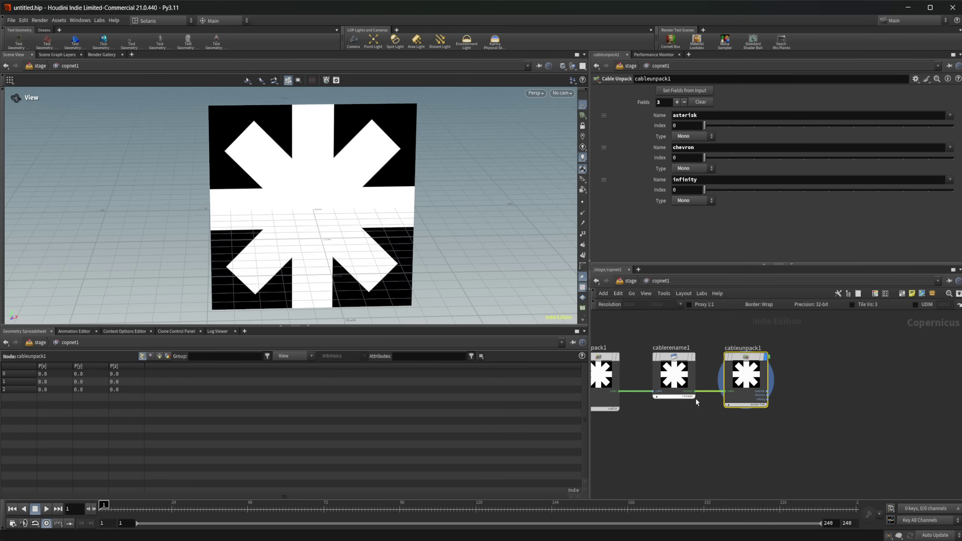
drag(742, 379, 874, 379)
drag(670, 381, 805, 382)
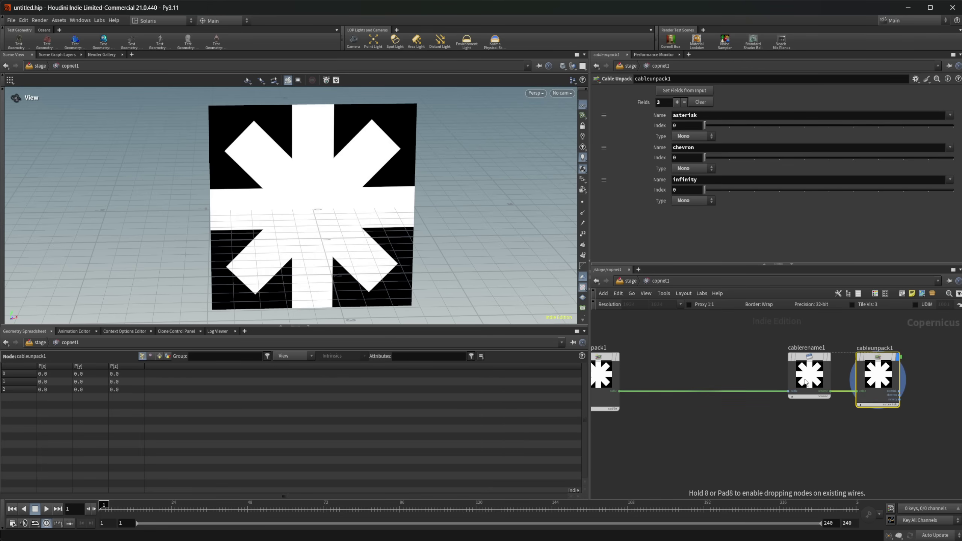
Add a Multiply node below the cable wire and connect the Cable Pack's output to its background input.
middle_drag(665, 429, 731, 403)
scroll(754, 420, down, 3)
key(Tab)
click(708, 435)
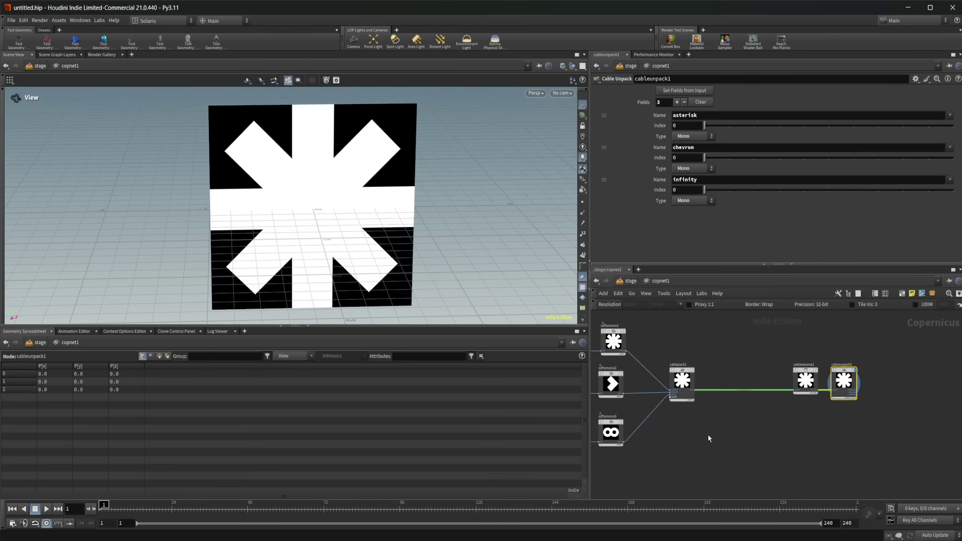
key(Tab)
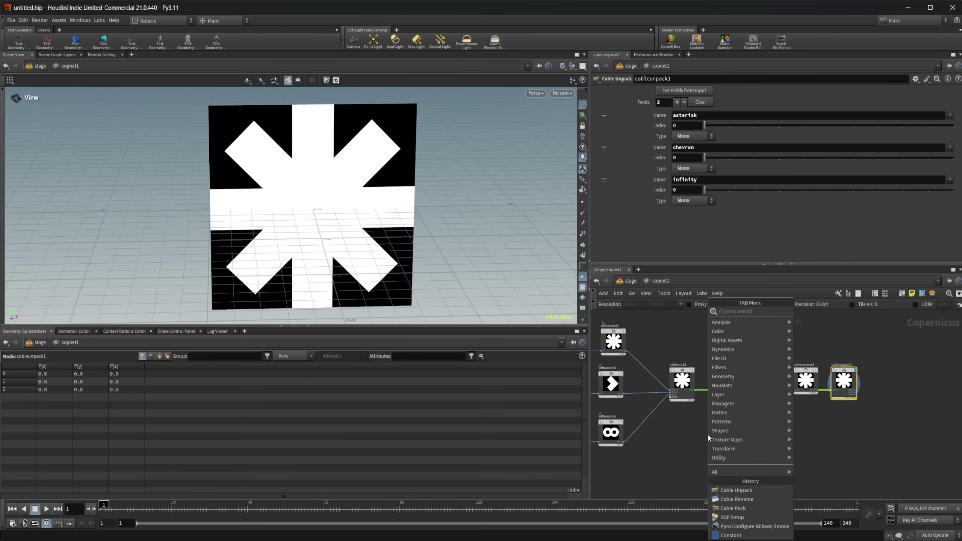
text(m)
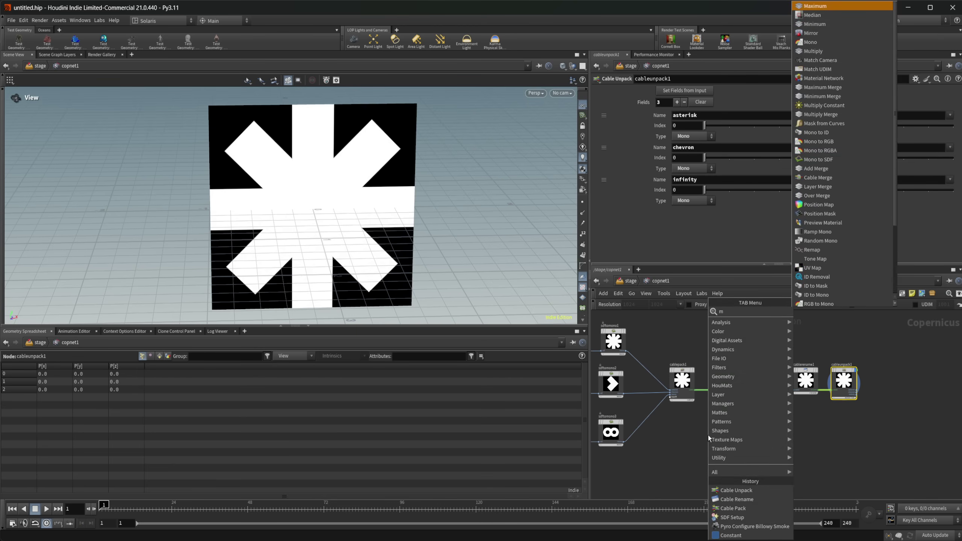
text(ult)
key(Return)
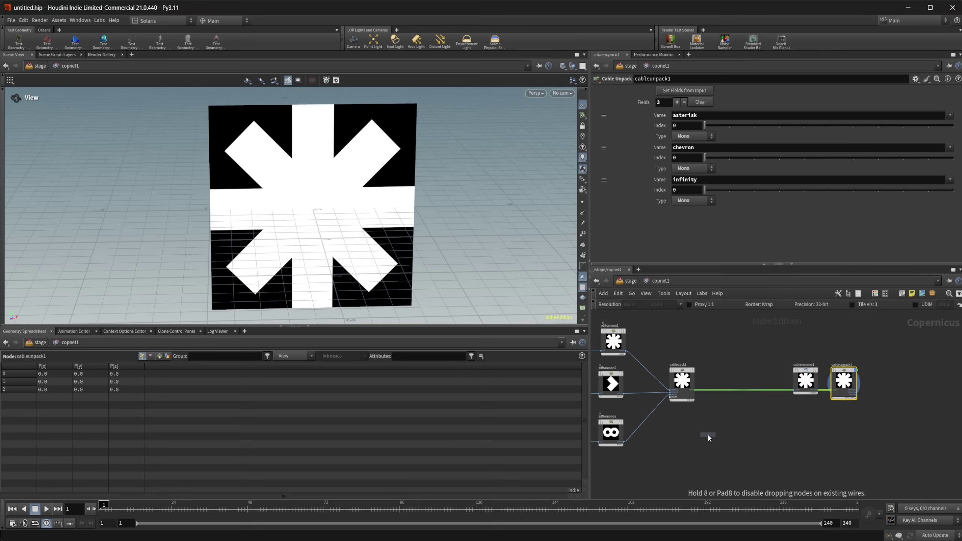
click(708, 436)
drag(708, 436, 737, 417)
scroll(729, 417, up, 3)
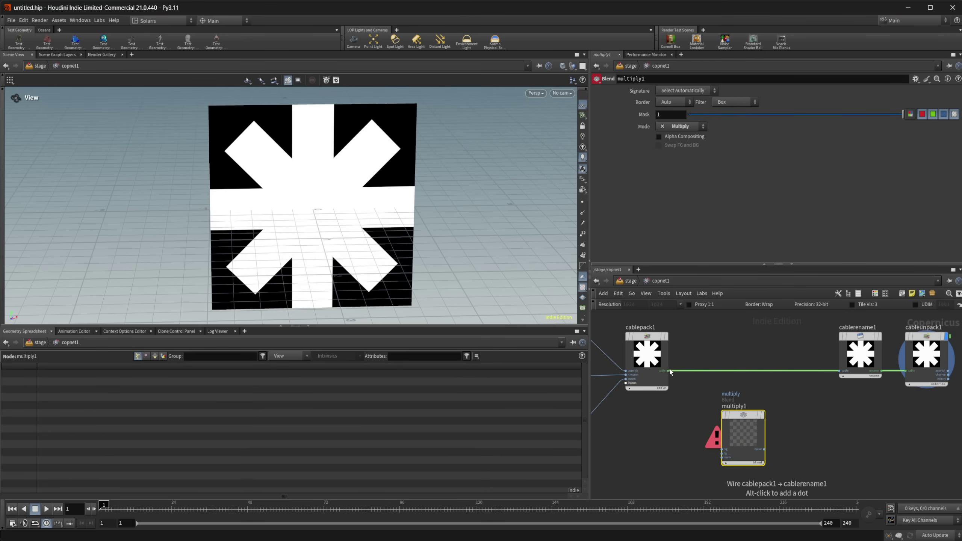
drag(670, 370, 721, 448)
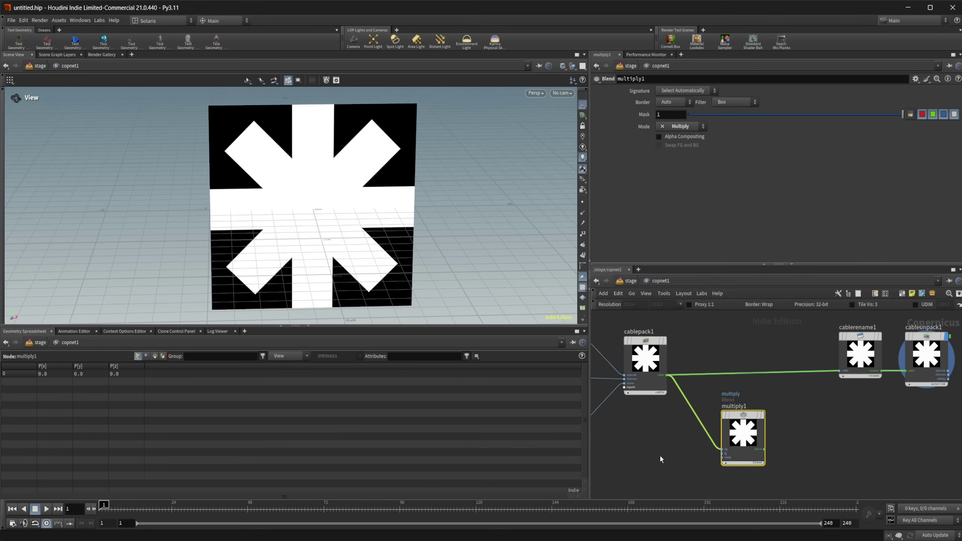
Add a Fractal Noise node, wire it into the Multiply node's foreground input and display the Multiply result.
middle_drag(659, 460, 677, 422)
key(Tab)
text(frac)
key(Return)
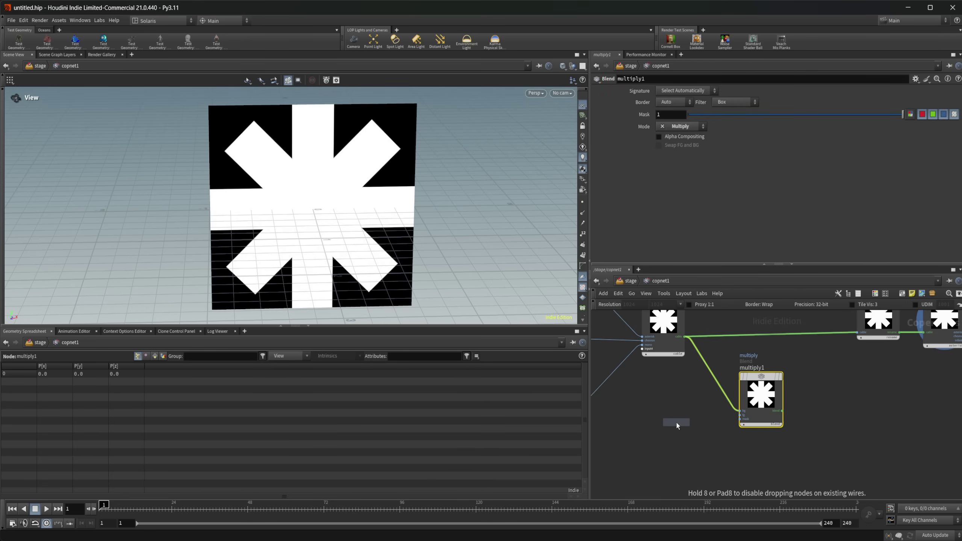
click(677, 423)
drag(697, 456, 739, 415)
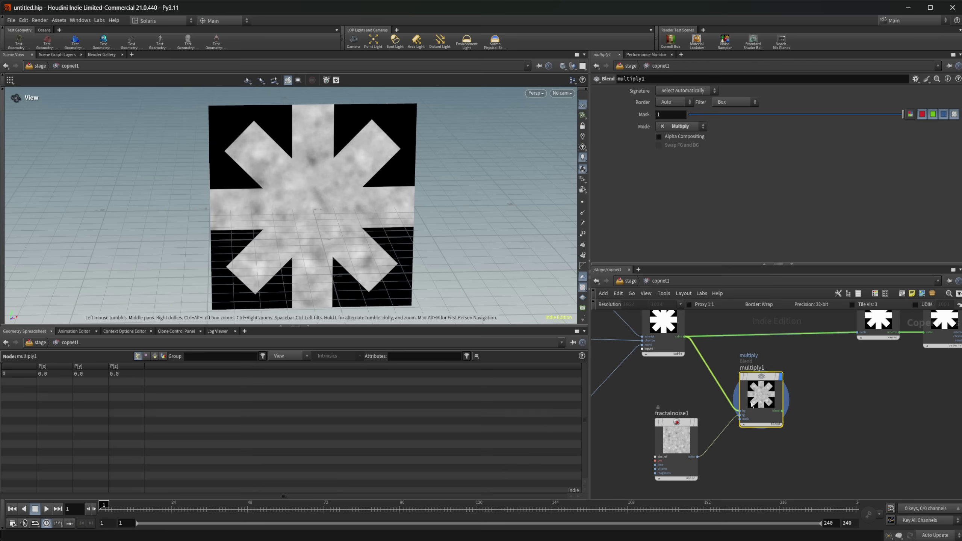
Add a Scatter Shapes node to the right of the Multiply node.
scroll(743, 423, down, 3)
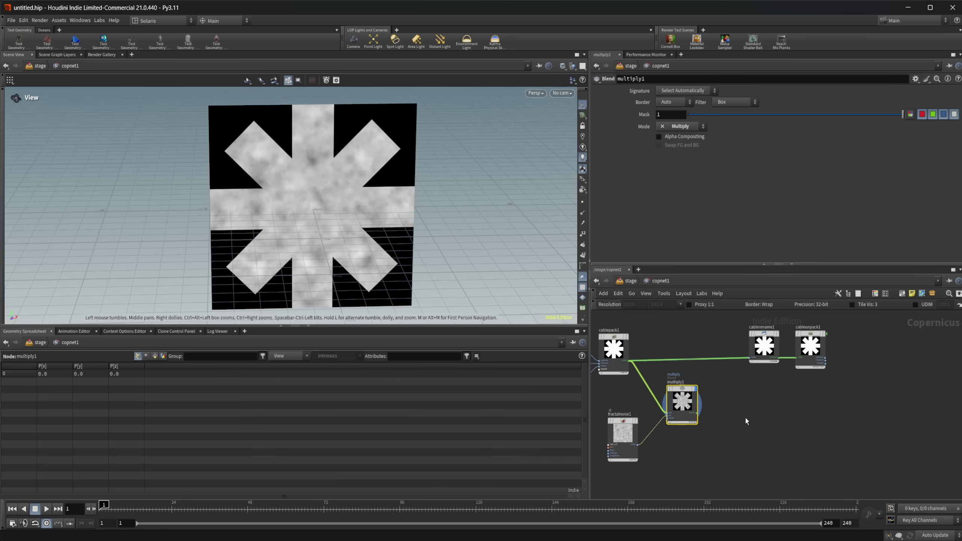
key(Tab)
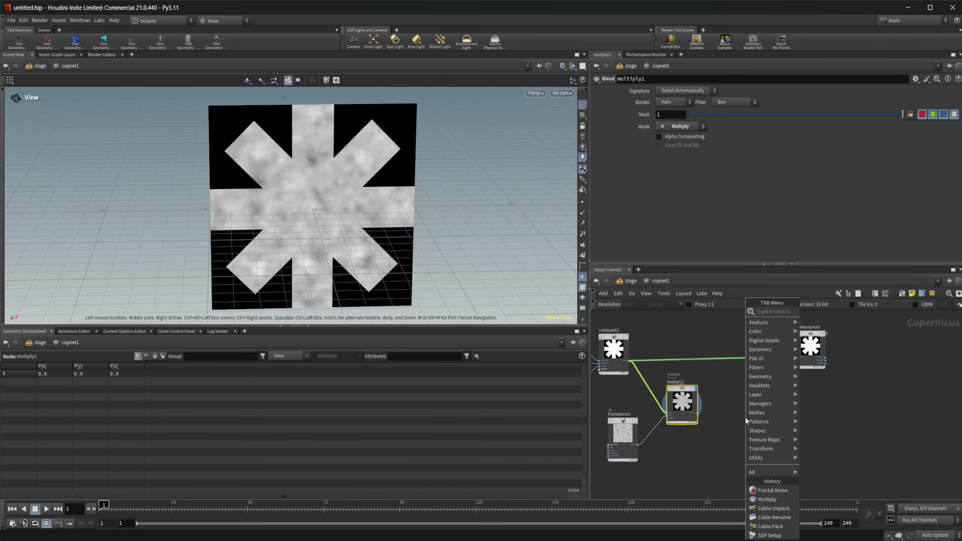
text(null)
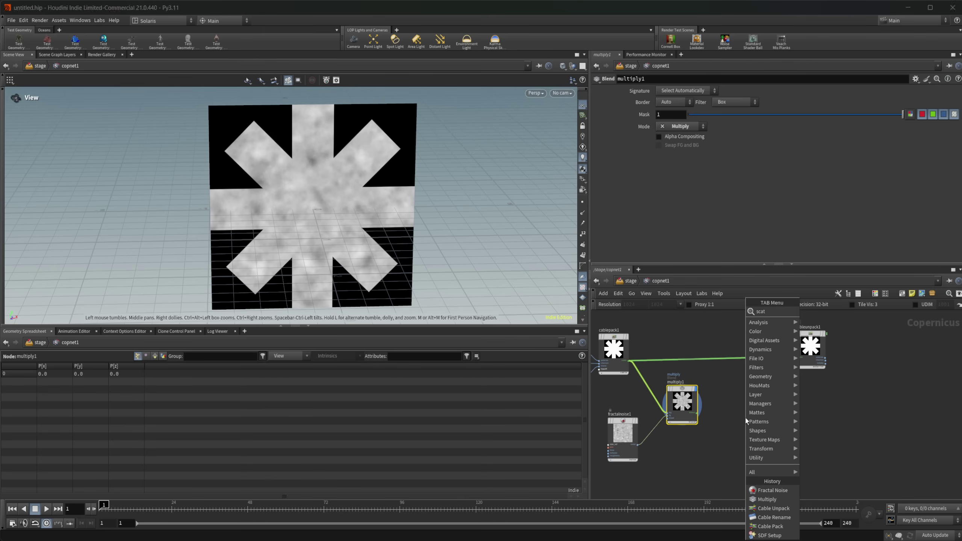
key(Return)
click(744, 416)
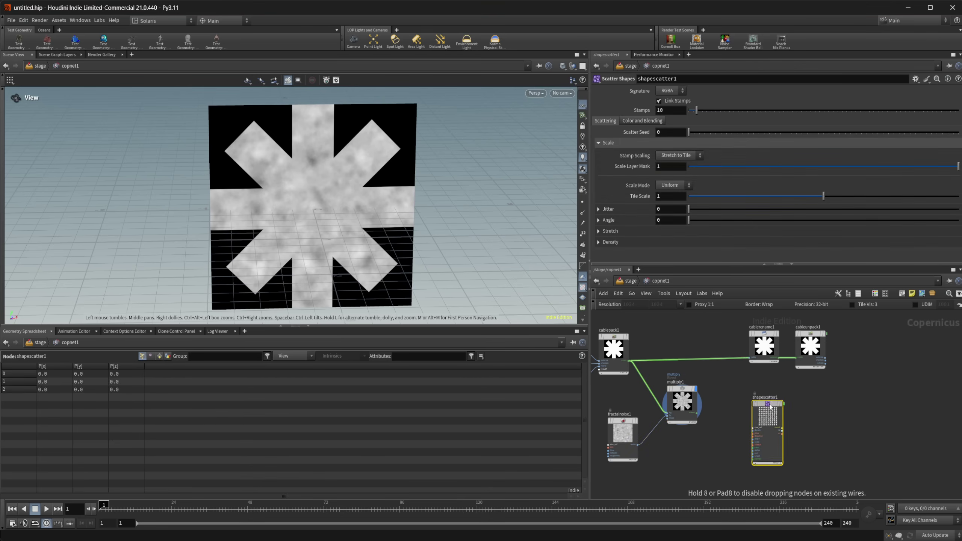
Connect the Multiply node's cable output to the Scatter Shapes node's stamps input and display the scattered result.
scroll(744, 417, up, 3)
middle_drag(684, 431, 687, 366)
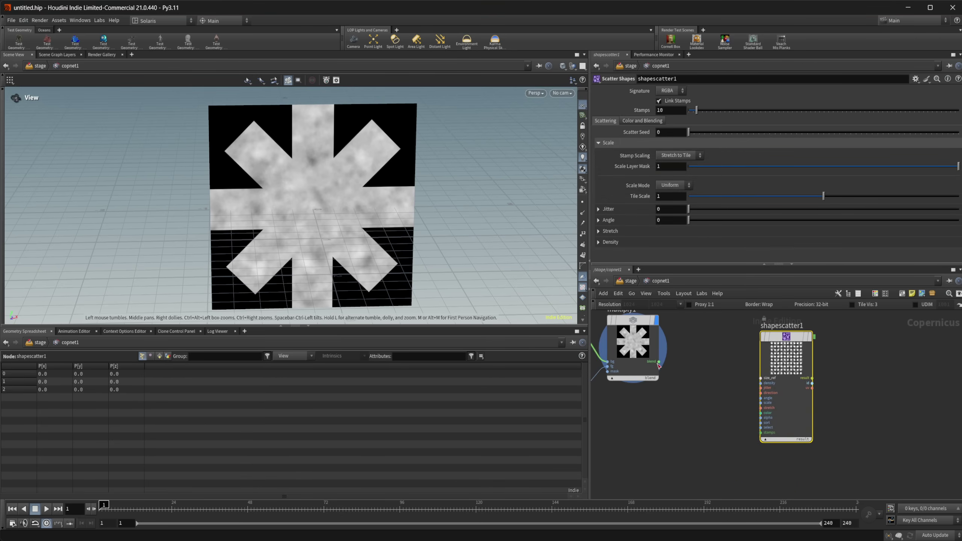
drag(659, 362, 761, 432)
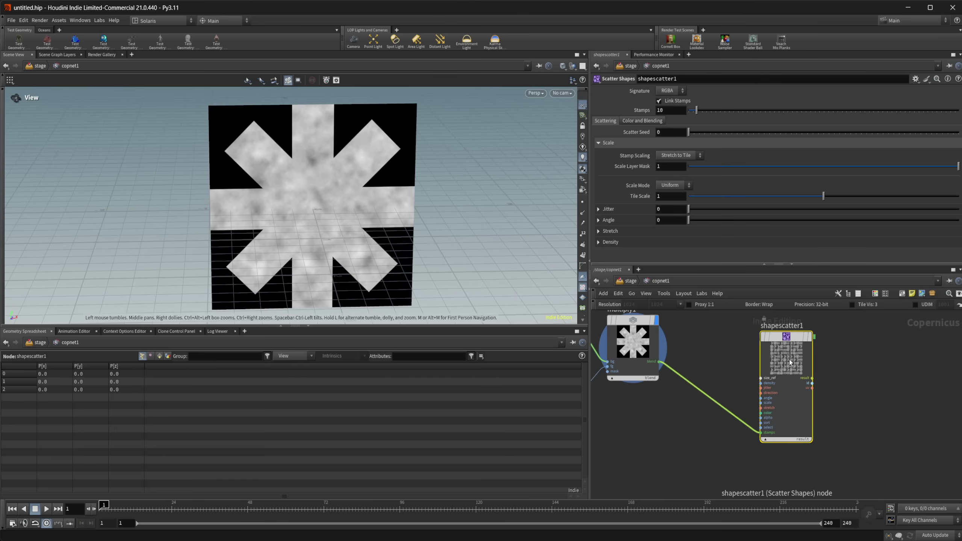
key(r)
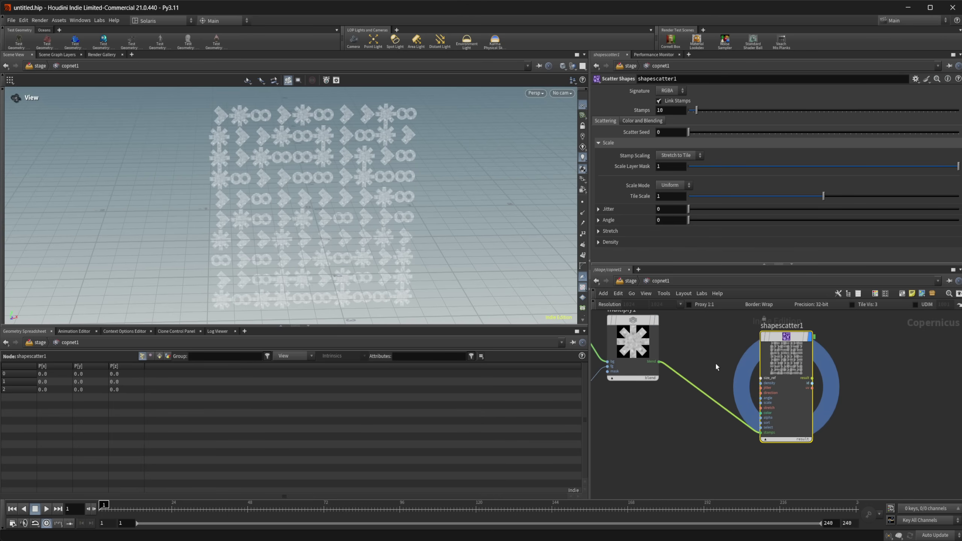
Inspect the scattered shapes up close, bypassing and re-enabling the Multiply node to compare them with and without noise.
scroll(386, 164, up, 8)
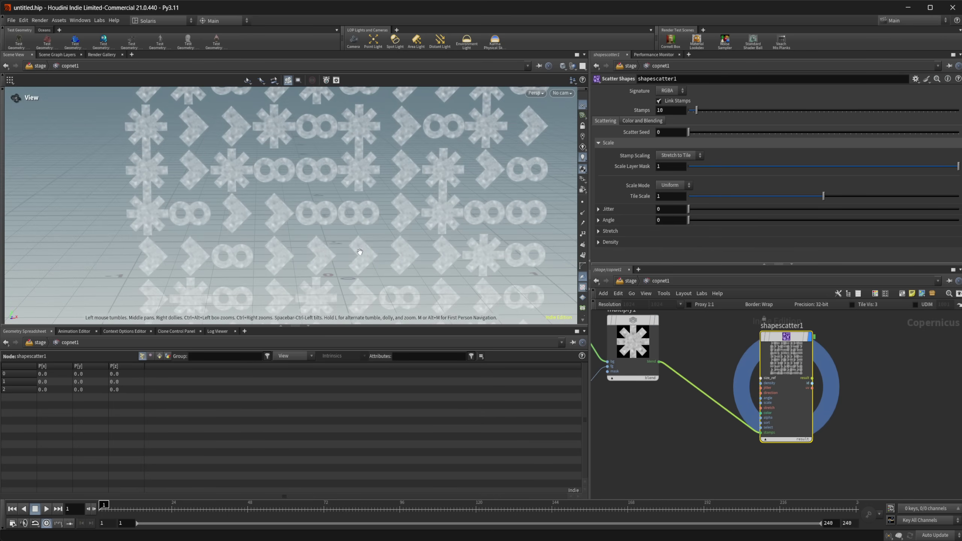
middle_drag(698, 417, 708, 418)
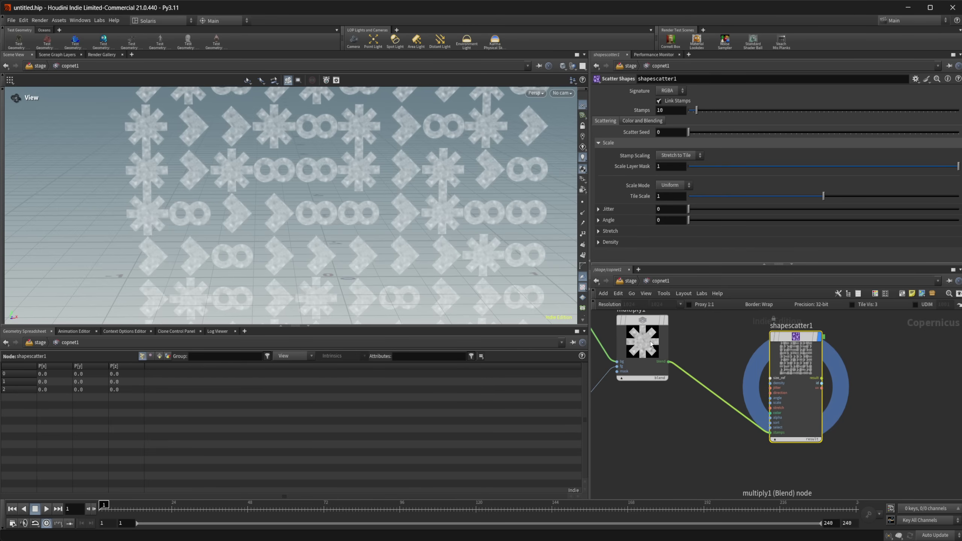
middle_drag(649, 399, 681, 404)
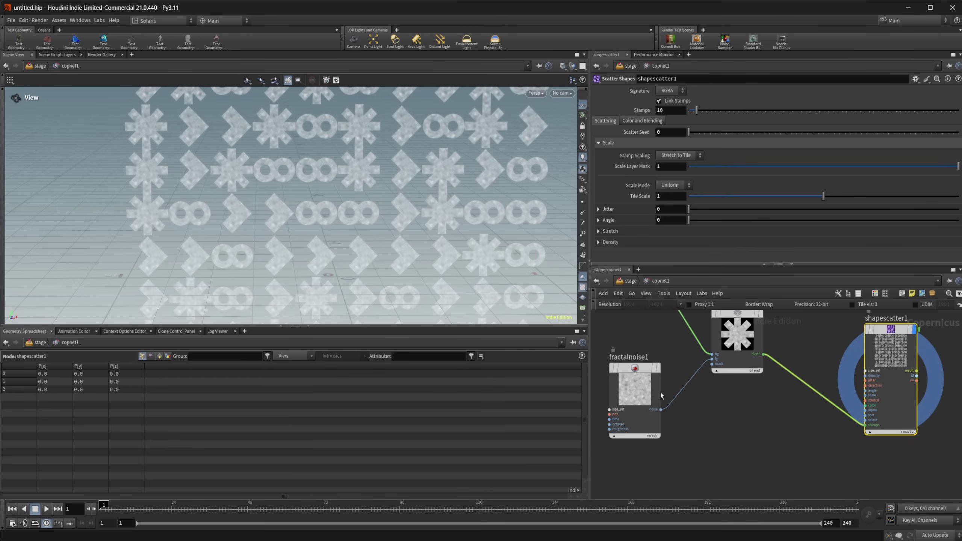
scroll(484, 168, up, 5)
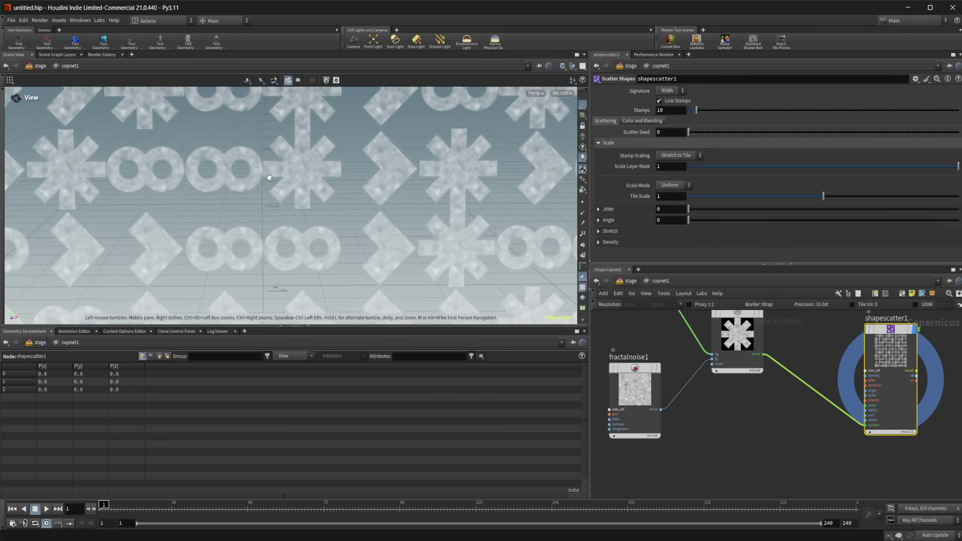
scroll(732, 408, down, 2)
scroll(732, 408, down, 2)
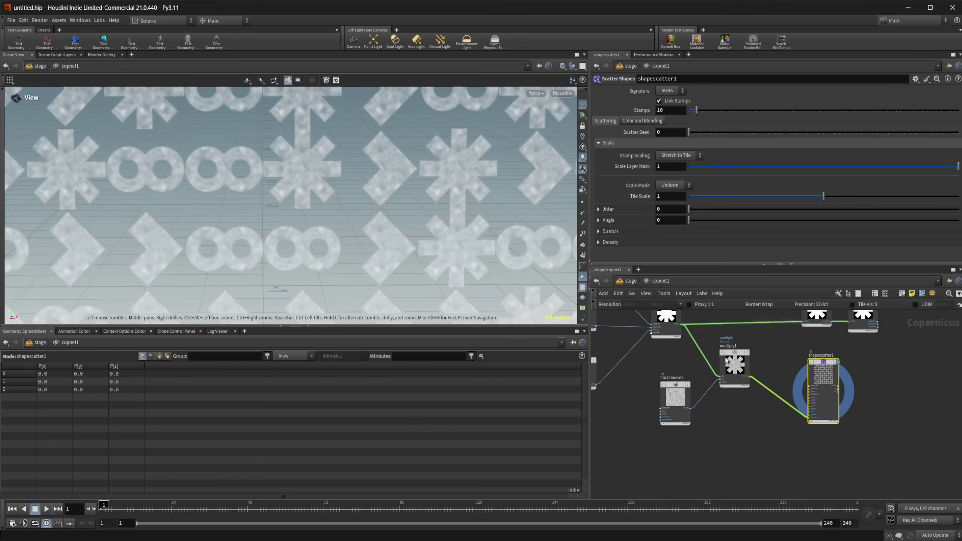
mouse_move(728, 358)
click(719, 340)
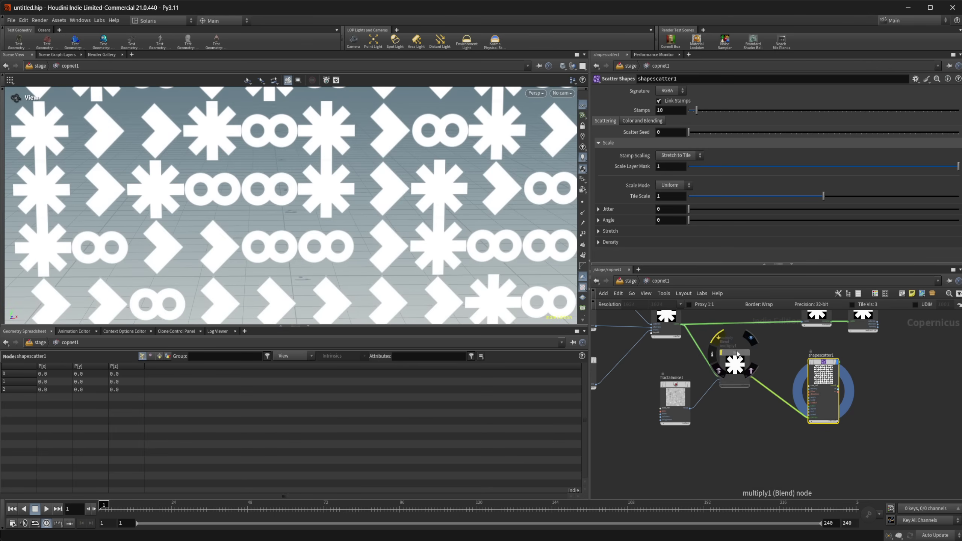
click(719, 339)
Examine the Scatter Shapes node's connector for the cable of all outputs.
middle_drag(761, 465, 733, 470)
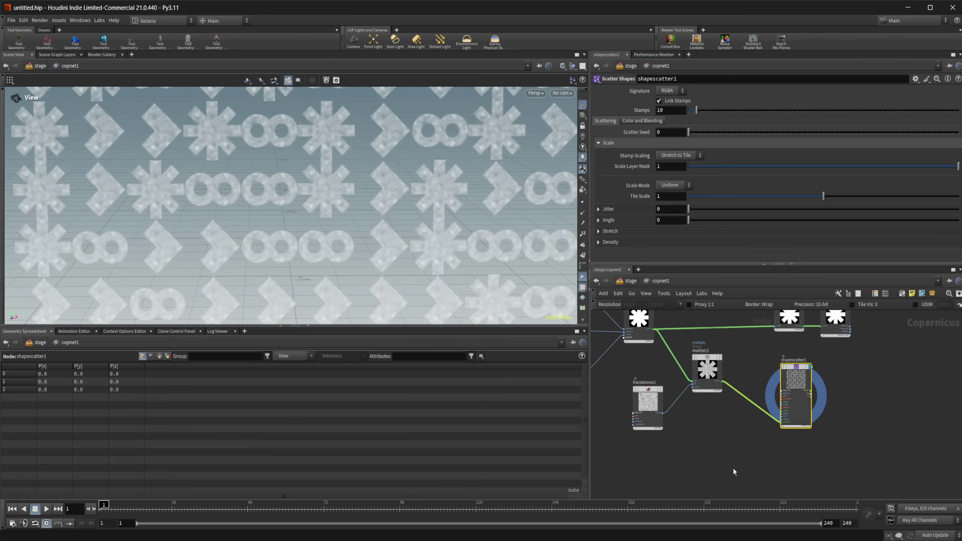
scroll(734, 469, down, 1)
scroll(815, 417, up, 2)
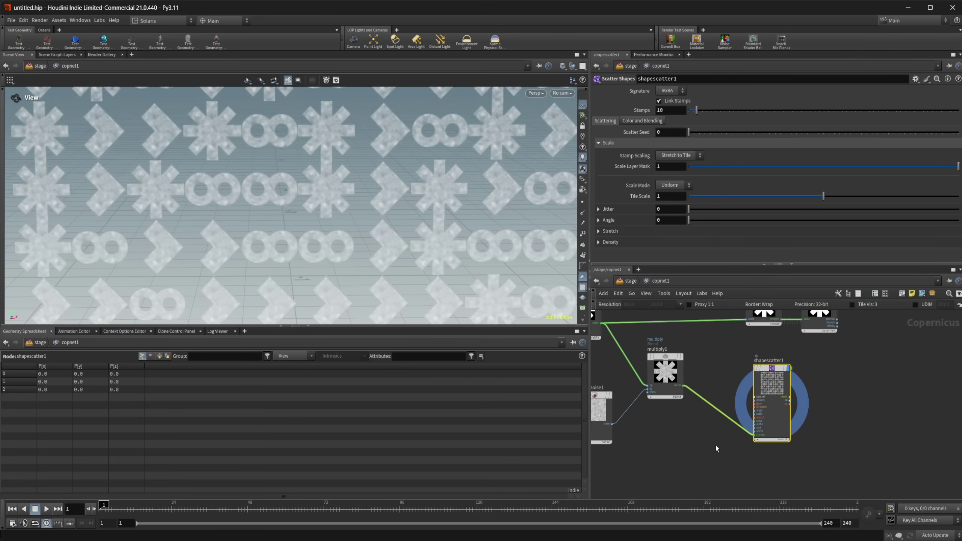
scroll(717, 448, down, 1)
scroll(813, 395, up, 3)
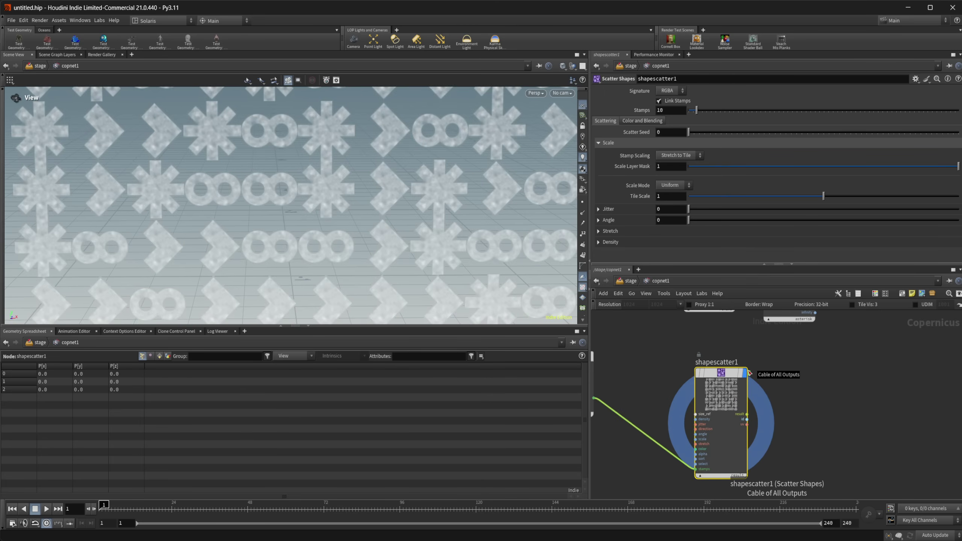
scroll(821, 412, down, 3)
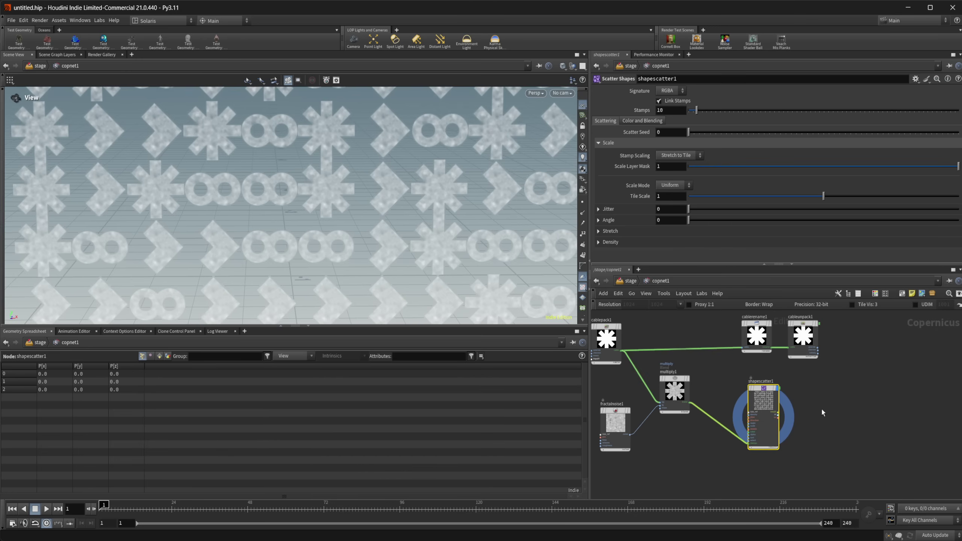
Try renaming the Cable Unpack's asterisk field to base, and undo the change.
scroll(846, 364, up, 2)
middle_drag(845, 364, 798, 425)
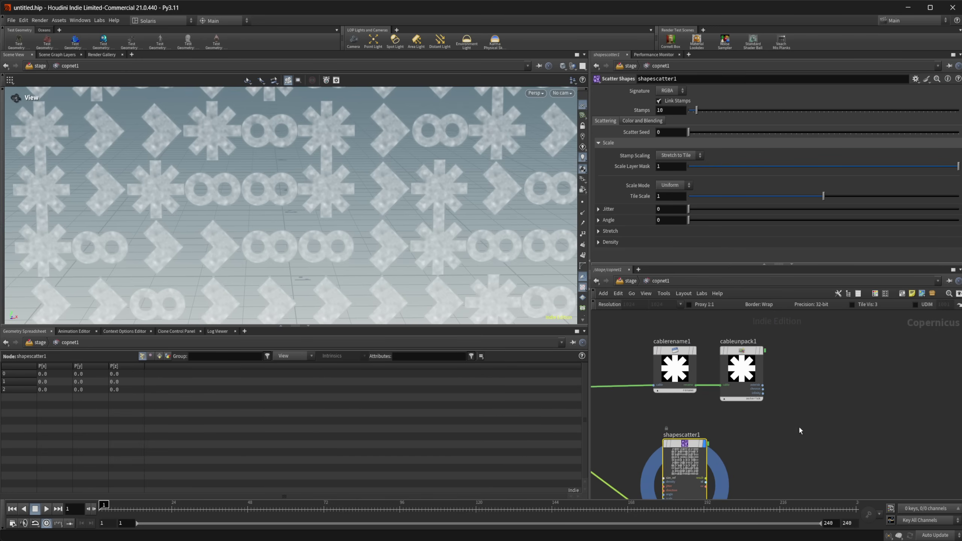
click(736, 366)
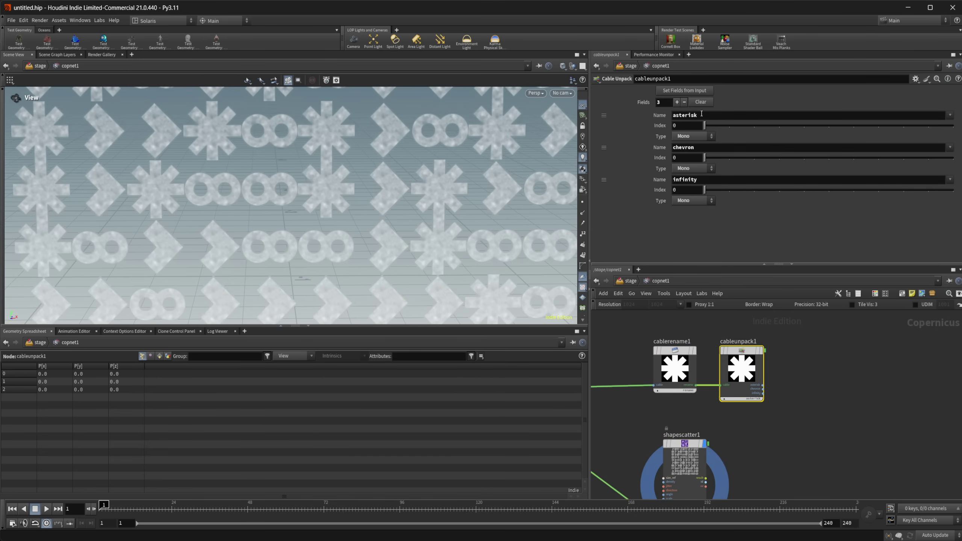
drag(704, 114, 620, 118)
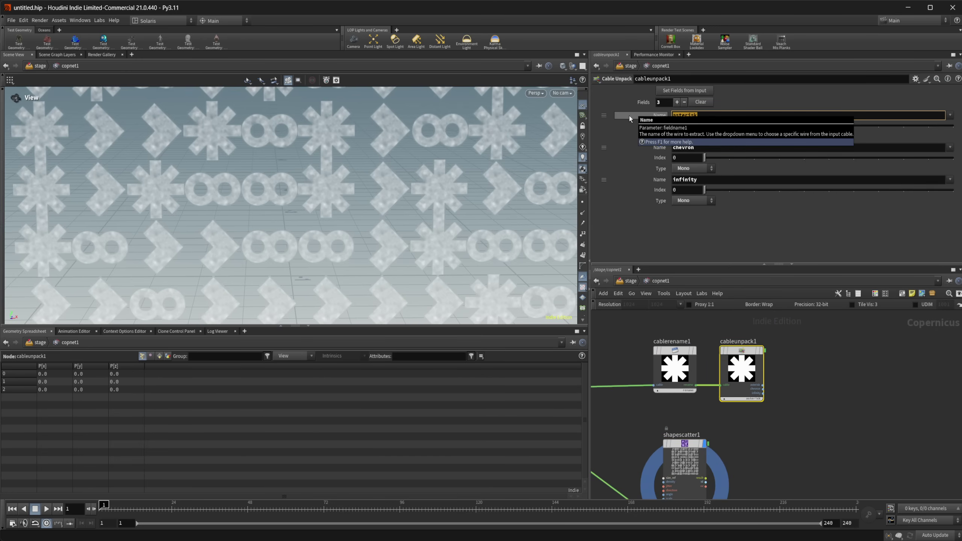
text(base)
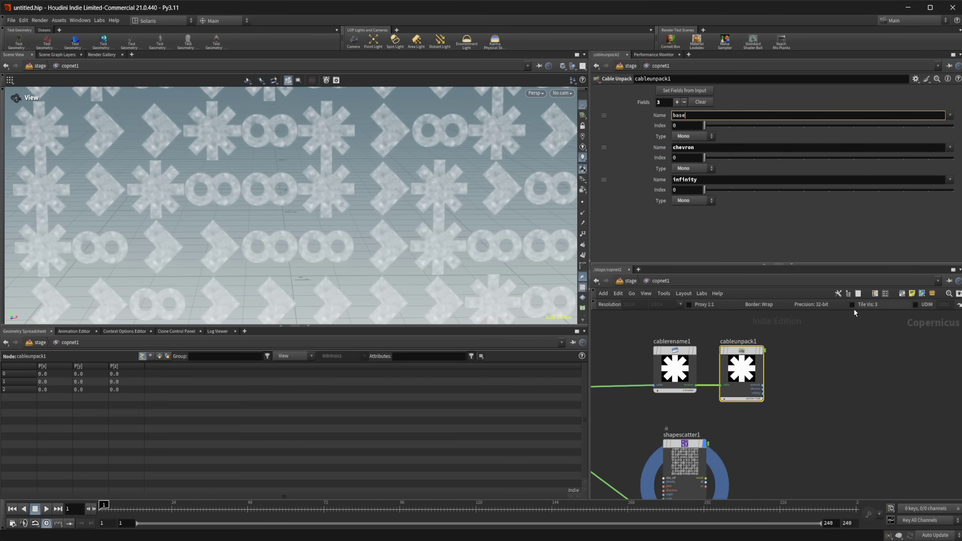
key(ctrl+z)
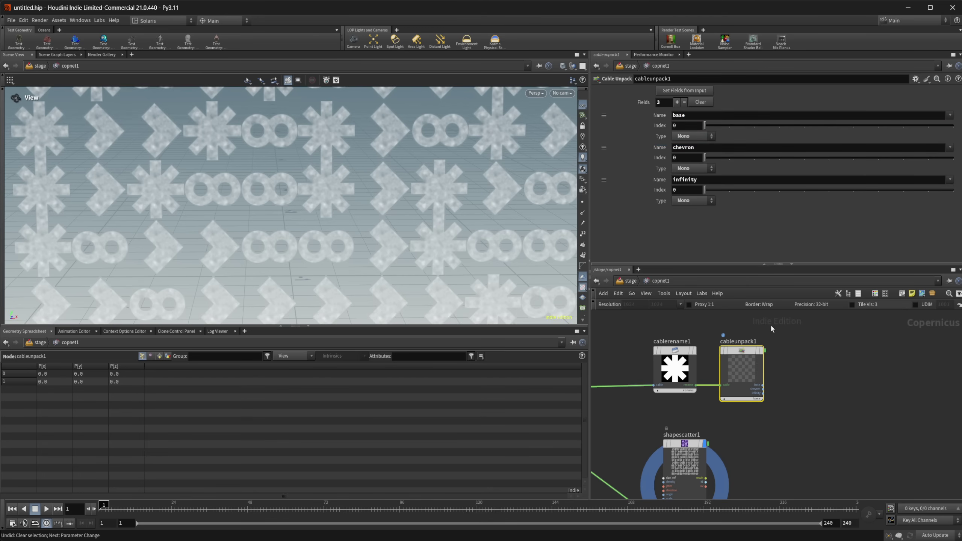
Add a Null node beyond the Cable Unpack and connect the unpack's first output to it.
middle_drag(832, 384, 780, 373)
key(Tab)
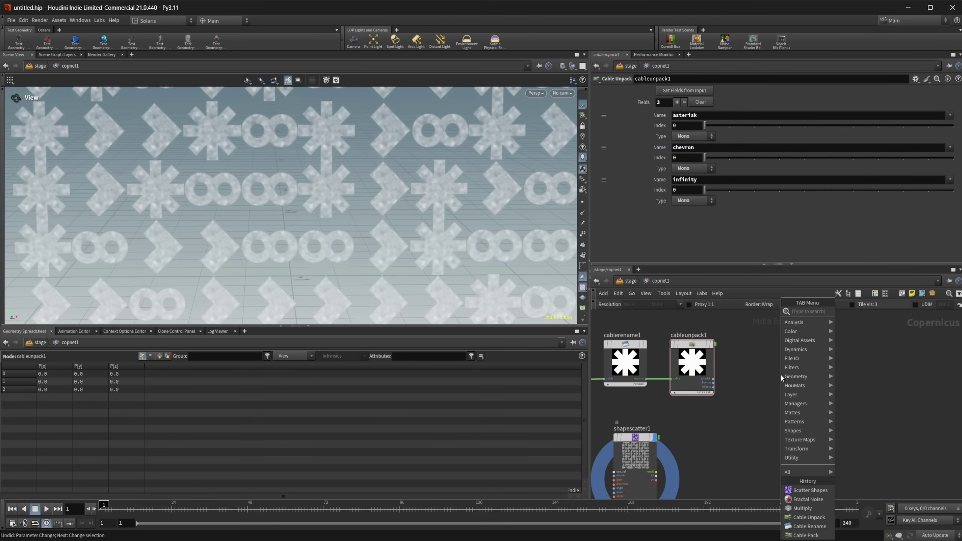
text(null)
key(Return)
click(781, 375)
drag(781, 375, 807, 333)
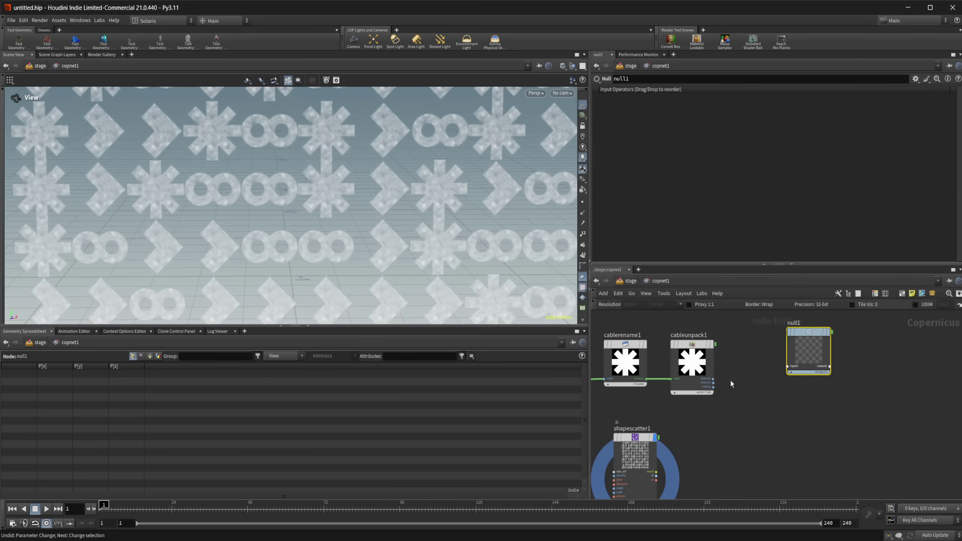
drag(713, 379, 792, 368)
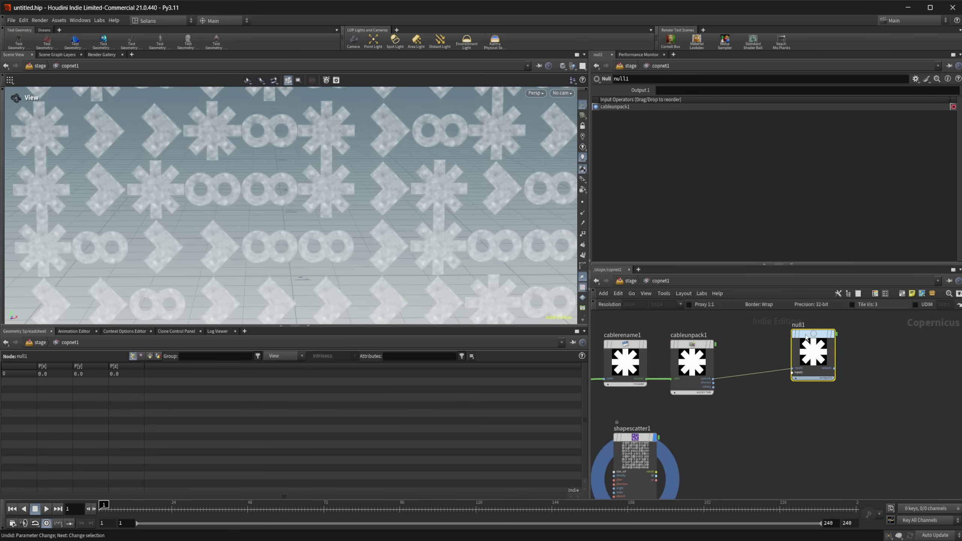
double_click(801, 325)
double_click(805, 326)
click(823, 366)
click(835, 368)
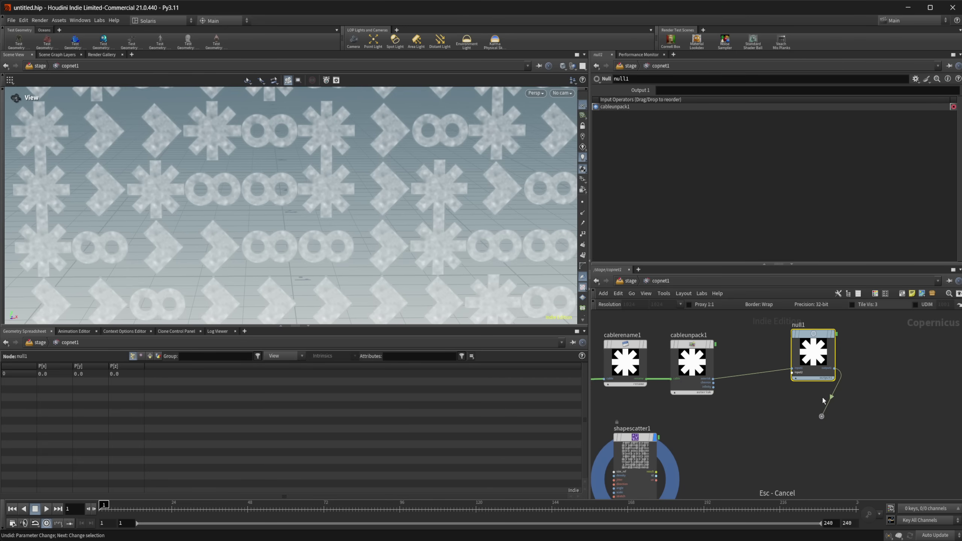
key(Escape)
key(ctrl+z)
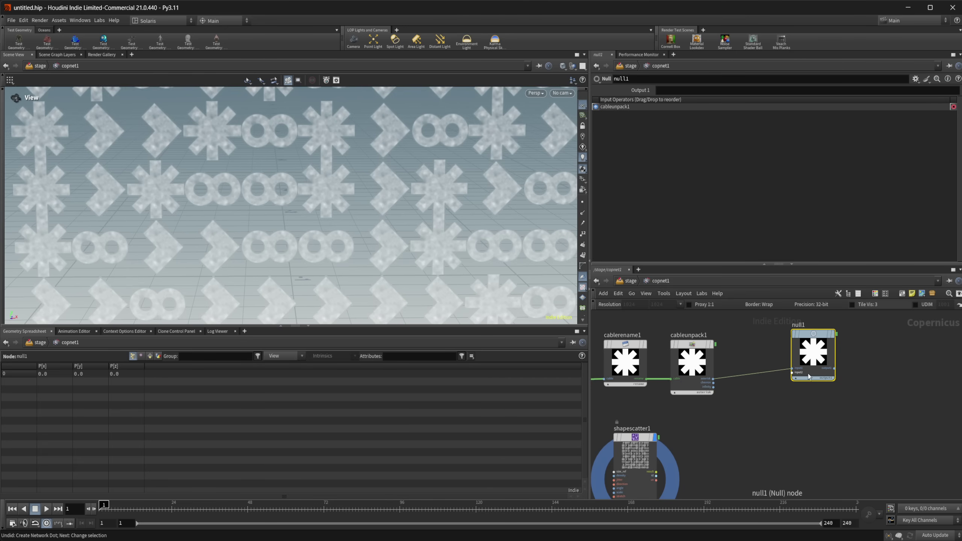
Duplicate the Null node twice below the first and wire all three Nulls' outputs into a new Cable Pack node.
alt+drag(808, 376, 813, 491)
middle_drag(842, 457, 809, 445)
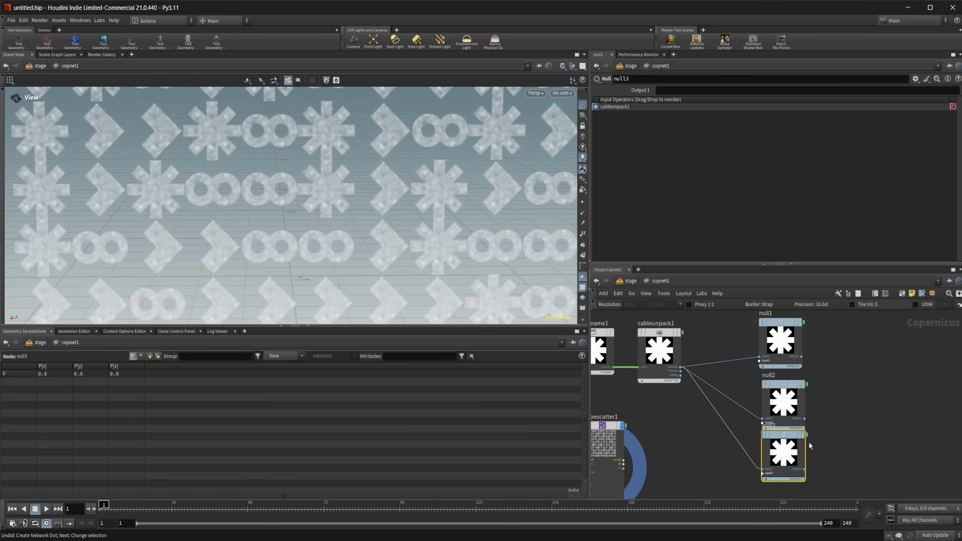
key(Tab)
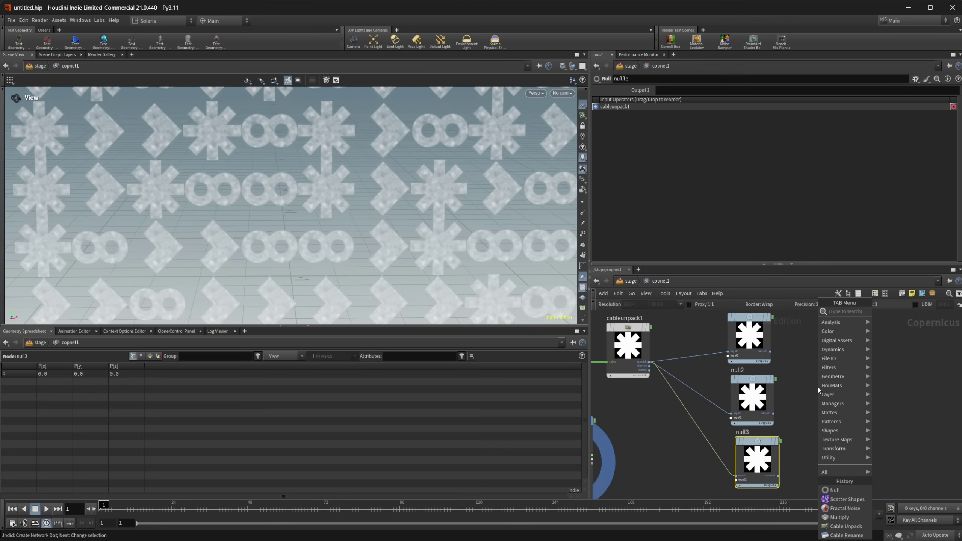
text(cabl)
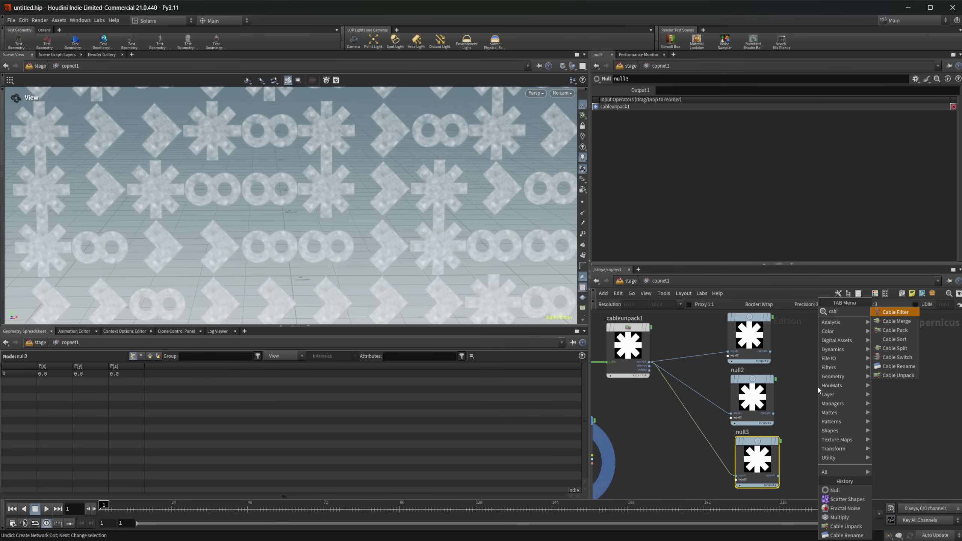
text(e p)
key(Return)
click(844, 389)
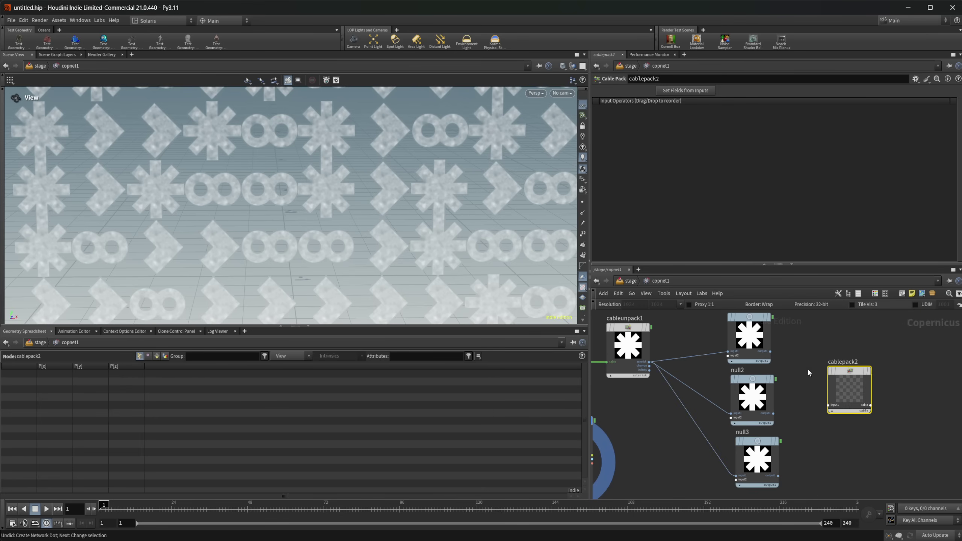
drag(769, 352, 828, 409)
drag(778, 475, 828, 413)
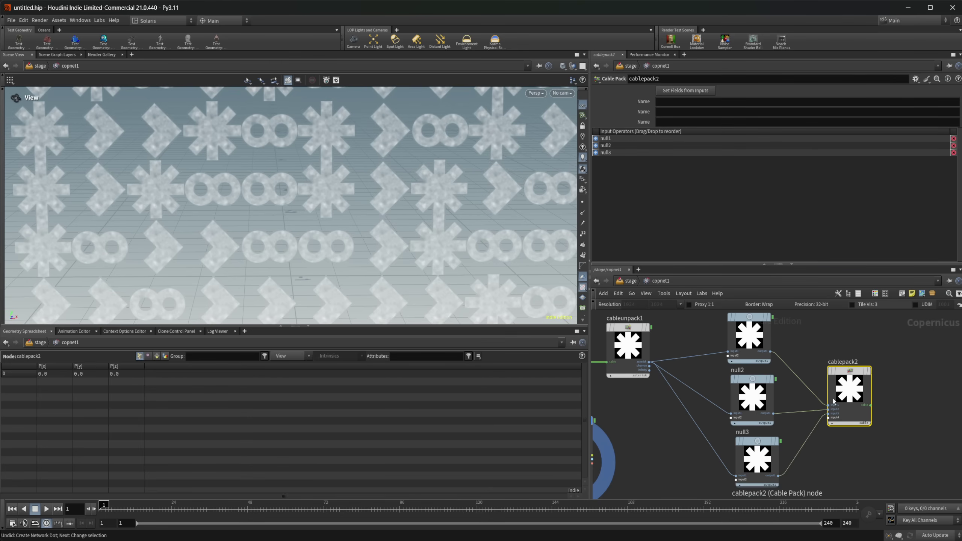
Name the new Cable Pack's first field basecolor and its second field metalness.
click(676, 106)
text(bas)
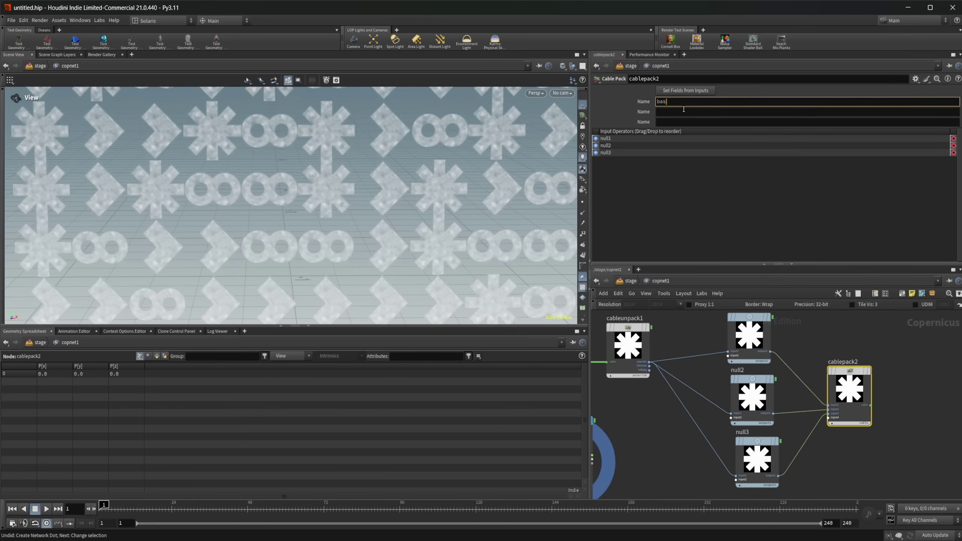
text(ecolor)
key(Tab)
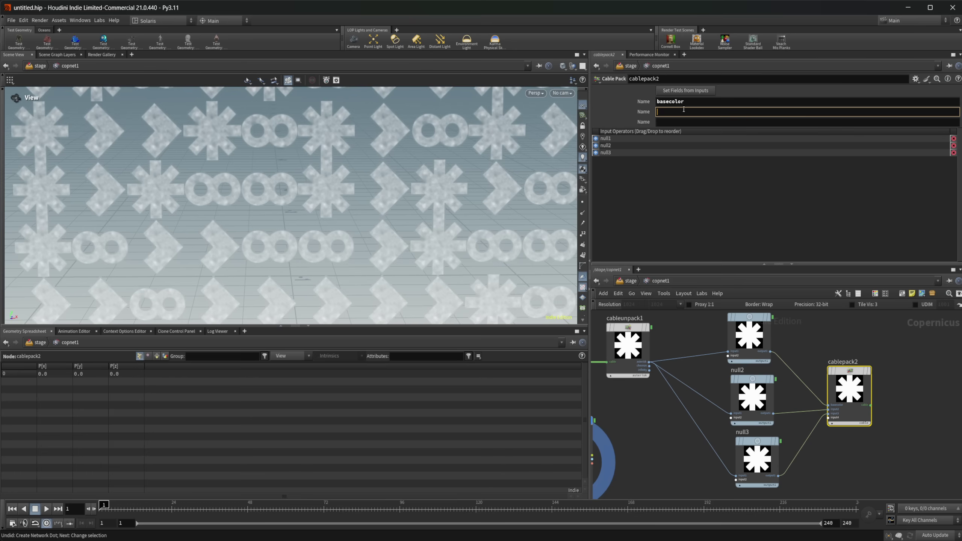
text(metalness)
key(Return)
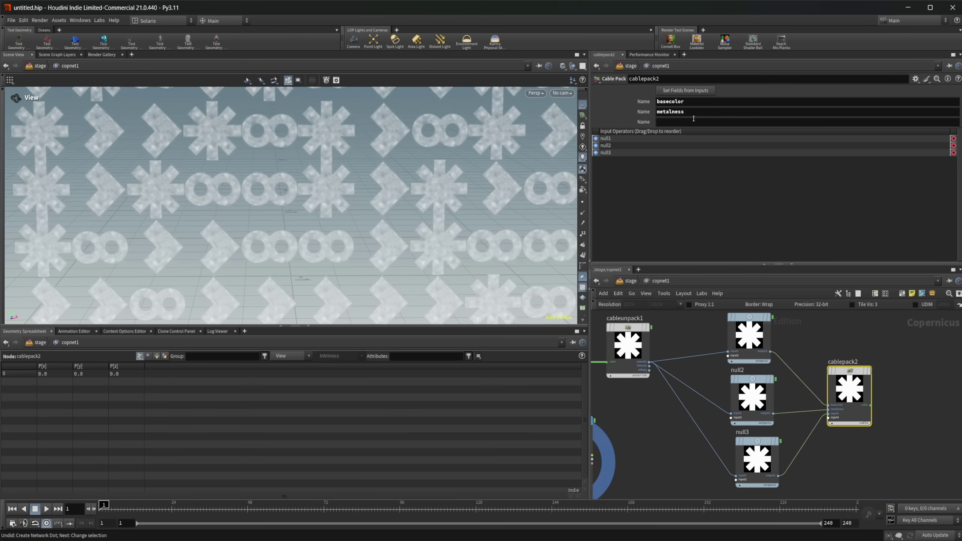
Name the second Cable Pack's third field roughness.
click(697, 121)
text(roughnes)
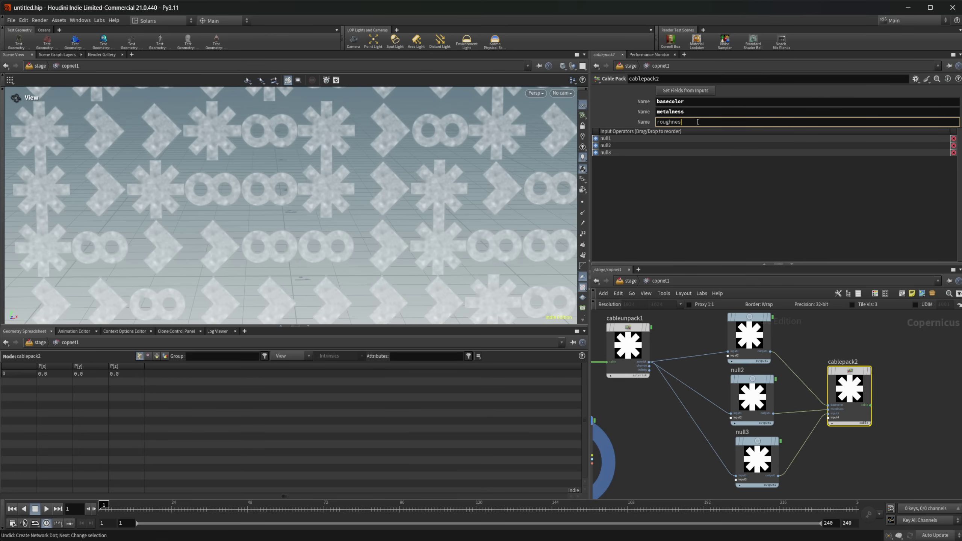
text(s)
key(Return)
middle_drag(834, 448, 818, 448)
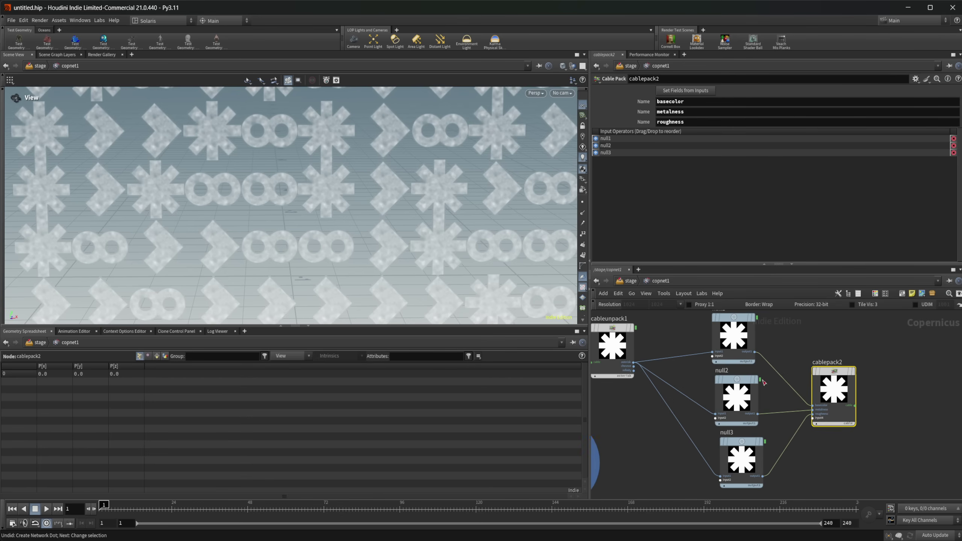
Add a Preview Material node beyond the second Cable Pack, leaving a gap between the two nodes.
middle_drag(862, 410, 762, 412)
scroll(794, 414, down, 3)
key(Tab)
text(pre)
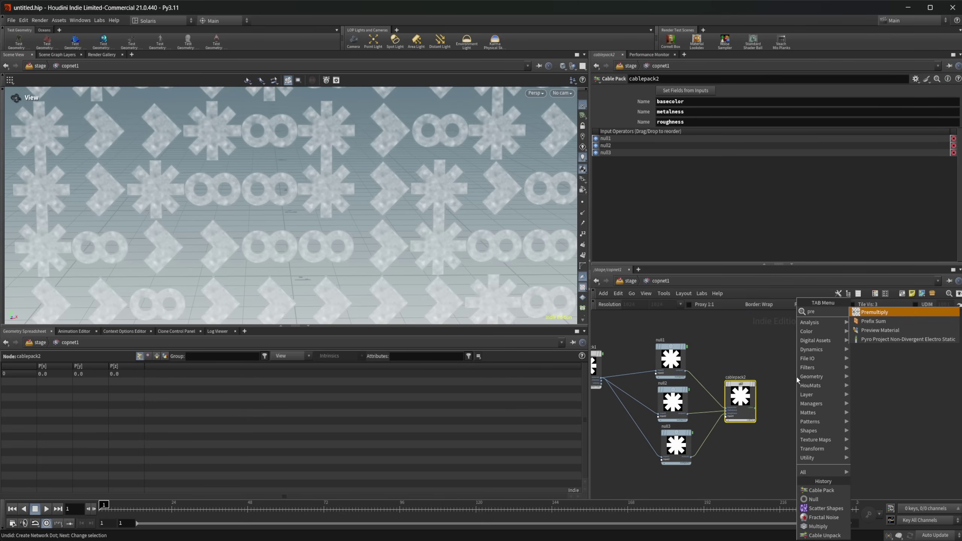
text(v)
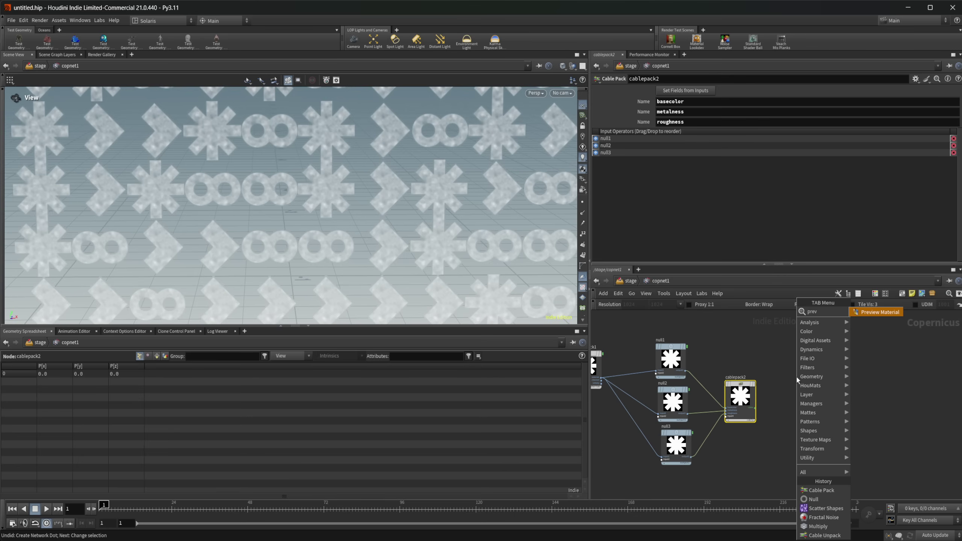
key(Return)
click(796, 377)
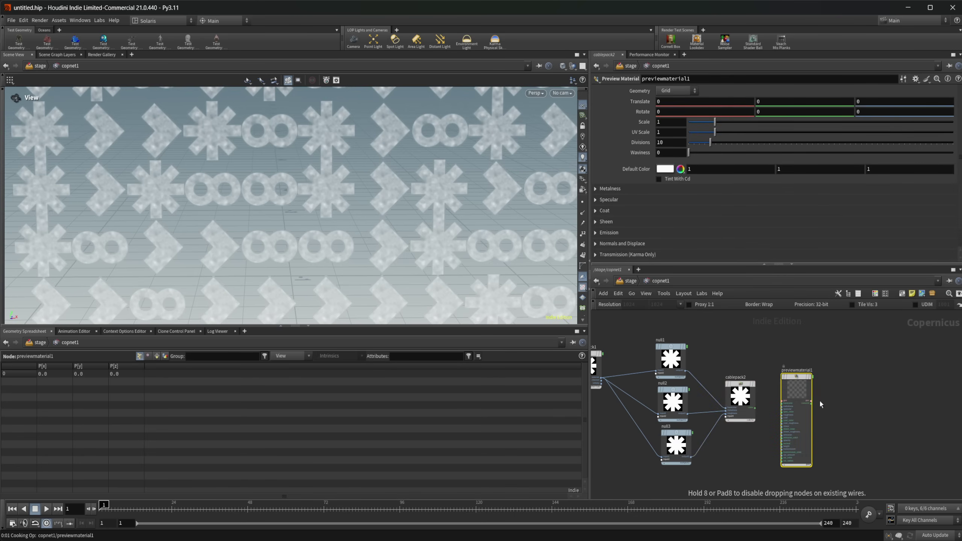
drag(797, 386, 848, 388)
scroll(789, 400, up, 3)
middle_drag(789, 402, 753, 391)
scroll(758, 395, down, 3)
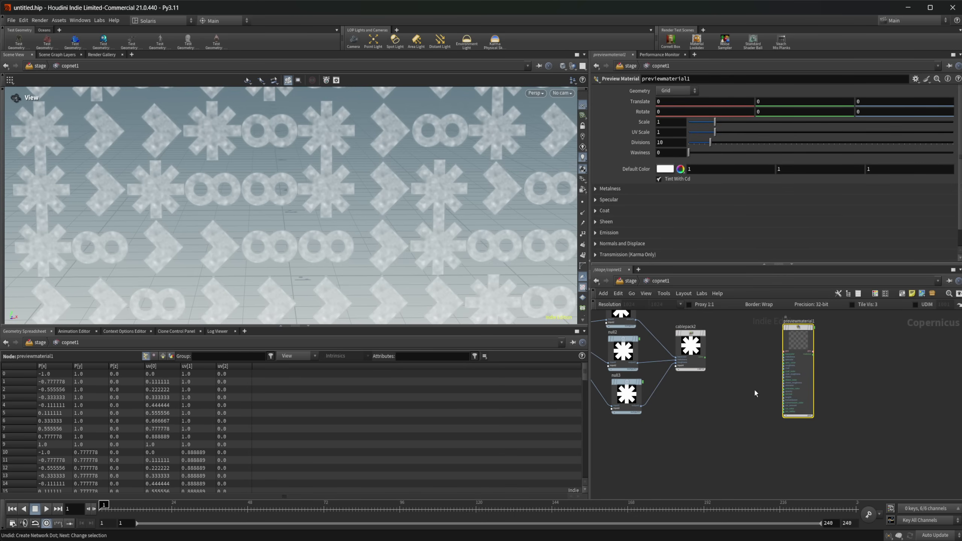
scroll(761, 375, up, 2)
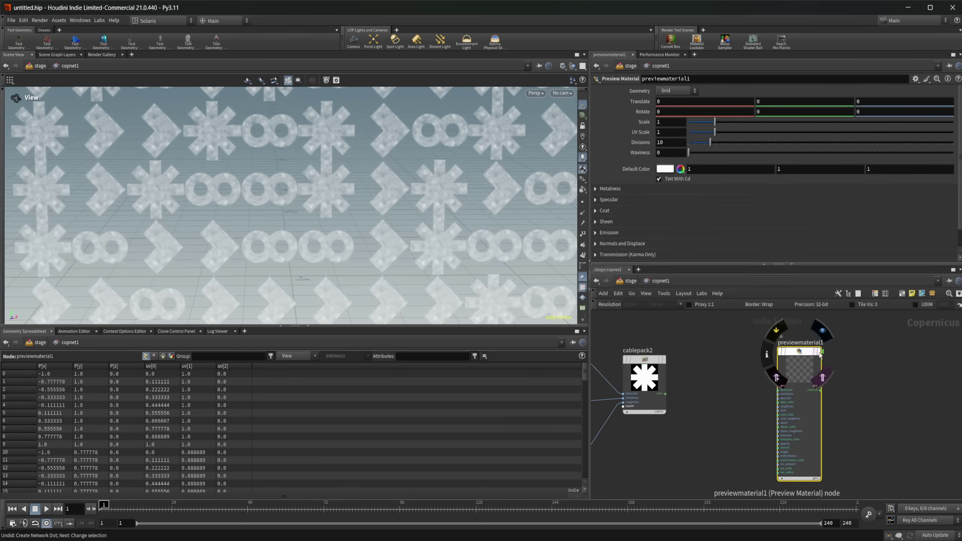
Add an input override port to the Preview Material node.
mouse_move(822, 351)
mouse_down()
mouse_move(889, 353)
mouse_move(858, 356)
mouse_move(886, 361)
mouse_up()
middle_drag(683, 431, 741, 411)
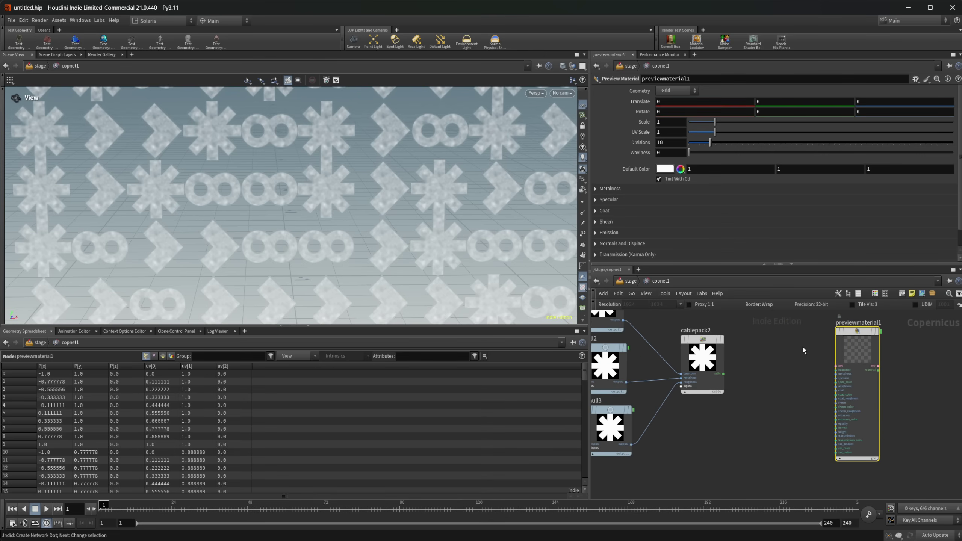
middle_drag(802, 346, 789, 348)
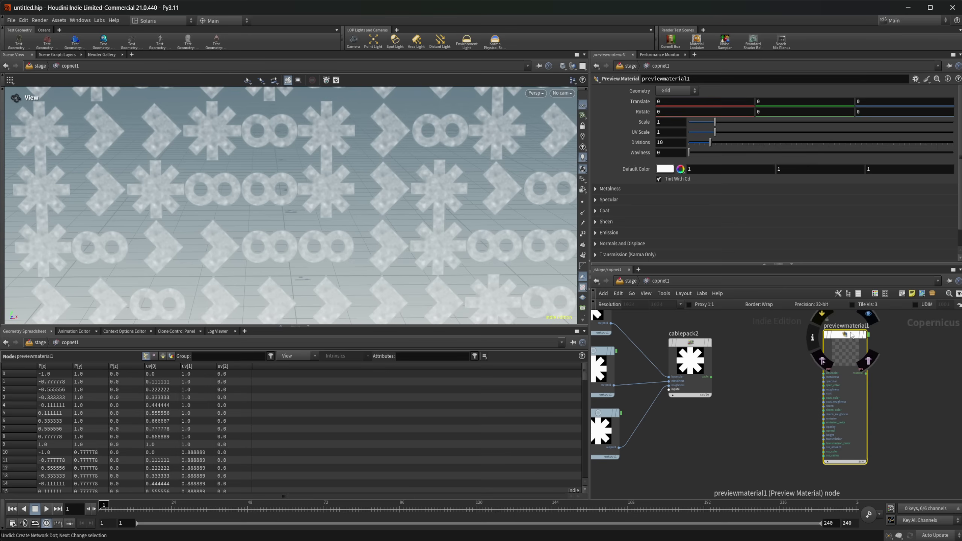
click(915, 79)
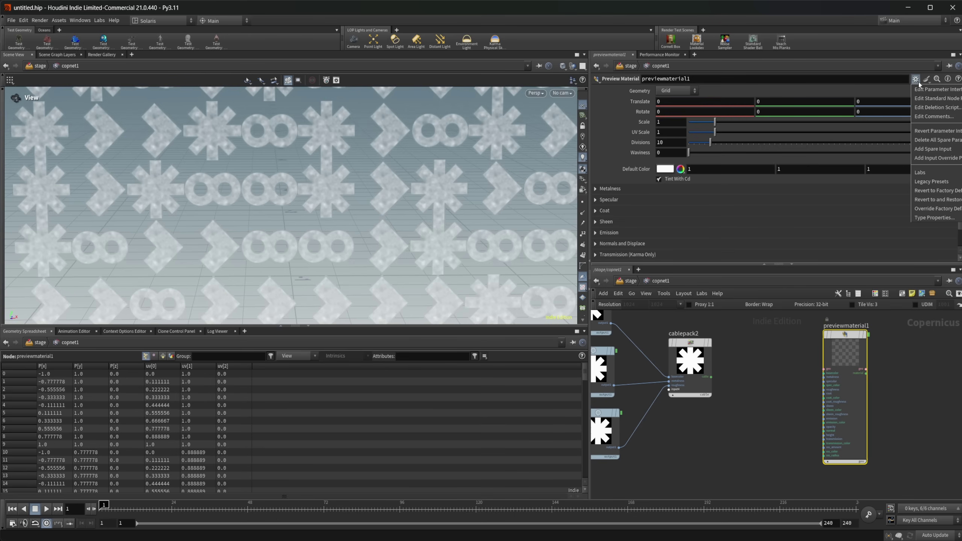
click(926, 161)
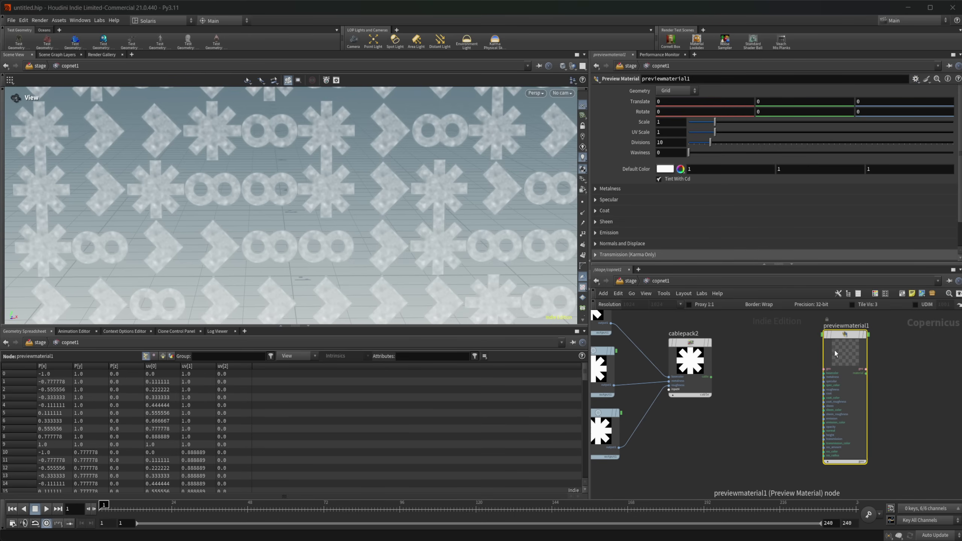
scroll(819, 342, up, 2)
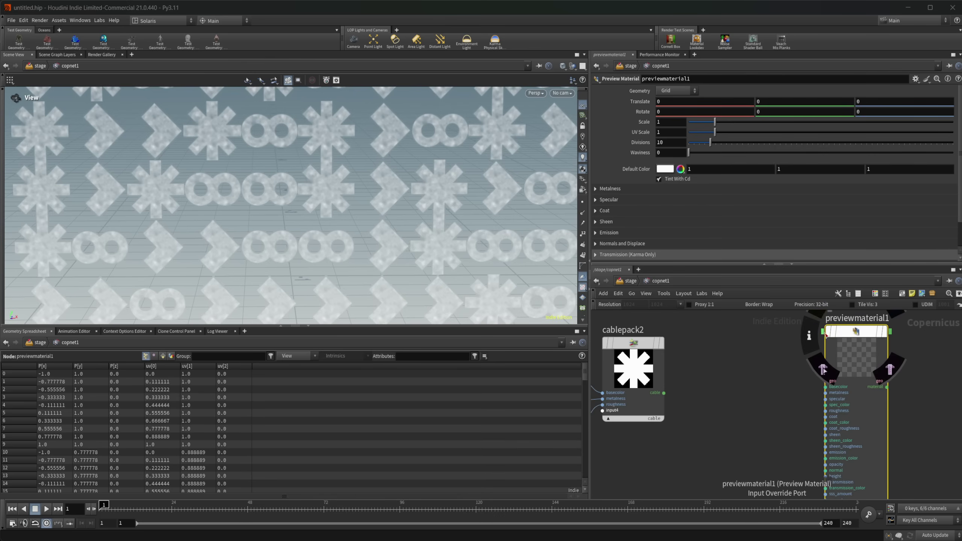
middle_drag(747, 356, 720, 371)
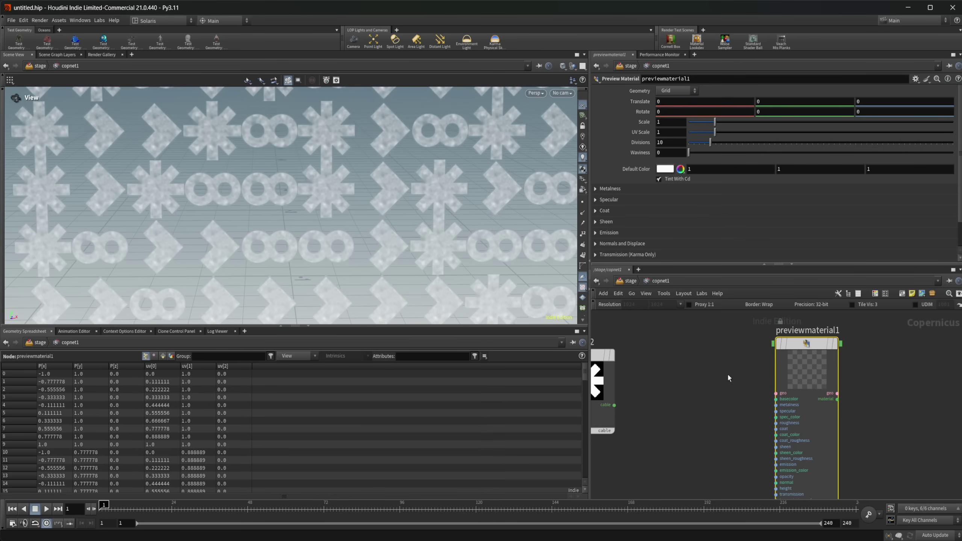
scroll(705, 392, down, 3)
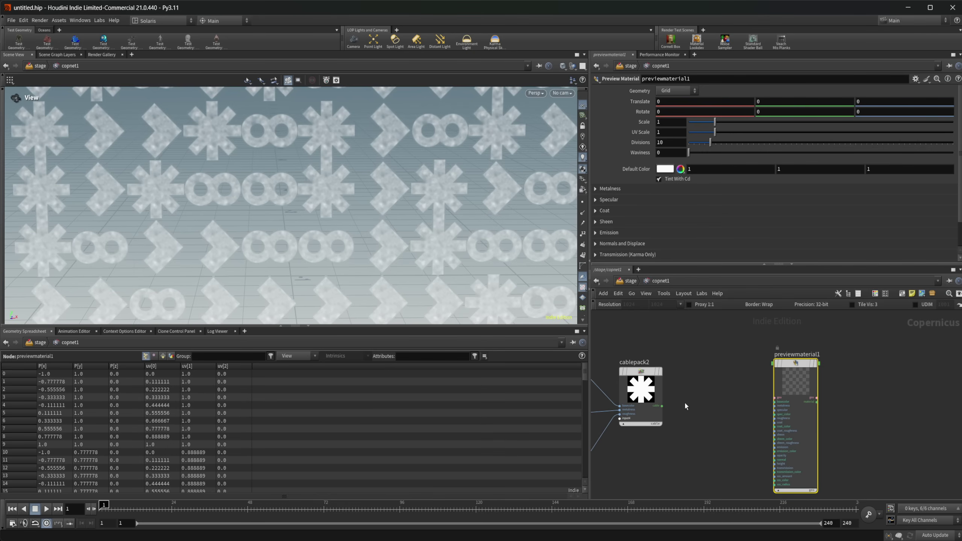
Wire the second Cable Pack's cable output into the Preview Material's input override port and inspect which material inputs it drives.
click(661, 406)
click(773, 364)
scroll(756, 418, up, 3)
scroll(724, 398, up, 2)
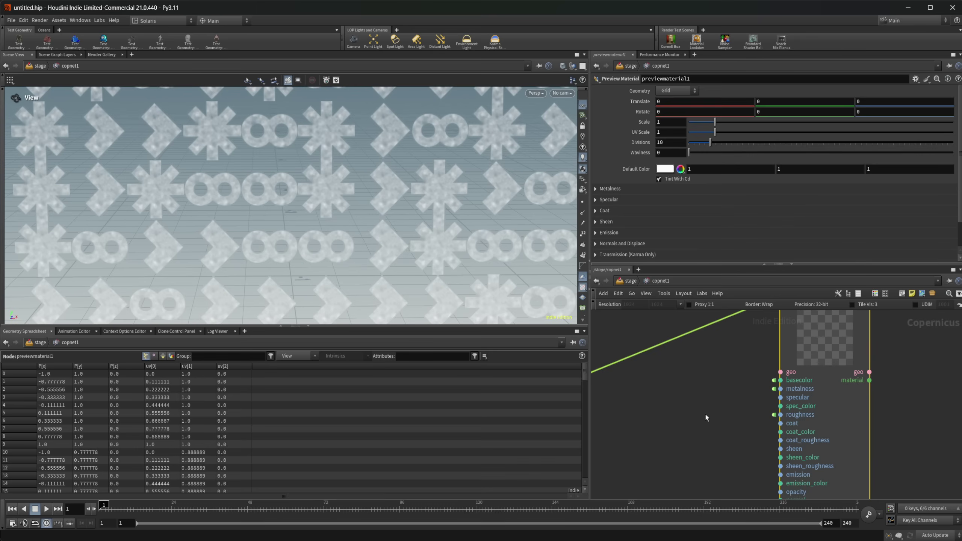
middle_drag(709, 415, 812, 423)
middle_drag(711, 406, 731, 410)
click(766, 375)
scroll(795, 384, down, 3)
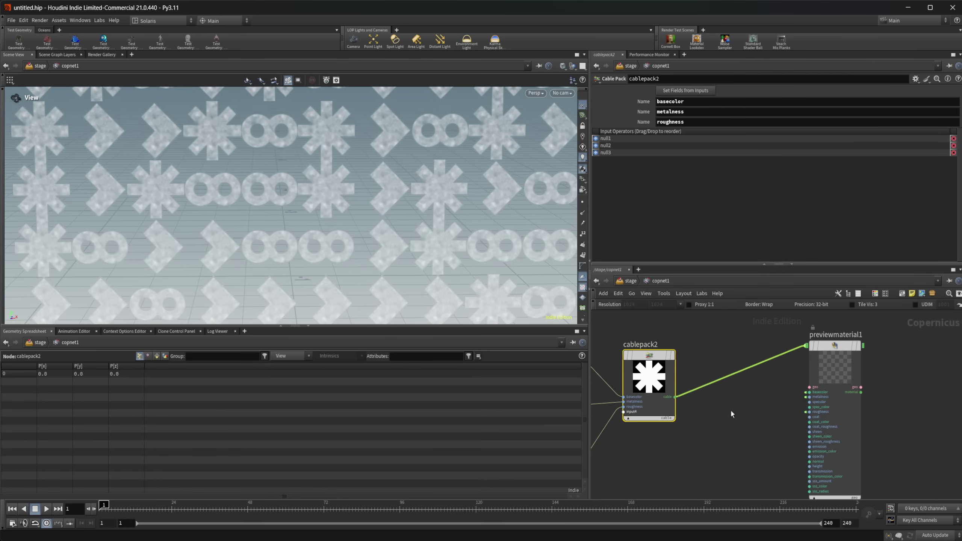
scroll(752, 417, up, 1)
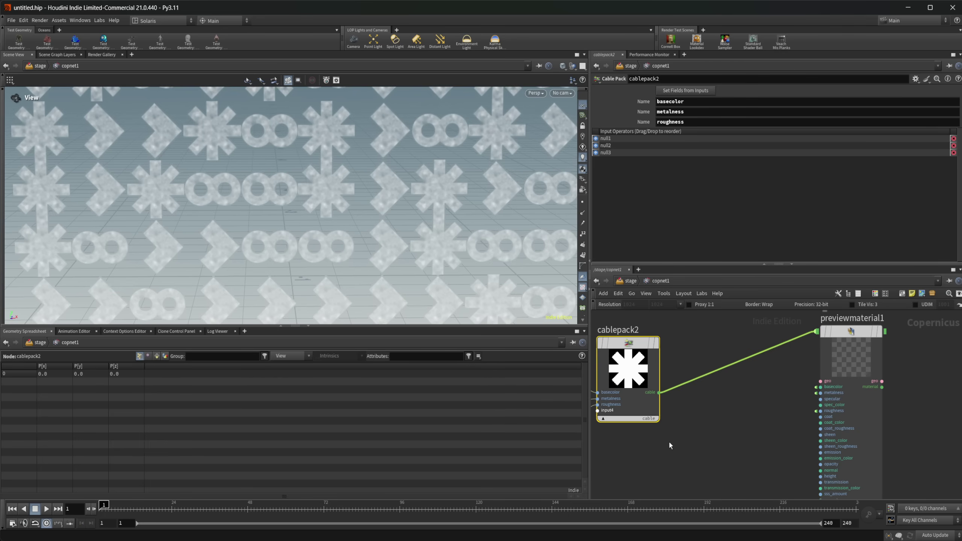
Add a Cable Filter node in the empty space below the network.
key(h)
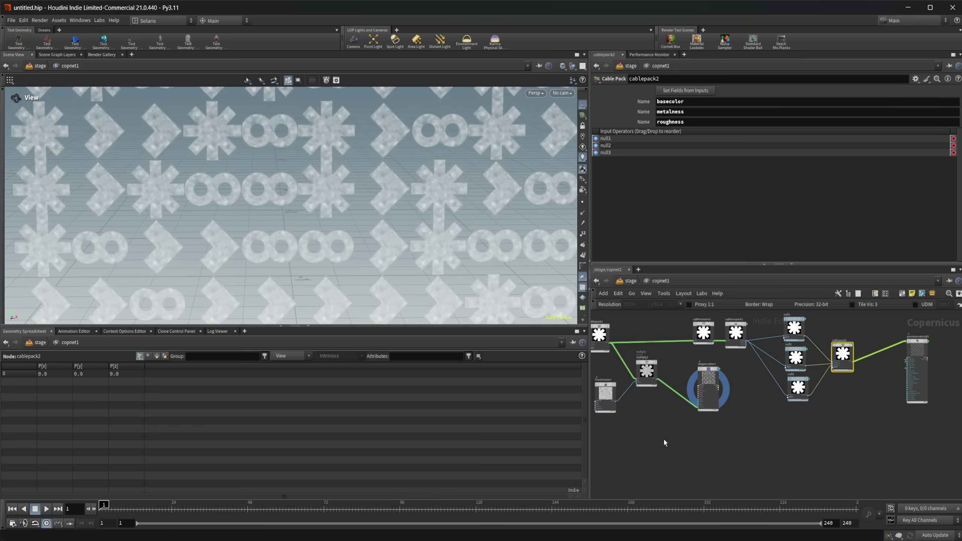
key(Tab)
text(cabl)
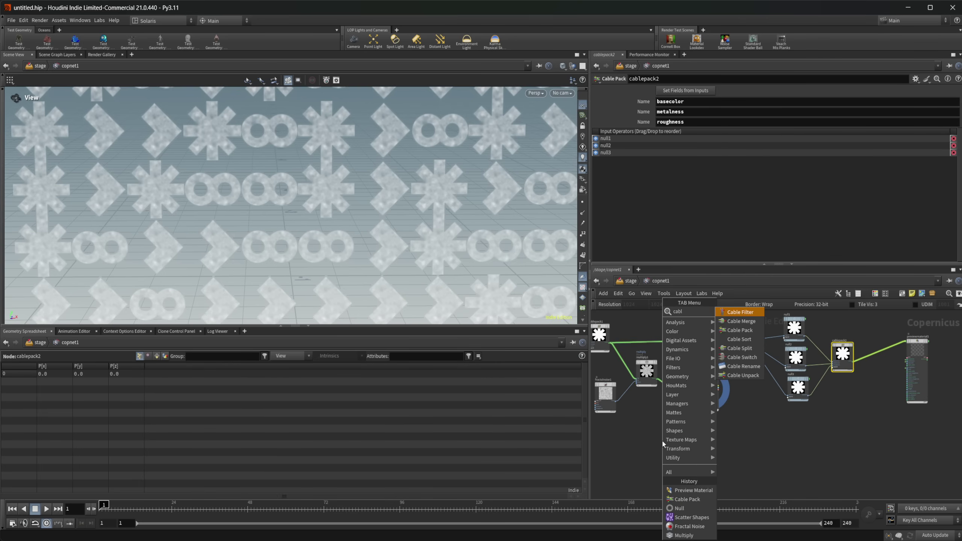
key(Return)
click(661, 439)
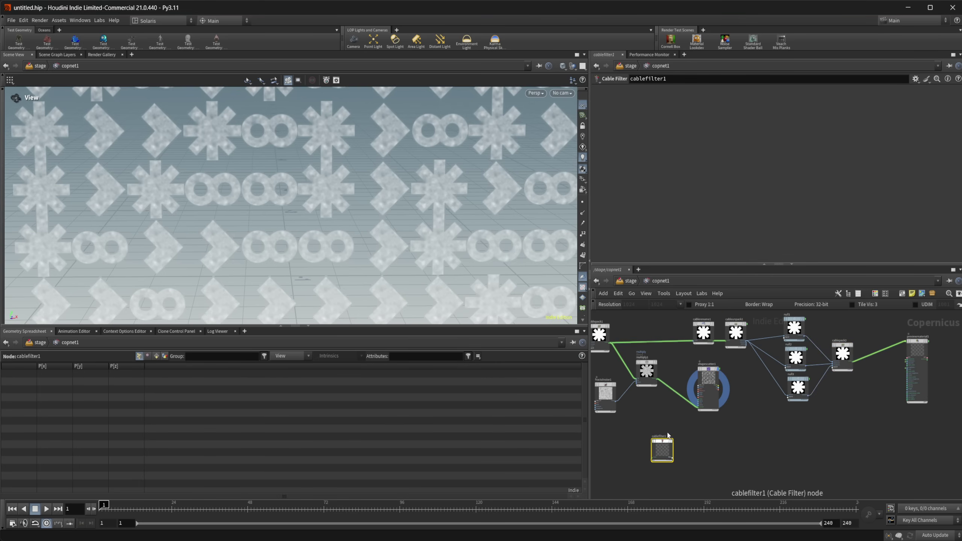
Consult the help page of the Cable Filter node, and close it after reading.
scroll(759, 324, up, 3)
click(958, 79)
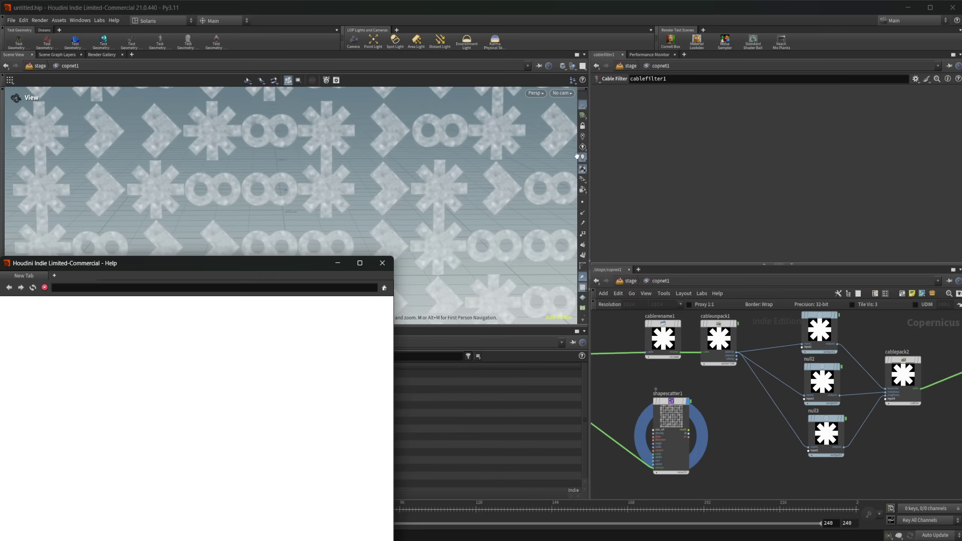
drag(221, 262, 373, 136)
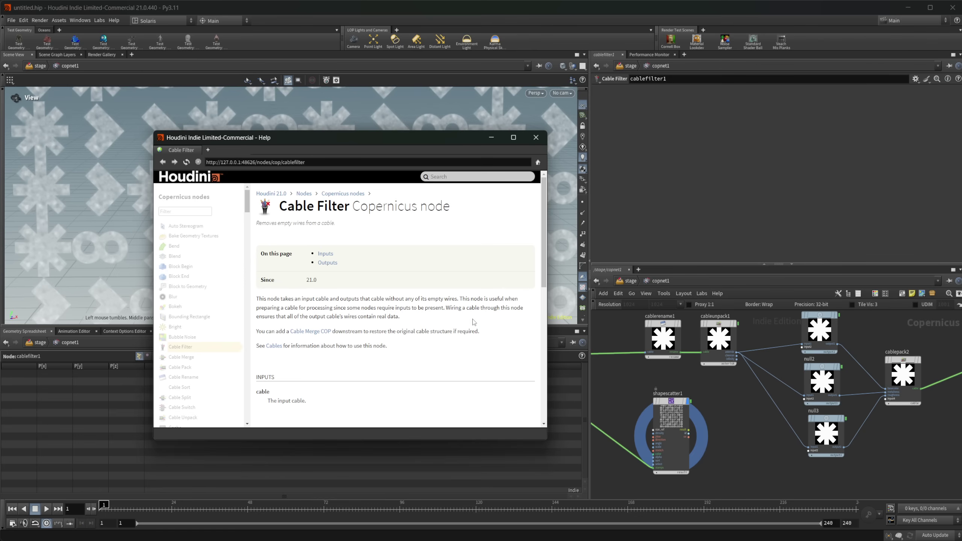
click(535, 139)
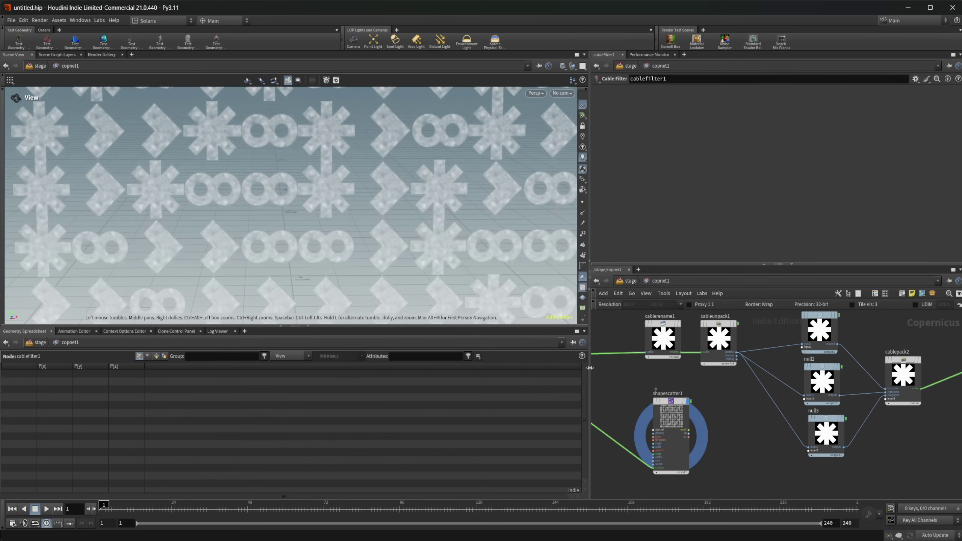
Move the Cable Filter away from the network and add a Cable Merge node in the free space beside it.
scroll(710, 408, down, 3)
middle_drag(710, 408, 733, 364)
drag(702, 389, 623, 417)
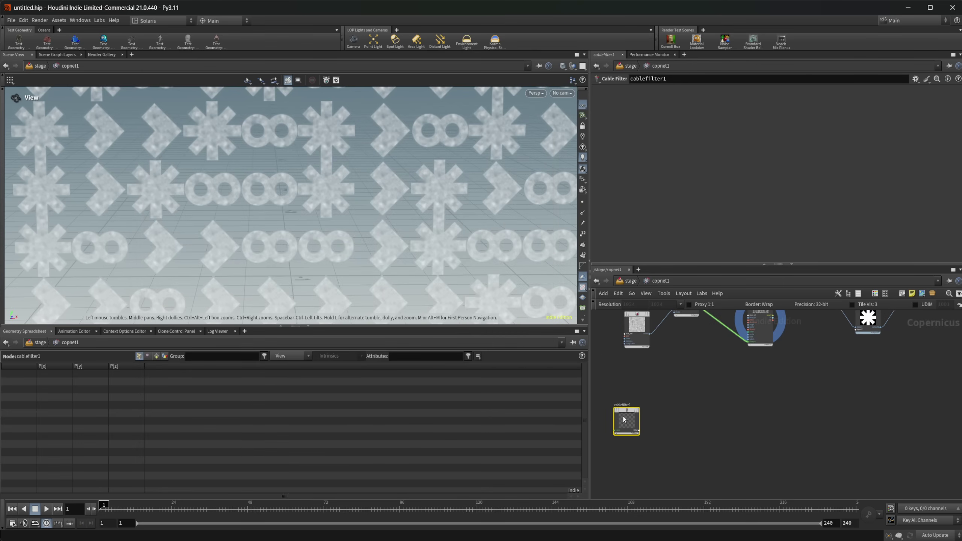
key(Tab)
text(cable)
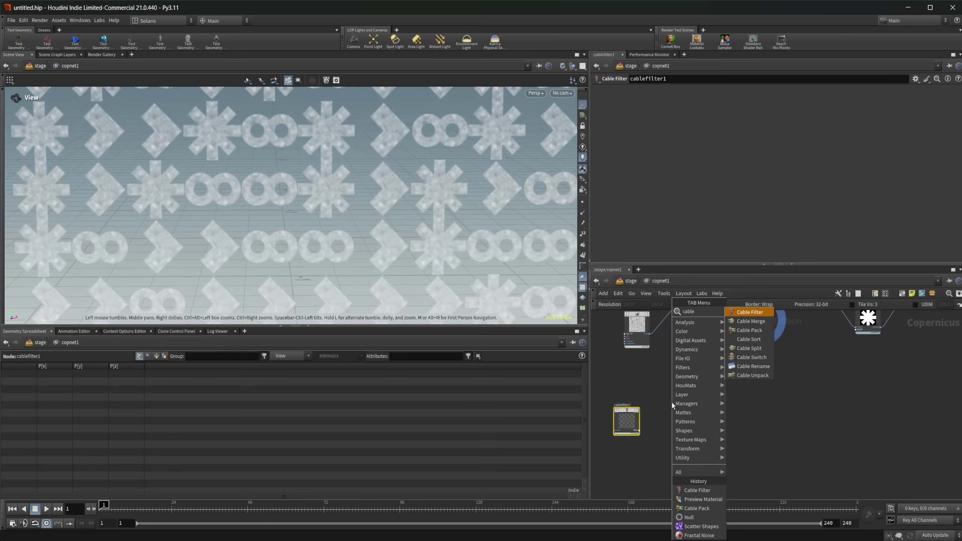
click(759, 324)
click(715, 407)
scroll(687, 373, up, 2)
scroll(687, 373, up, 1)
middle_drag(687, 374, 710, 374)
drag(760, 441, 772, 384)
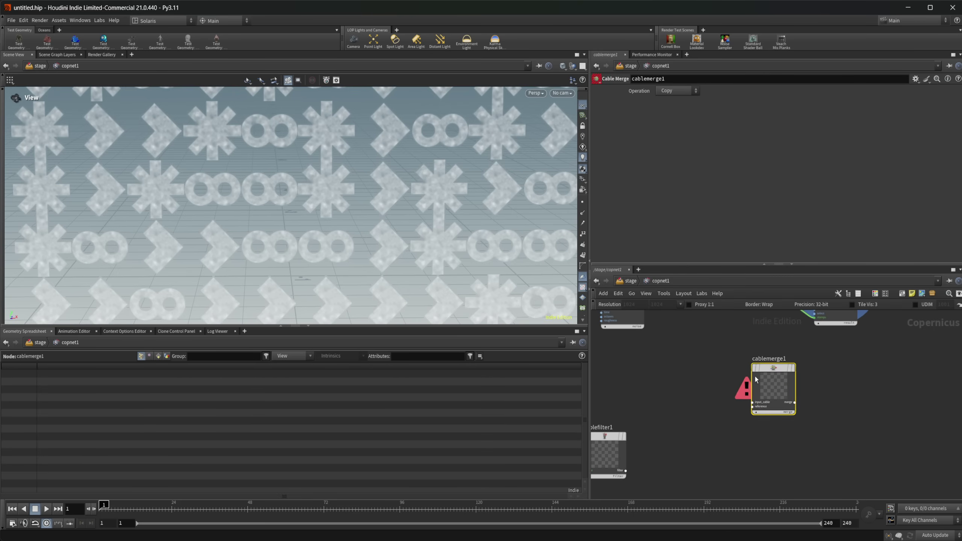
Rearrange the Multiply, Scatter Shapes and Cable Rename nodes to open a gap, and place the Cable Merge in it.
scroll(668, 371, down, 2)
middle_drag(669, 371, 667, 468)
drag(685, 398, 687, 436)
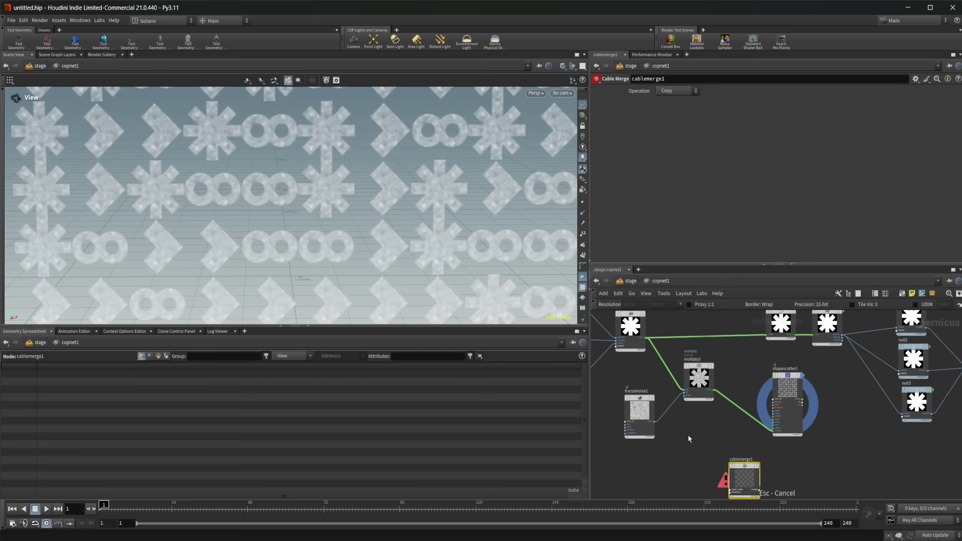
drag(706, 382, 693, 436)
drag(777, 406, 813, 406)
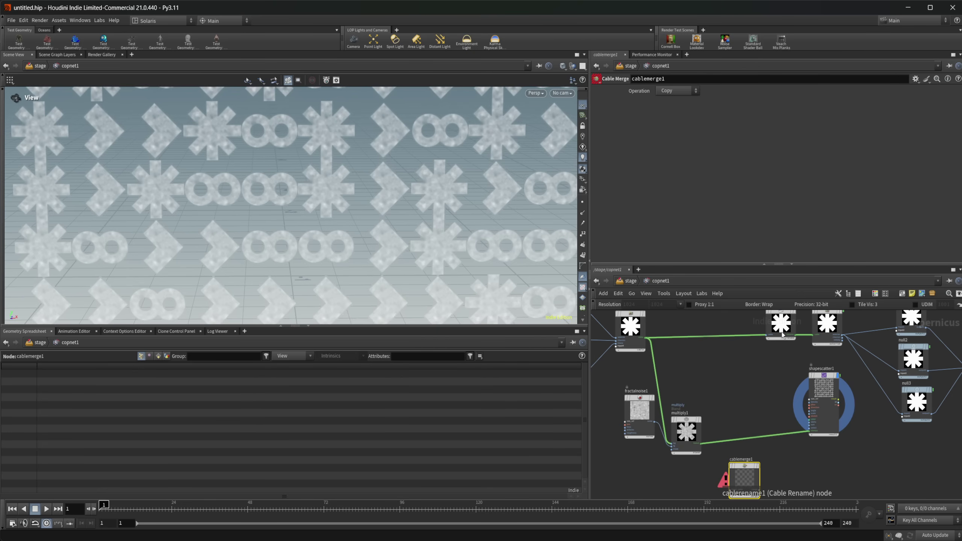
drag(782, 332, 700, 334)
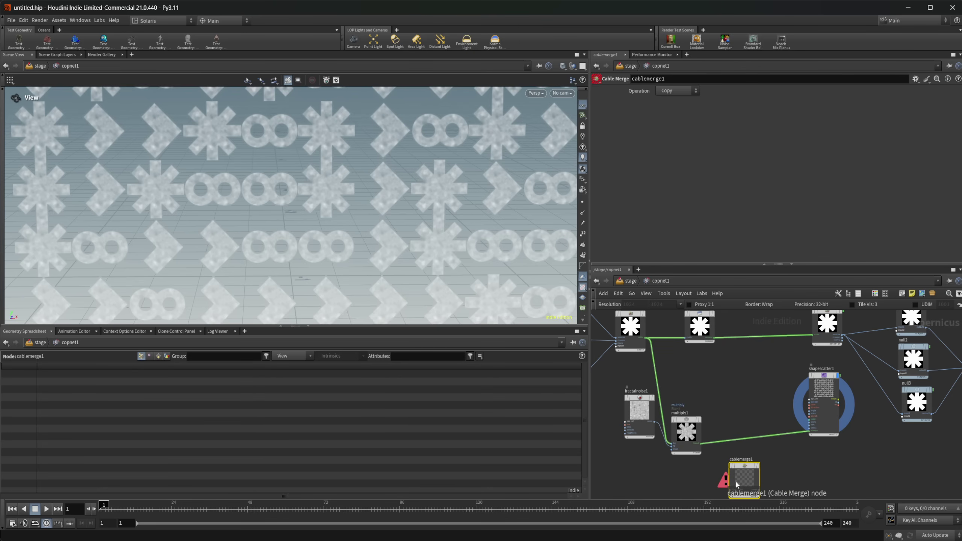
drag(742, 466, 733, 385)
scroll(733, 385, up, 3)
middle_drag(715, 352, 760, 406)
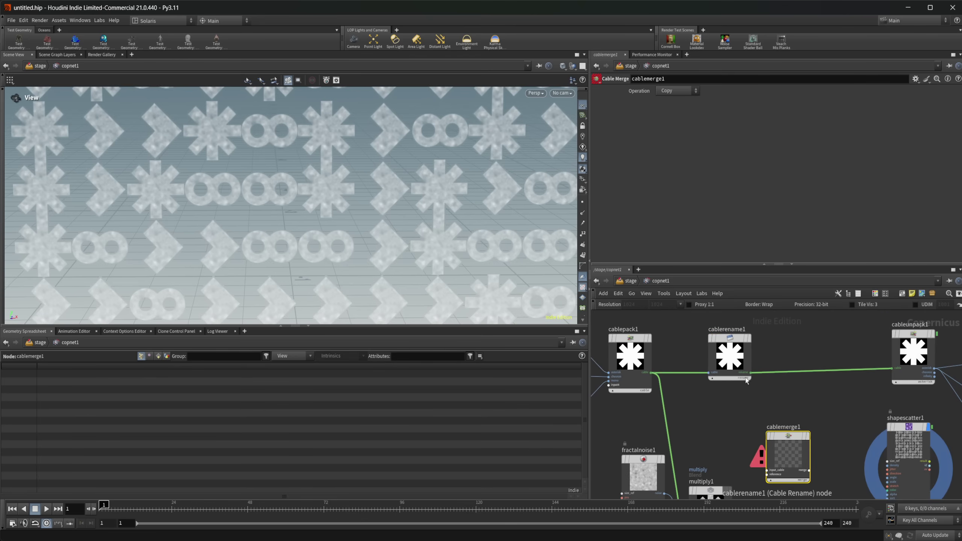
Wire the Cable Rename's output into the Cable Merge's input_cable and the Multiply's blend output into its reference input.
drag(751, 372, 769, 442)
middle_drag(743, 455, 728, 373)
scroll(729, 373, up, 2)
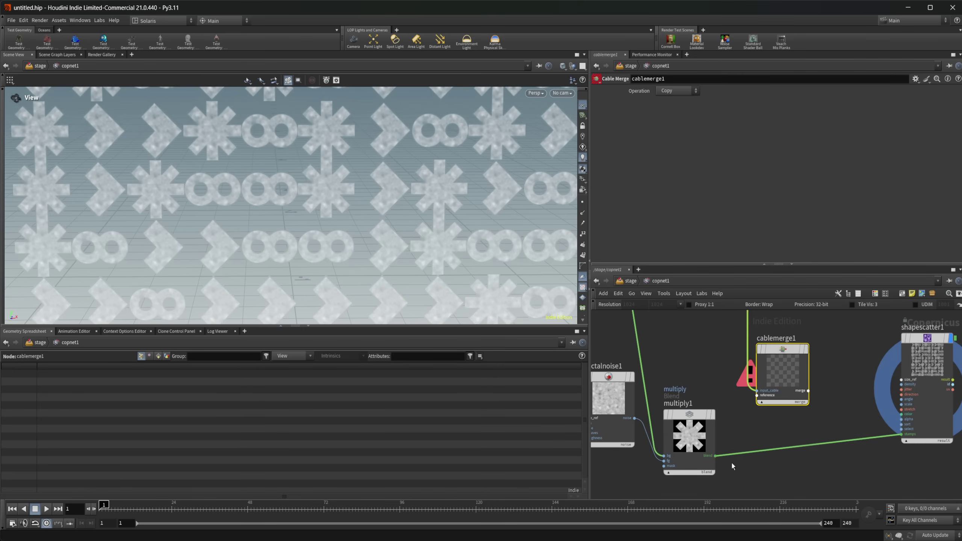
drag(715, 455, 757, 395)
middle_drag(769, 426, 748, 422)
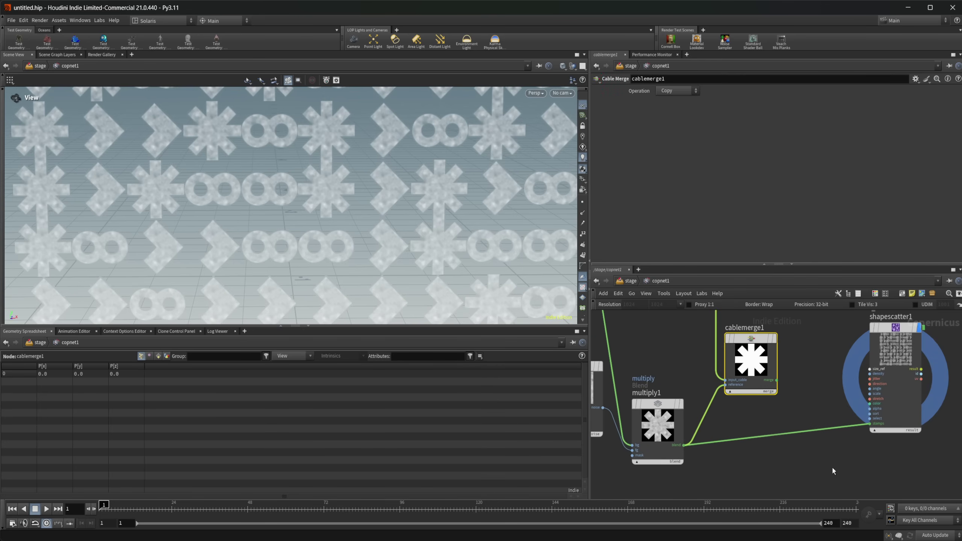
Add a Cable Unpack node below and beyond the Cable Merge.
middle_drag(831, 466, 776, 429)
key(Tab)
text(ca)
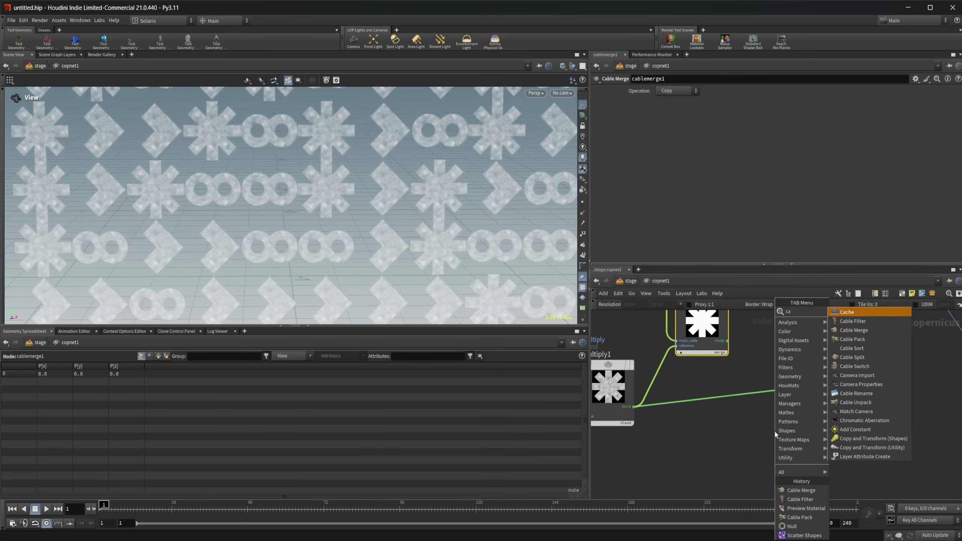
text(bleun)
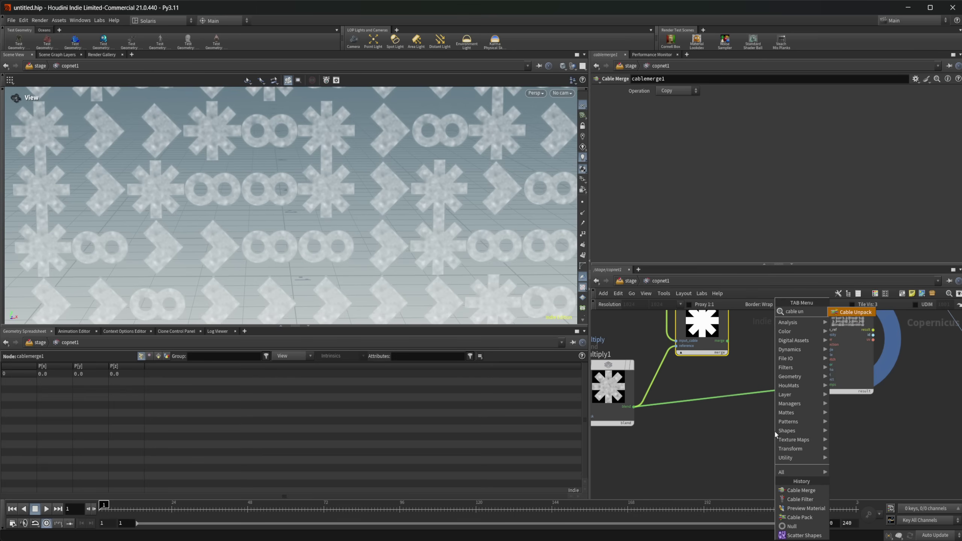
key(Return)
click(774, 430)
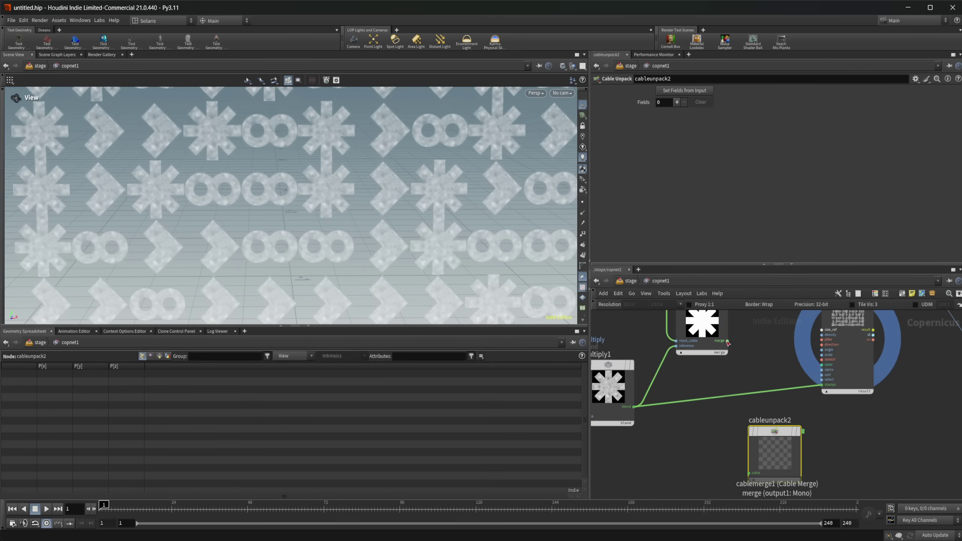
Wire the Cable Merge's output into the new Cable Unpack, nudge the Cable Unpack aside and fill its fields from the input.
drag(727, 340, 757, 468)
drag(765, 457, 787, 465)
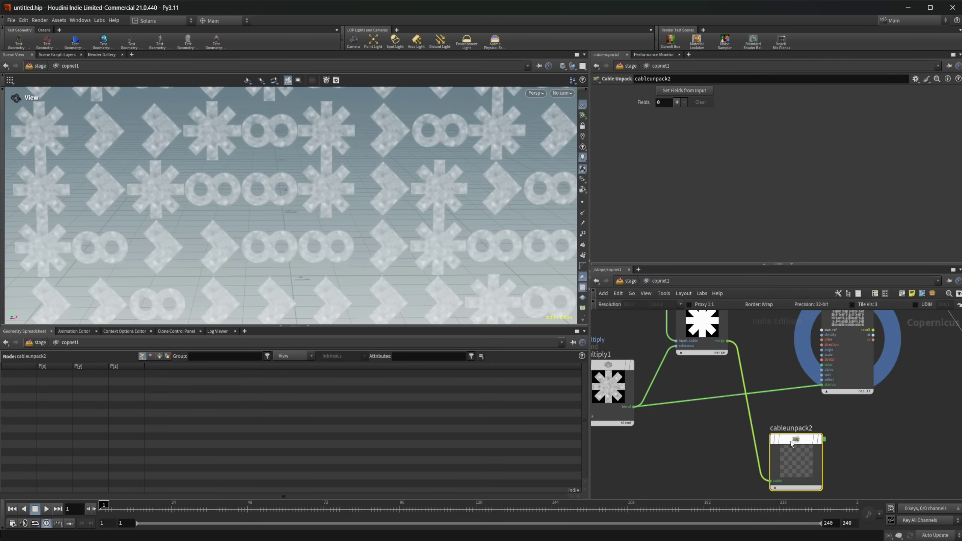
click(684, 91)
scroll(709, 394, down, 2)
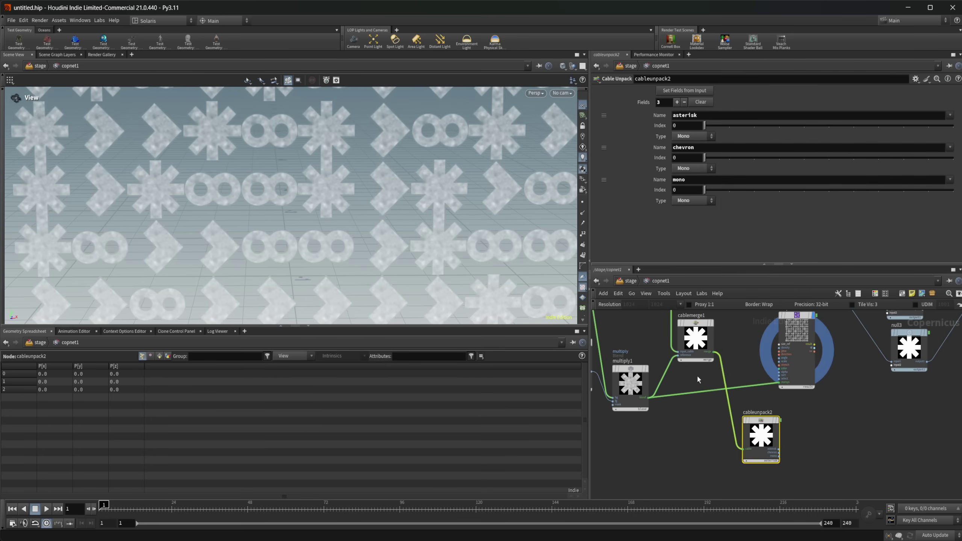
Set the Cable Merge's operation to Union, then clear the Cable Unpack's fields and refill them from the input.
middle_drag(697, 376, 720, 399)
click(719, 360)
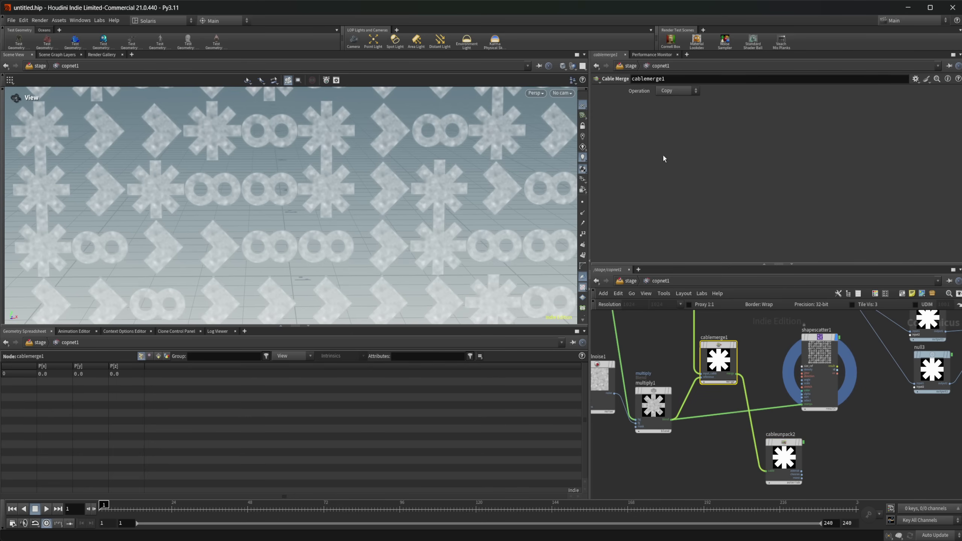
click(680, 95)
click(680, 106)
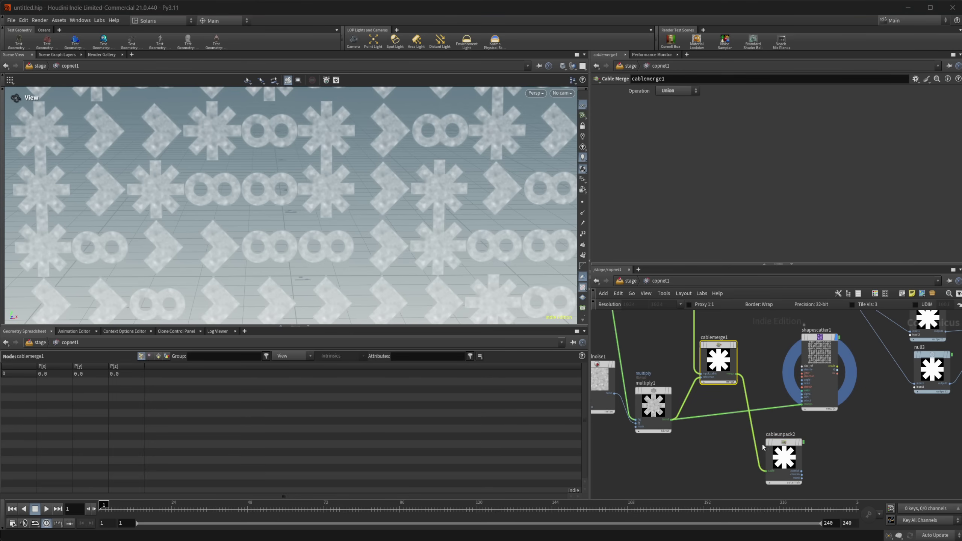
click(783, 442)
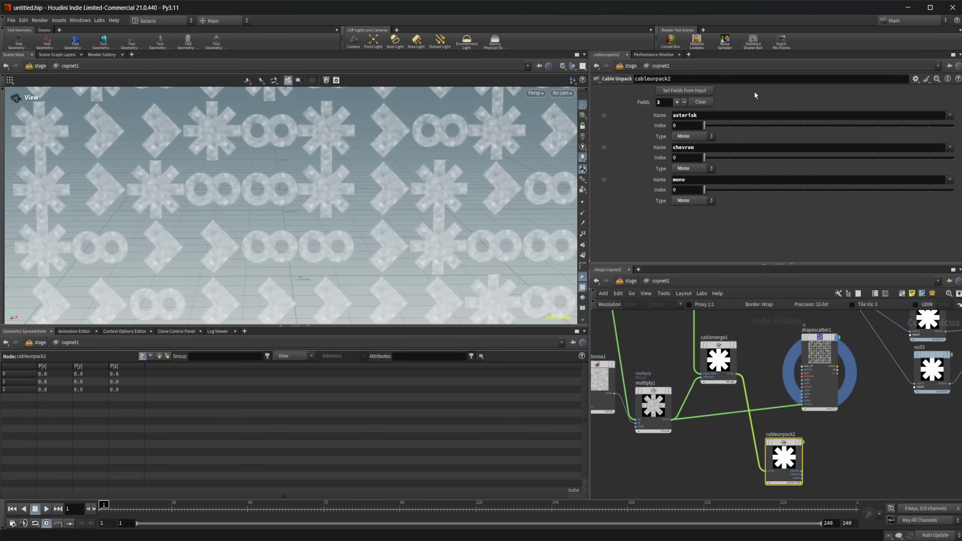
click(700, 103)
click(698, 91)
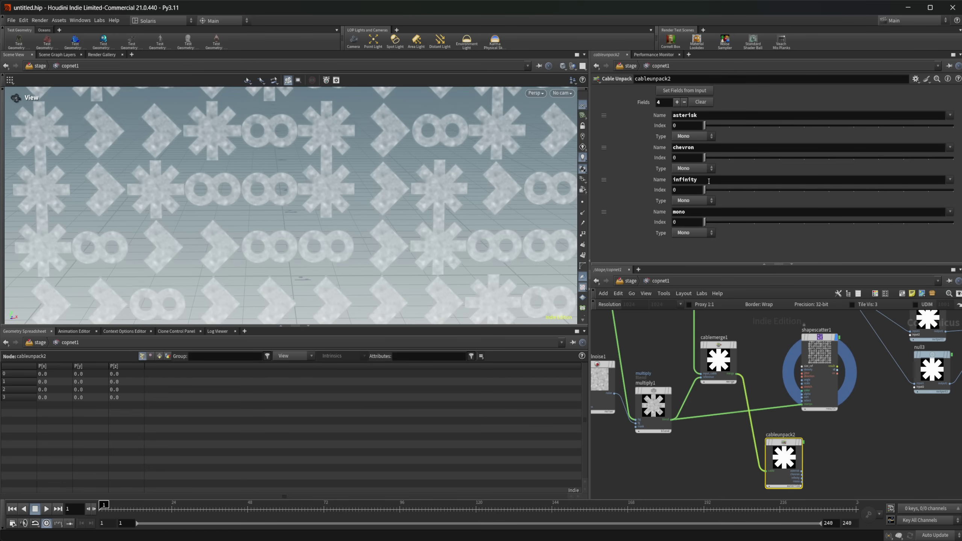
Compare the parameters of the Multiply, Cable Pack, Cable Rename and Cable Merge nodes with the Cable Unpack's field names.
click(656, 394)
middle_drag(675, 360, 740, 441)
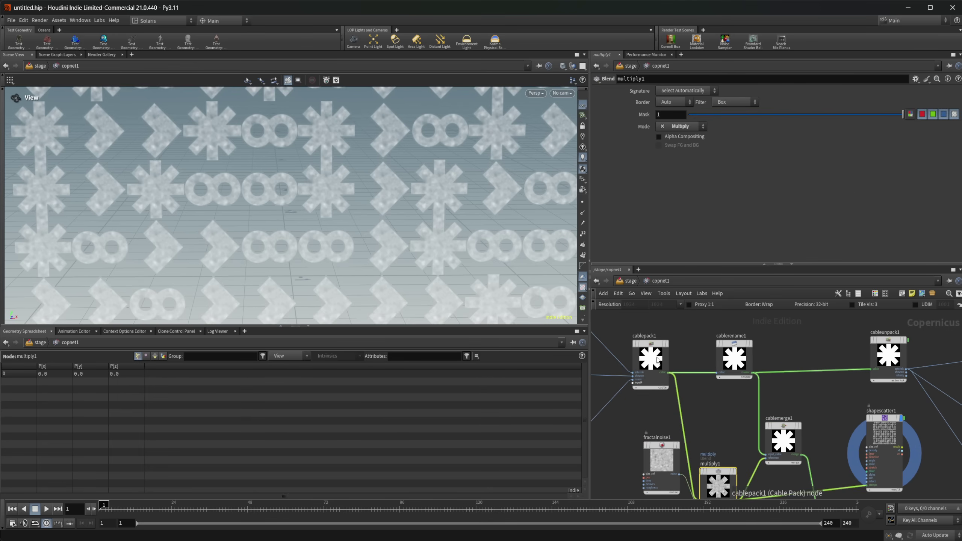
click(655, 357)
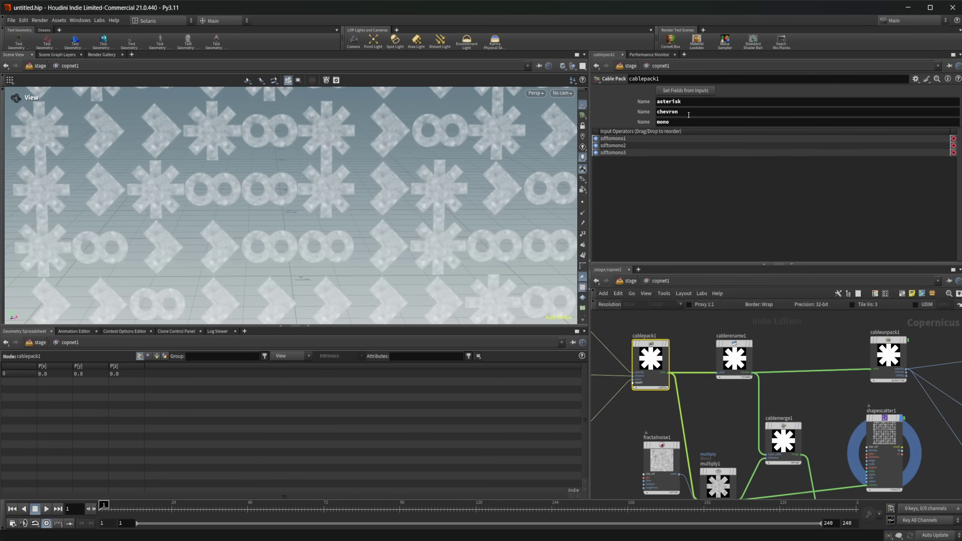
click(734, 353)
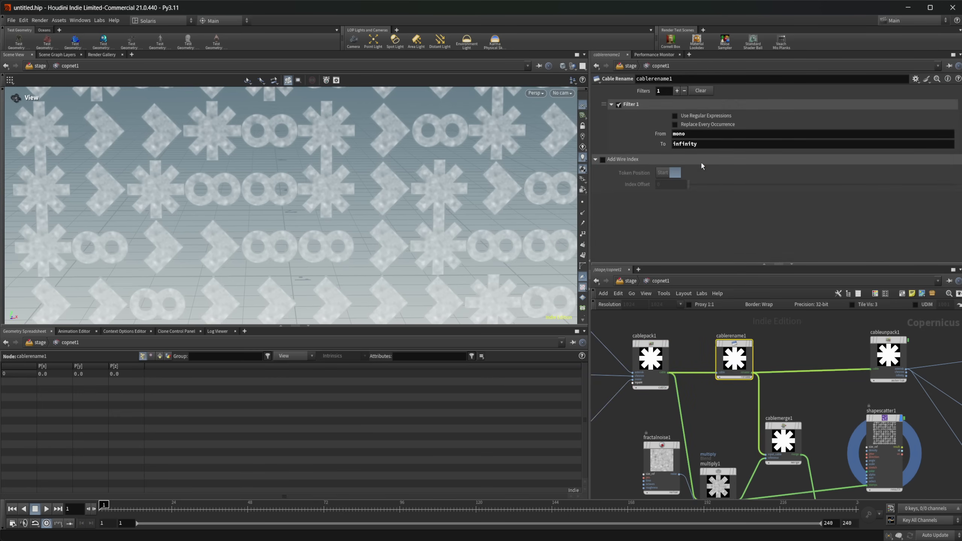
middle_drag(792, 403, 758, 337)
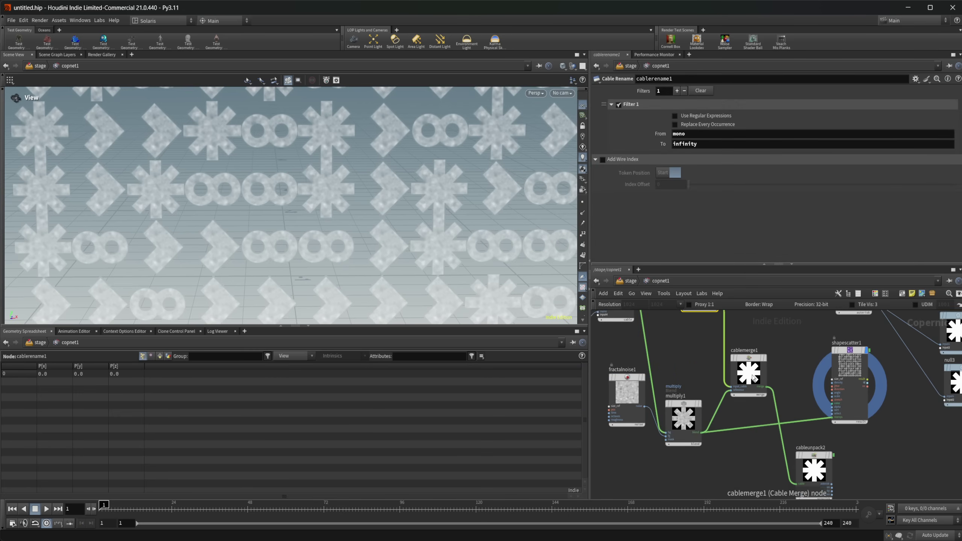
click(748, 371)
middle_drag(778, 388, 760, 354)
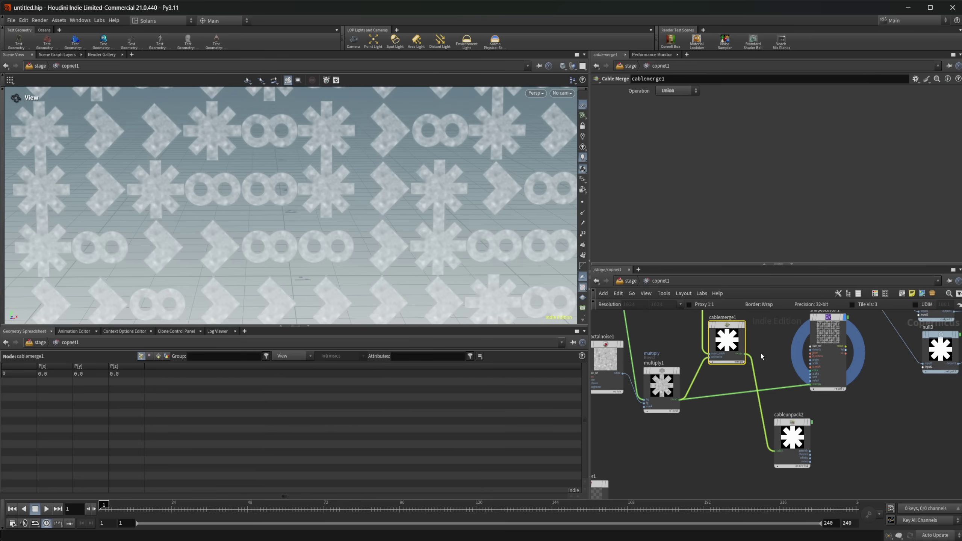
click(790, 447)
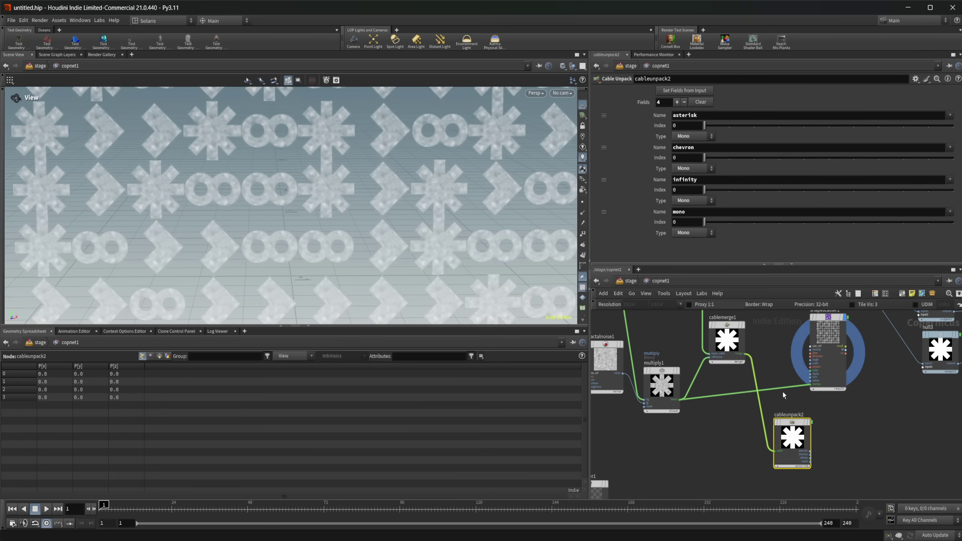
Set the Cable Merge's operation to Difference and reload the Cable Unpack's fields from its input.
click(734, 351)
click(677, 91)
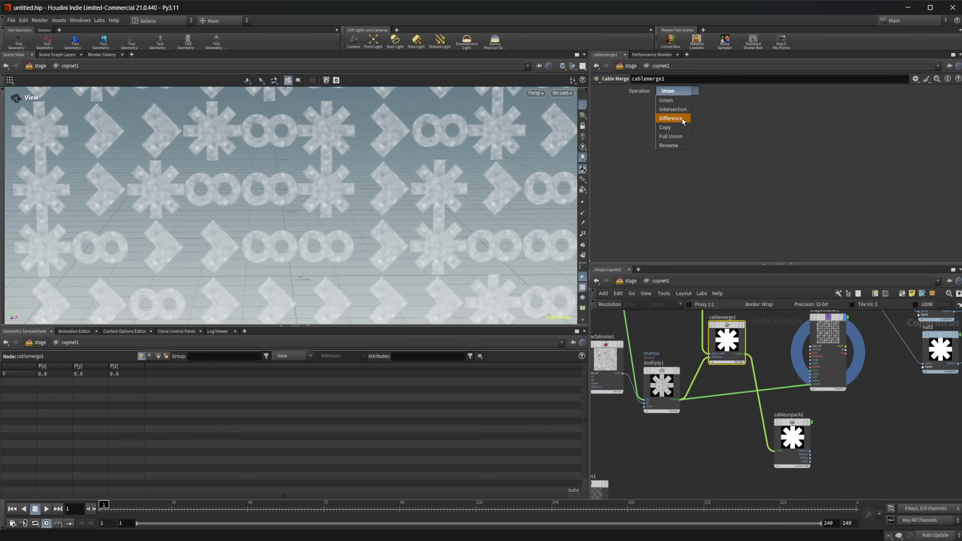
click(683, 119)
click(800, 452)
click(685, 90)
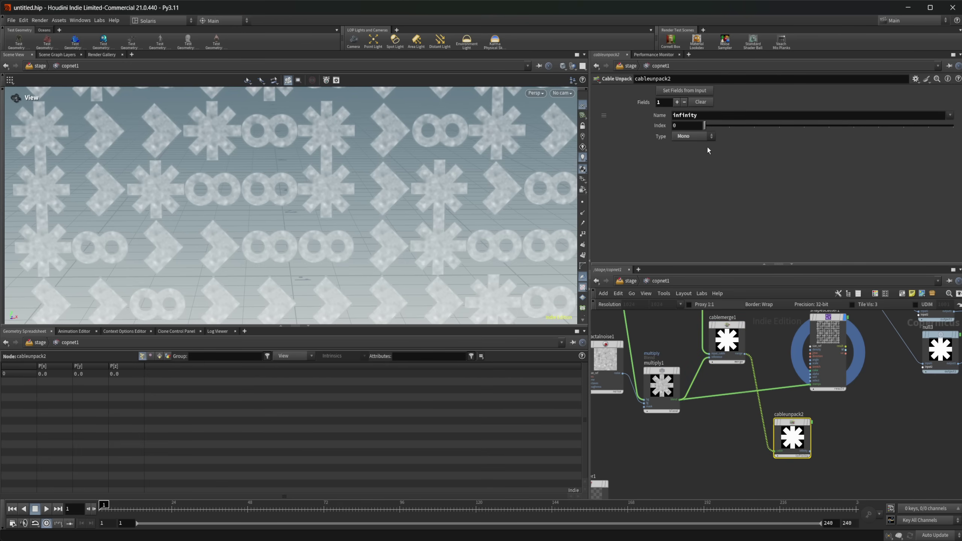
Set the Cable Merge's operation to Full Union, reload the Cable Unpack's fields from its input and review the whole field list.
middle_drag(769, 333, 779, 397)
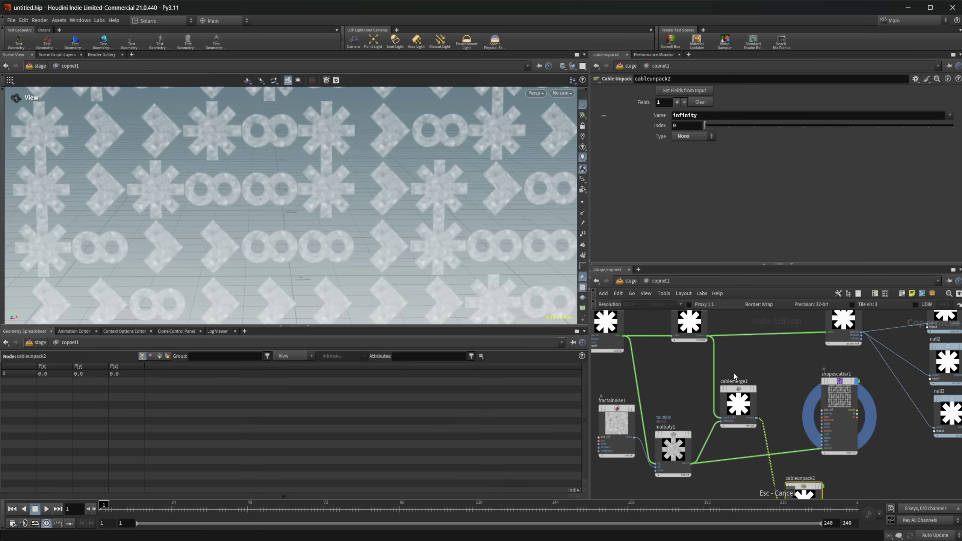
click(738, 404)
click(678, 91)
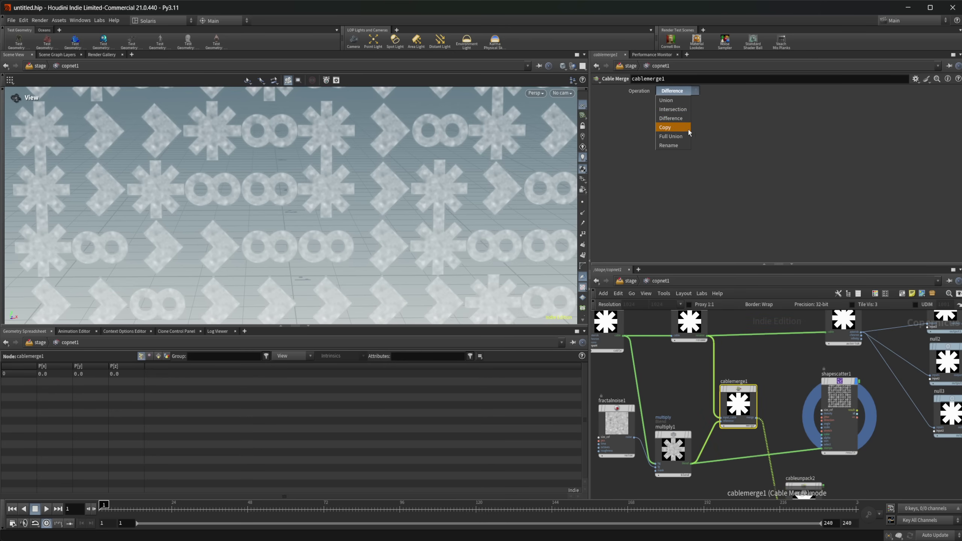
click(676, 137)
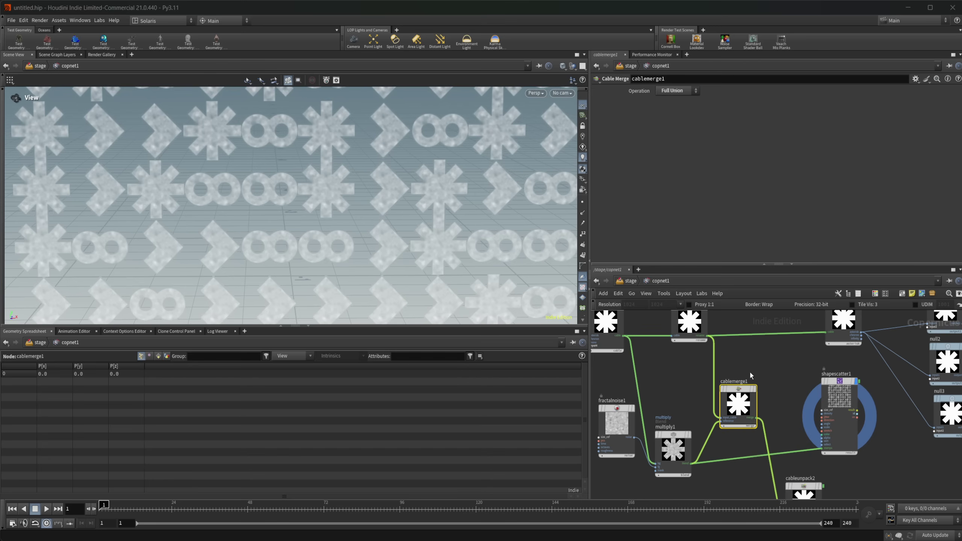
middle_drag(749, 370, 717, 312)
click(764, 458)
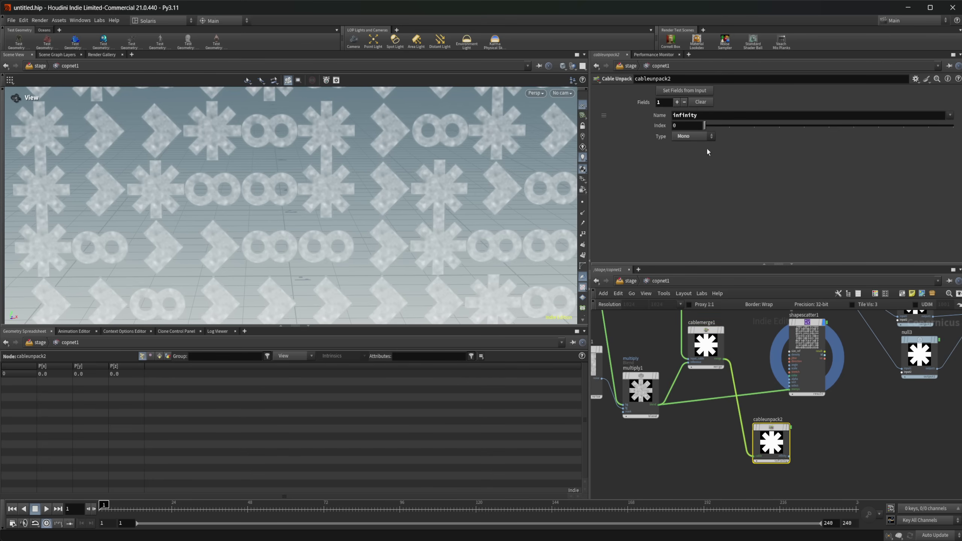
click(694, 91)
scroll(650, 174, down, 3)
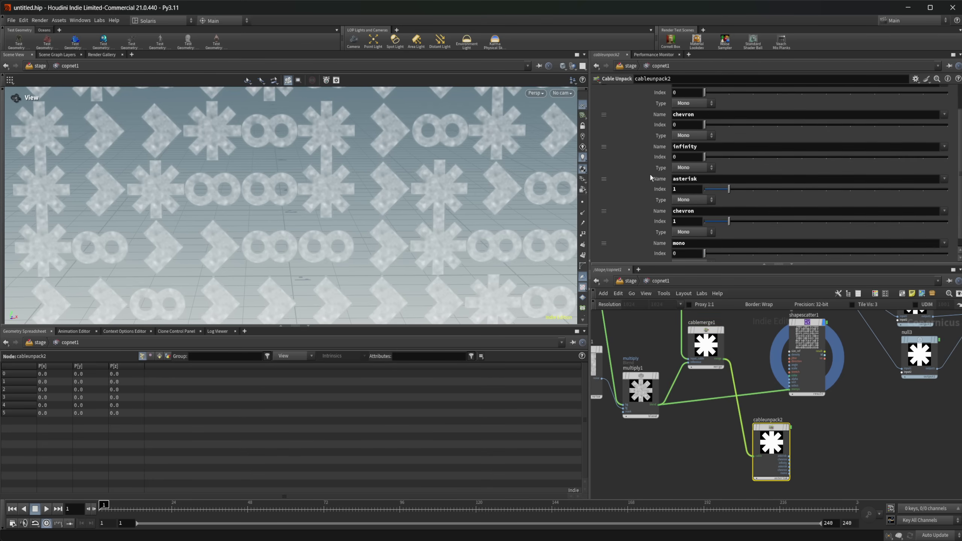
scroll(657, 182, up, 2)
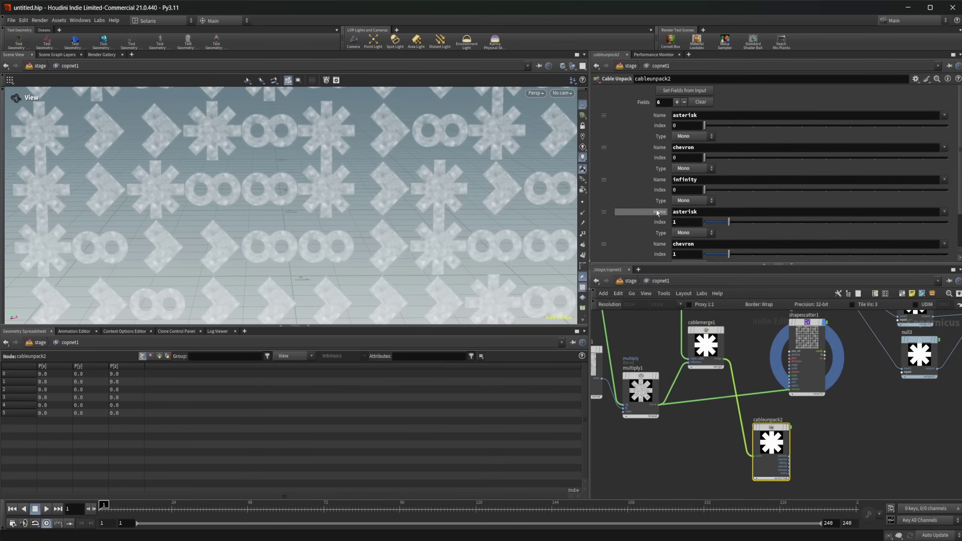
scroll(657, 188, down, 3)
scroll(658, 191, down, 1)
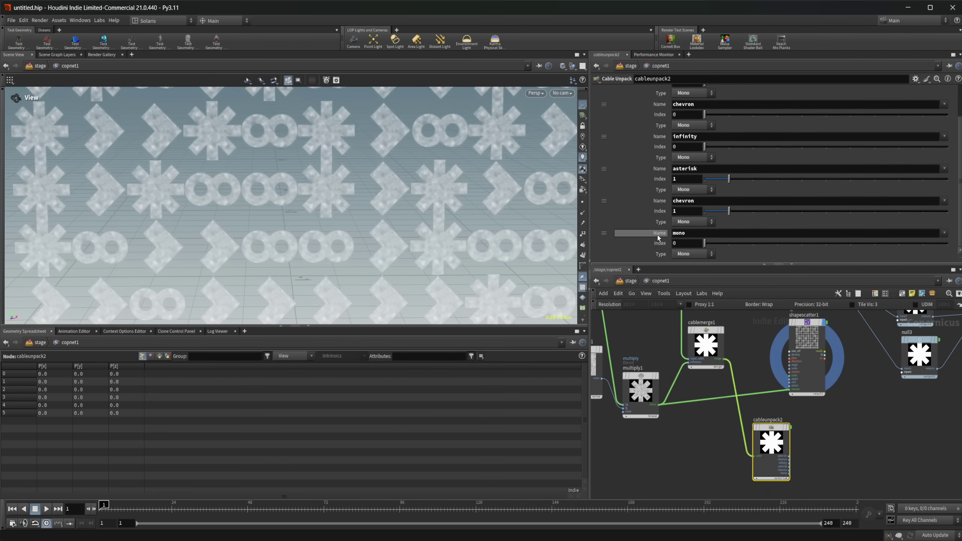
Set the Cable Merge's operation to Rename and reload the Cable Unpack's fields from its input.
click(709, 337)
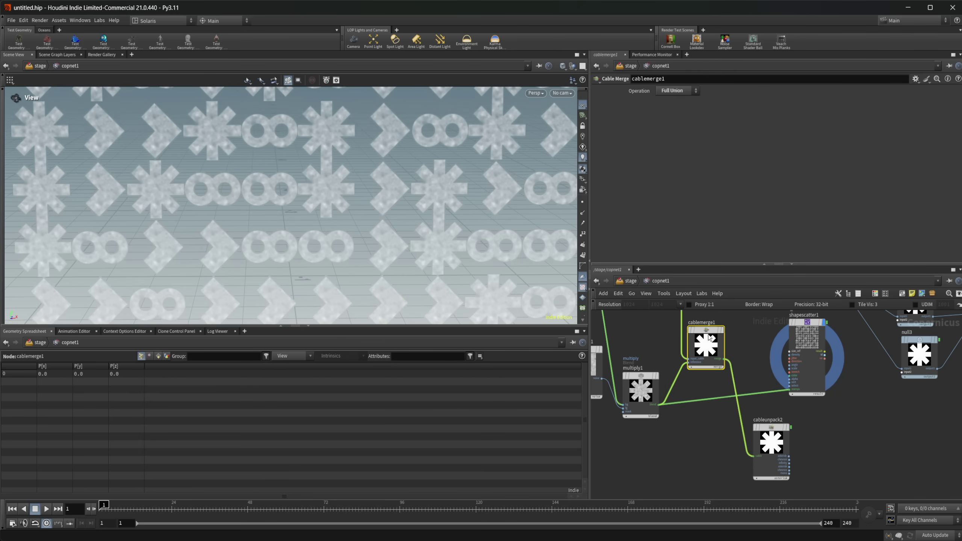
click(678, 92)
click(675, 146)
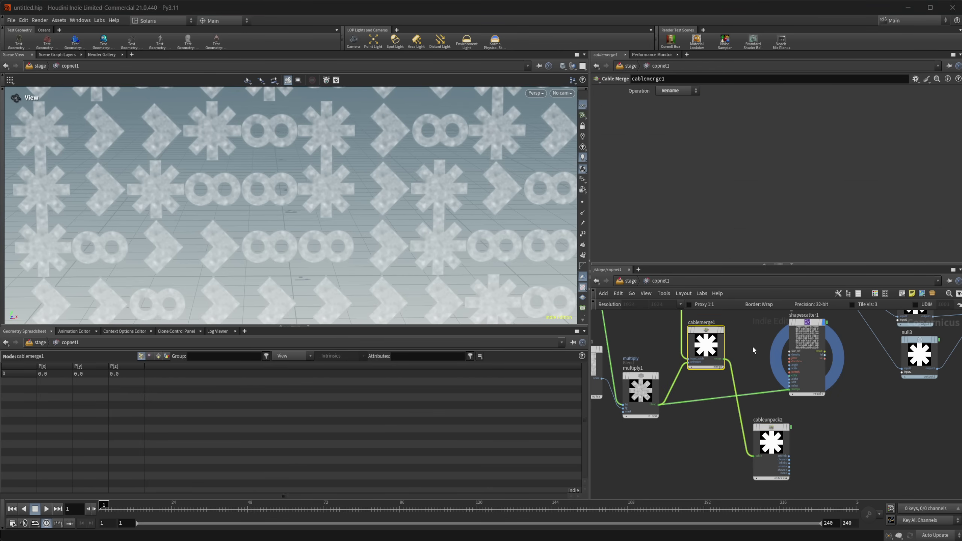
click(758, 426)
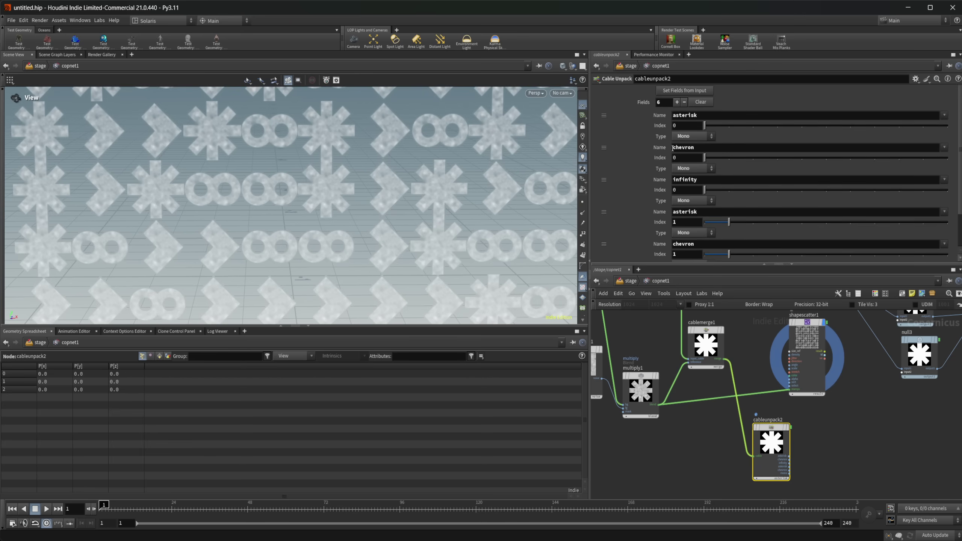
click(702, 94)
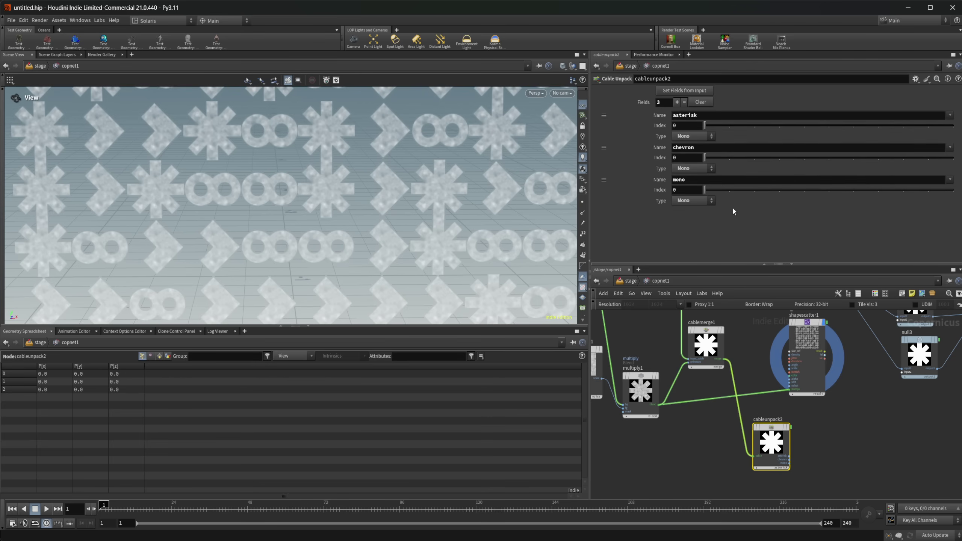
Open the Cable Unpack's help page, read its description and parameters, and close the help window.
click(958, 79)
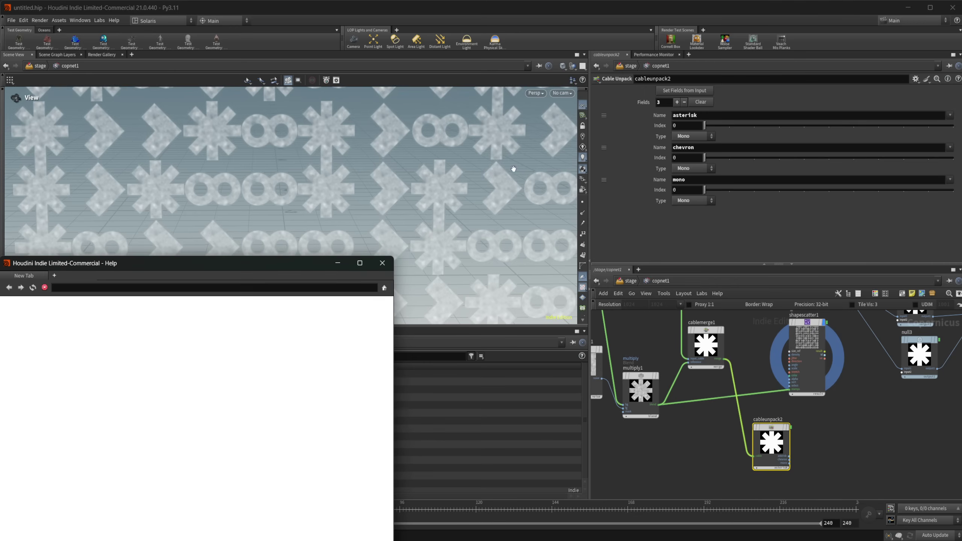
drag(261, 262, 494, 133)
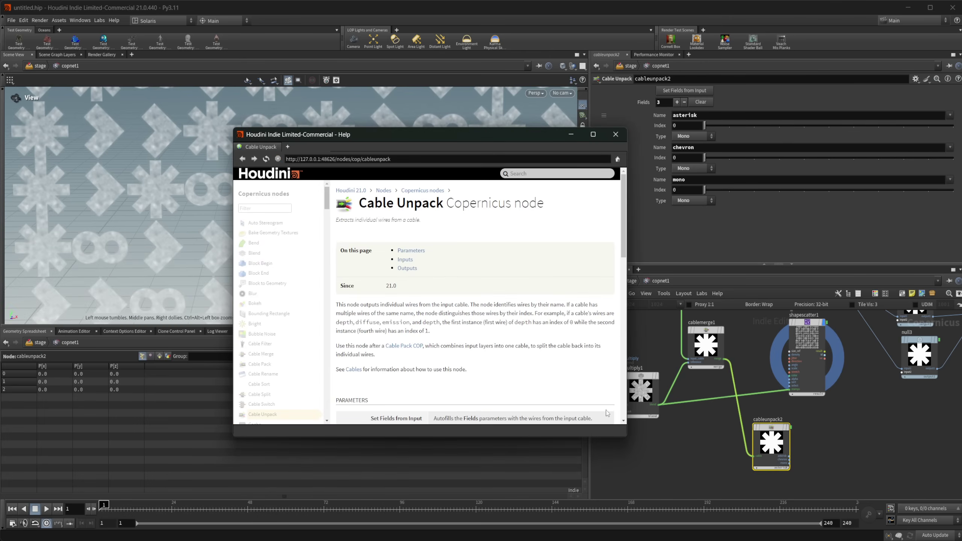
drag(629, 436, 660, 436)
scroll(528, 325, down, 3)
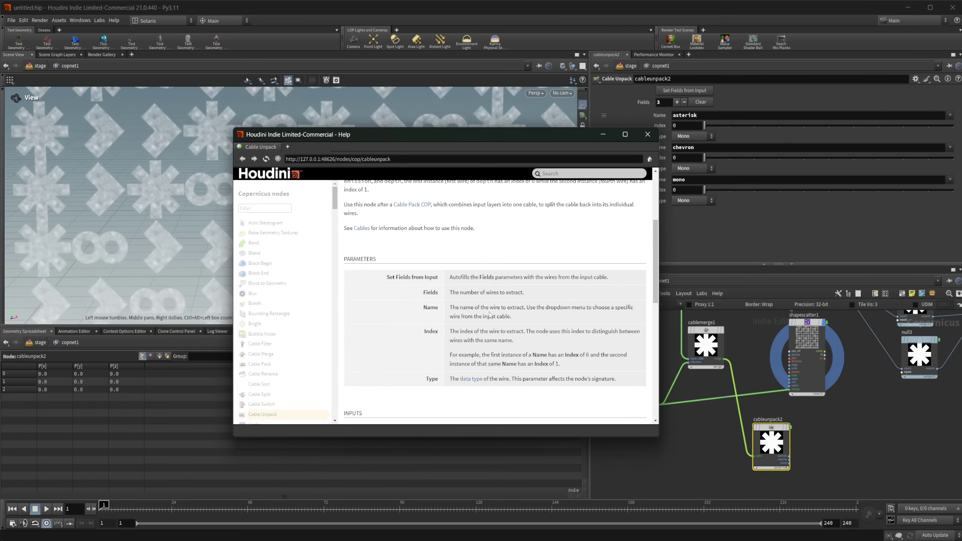
scroll(572, 333, up, 1)
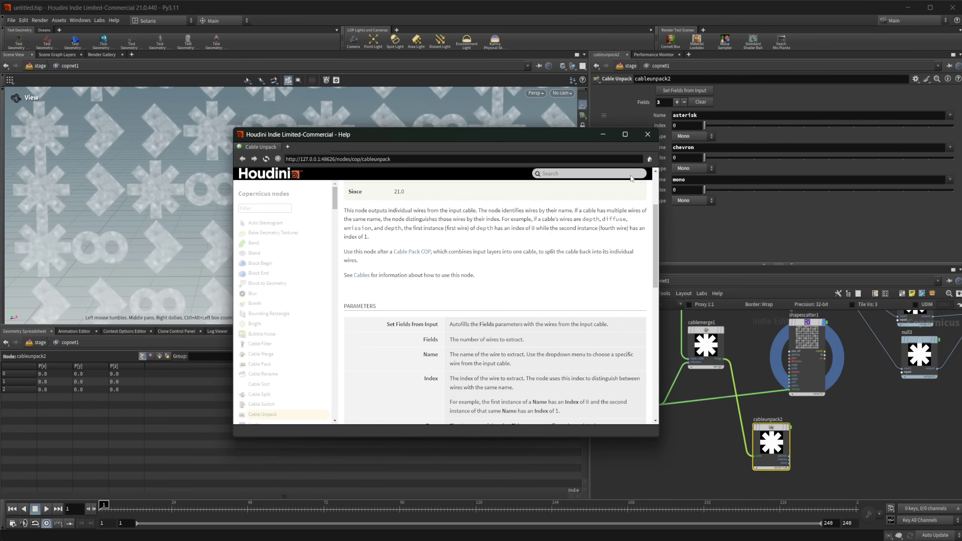
click(644, 137)
Open the Cable Merge's help page, read the explanations of its Operation options from Union to Rename, and close the help window.
click(714, 331)
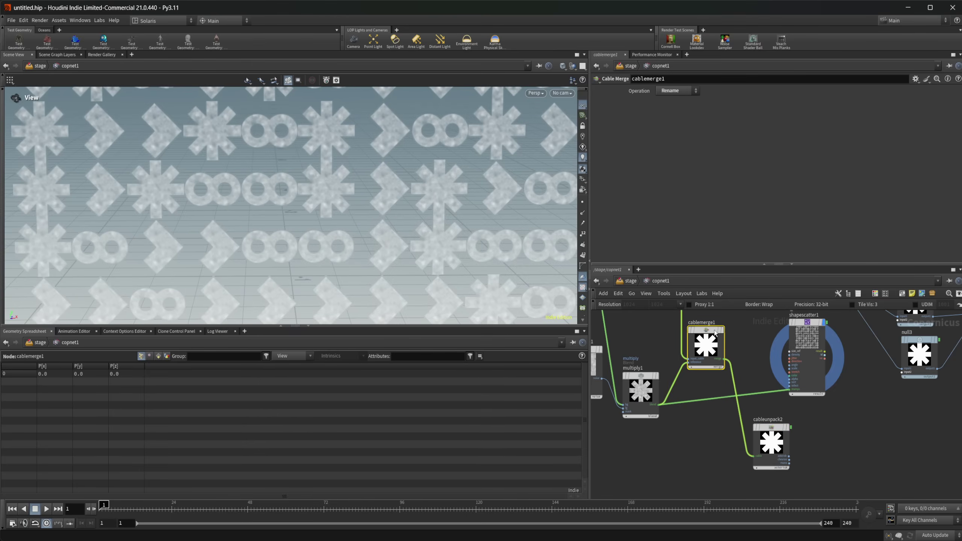
click(958, 79)
drag(288, 263, 487, 137)
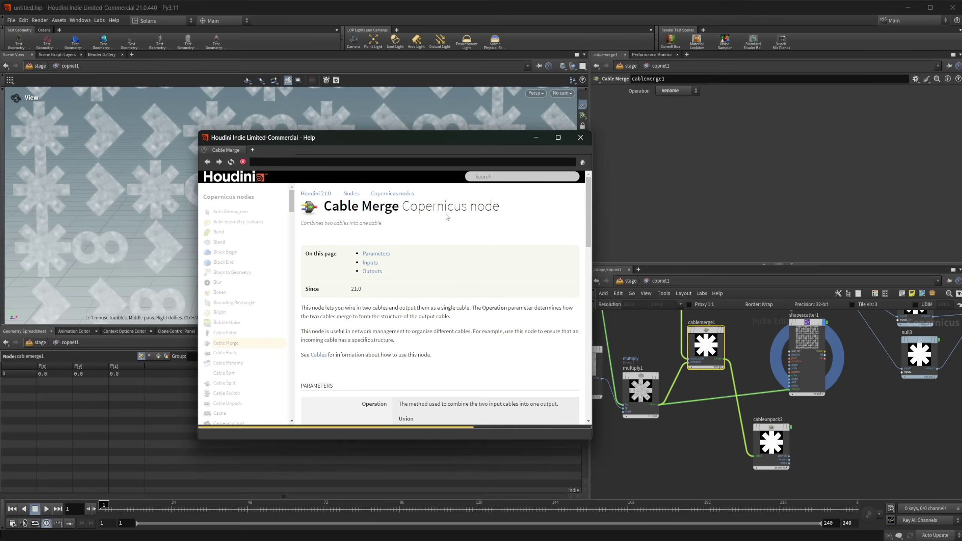
scroll(476, 286, down, 2)
drag(592, 439, 659, 465)
scroll(552, 373, down, 1)
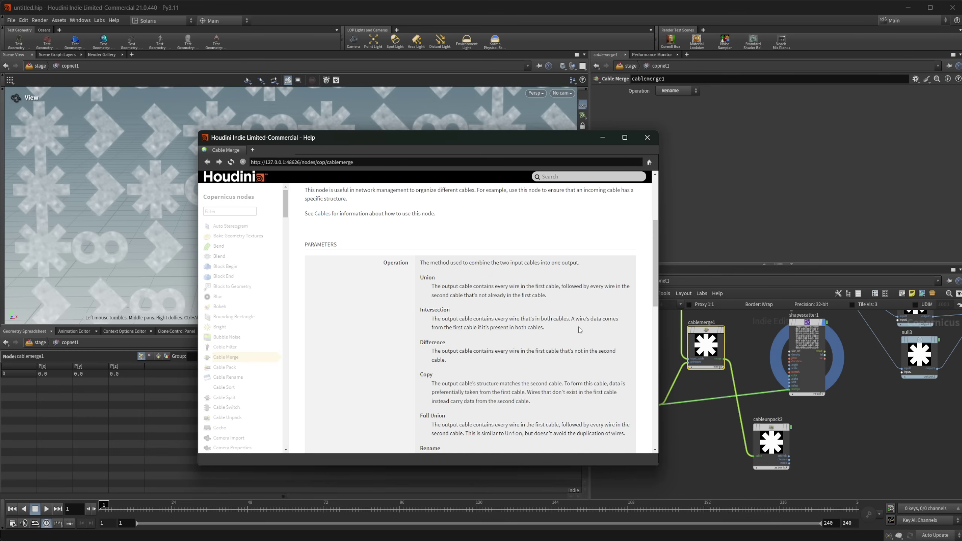
scroll(578, 326, down, 1)
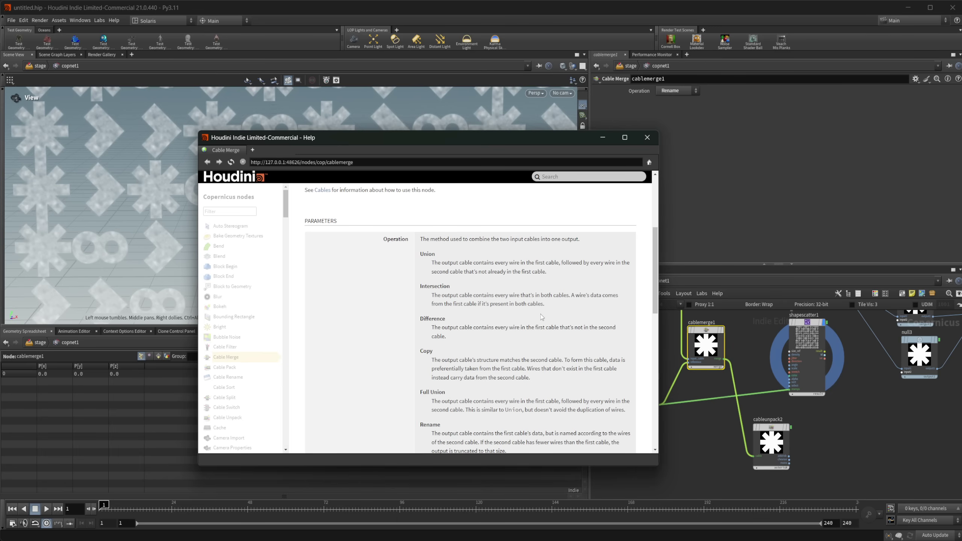
scroll(506, 354, down, 2)
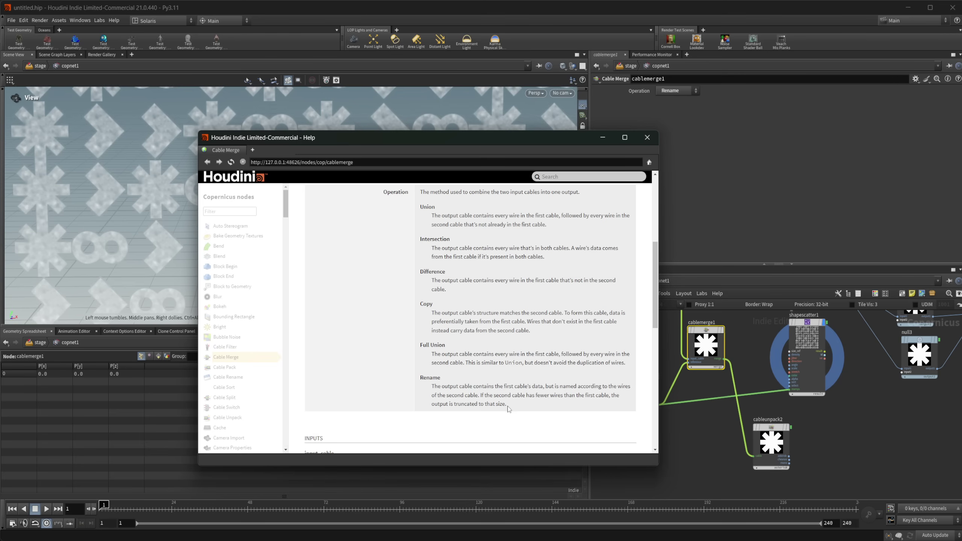
click(646, 138)
Reload the Cable Unpack's fields from the Cable Merge input, and check the upstream Cable Rename's settings.
click(774, 437)
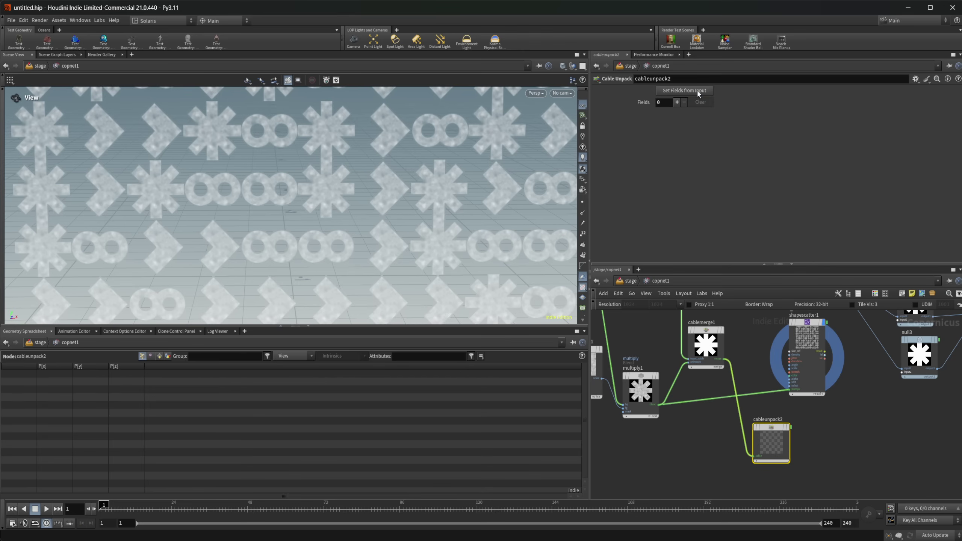
scroll(707, 403, down, 2)
middle_drag(699, 400, 730, 426)
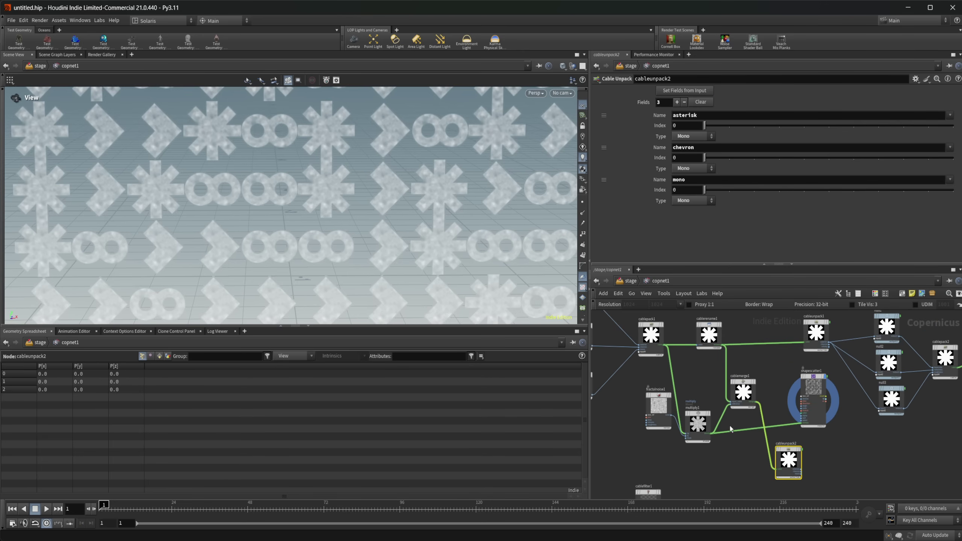
scroll(703, 343, up, 2)
click(703, 340)
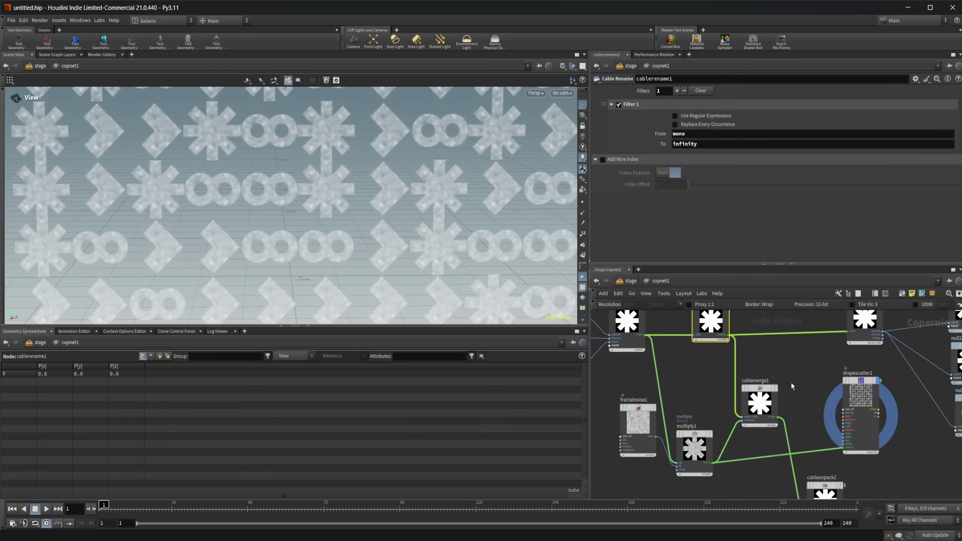
Add a Cable Sort node in the free space below the Cable Merge network.
scroll(790, 383, down, 3)
key(Tab)
mouse_move(664, 462)
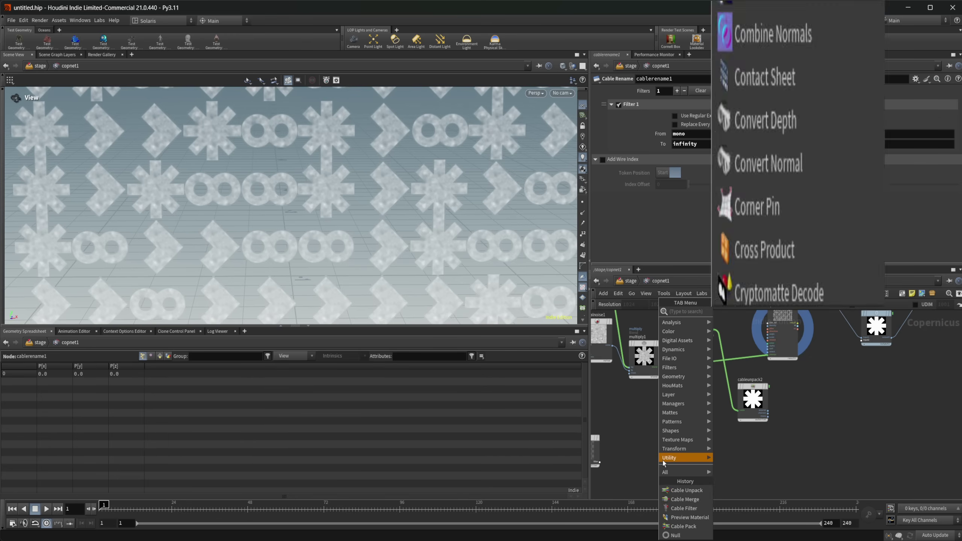
text(cabl)
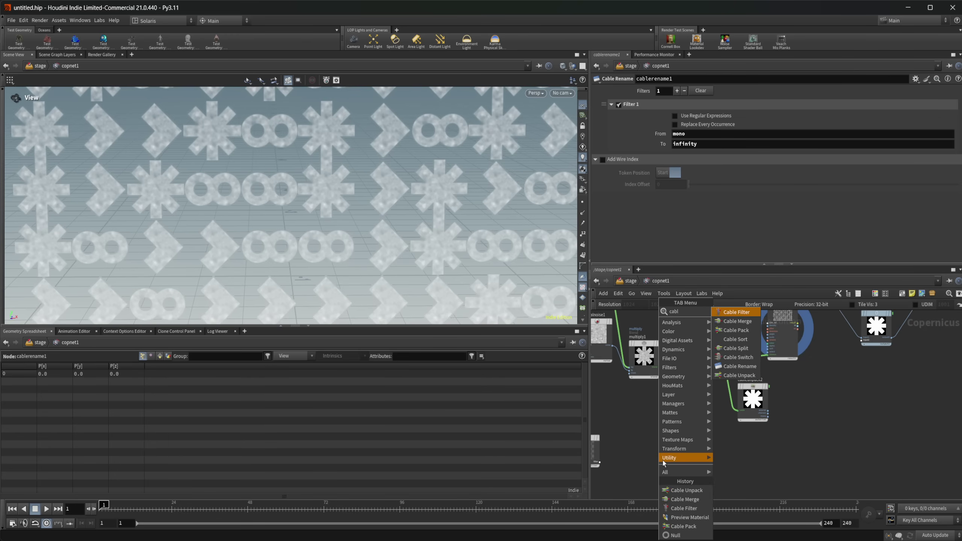
click(752, 340)
click(689, 432)
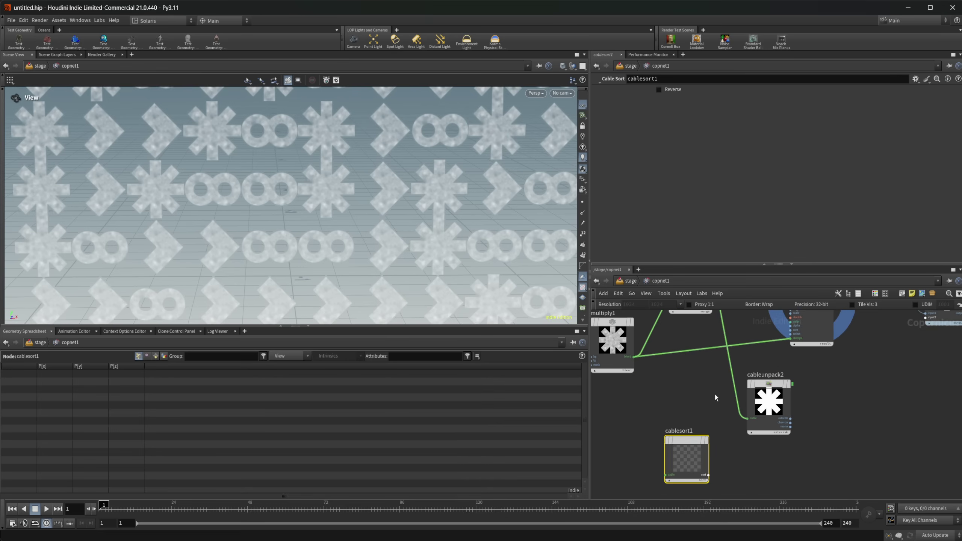
Reposition the Cable Sort node just below and to the left of the Cable Unpack fed by the Cable Merge.
drag(654, 448, 809, 448)
scroll(754, 425, up, 4)
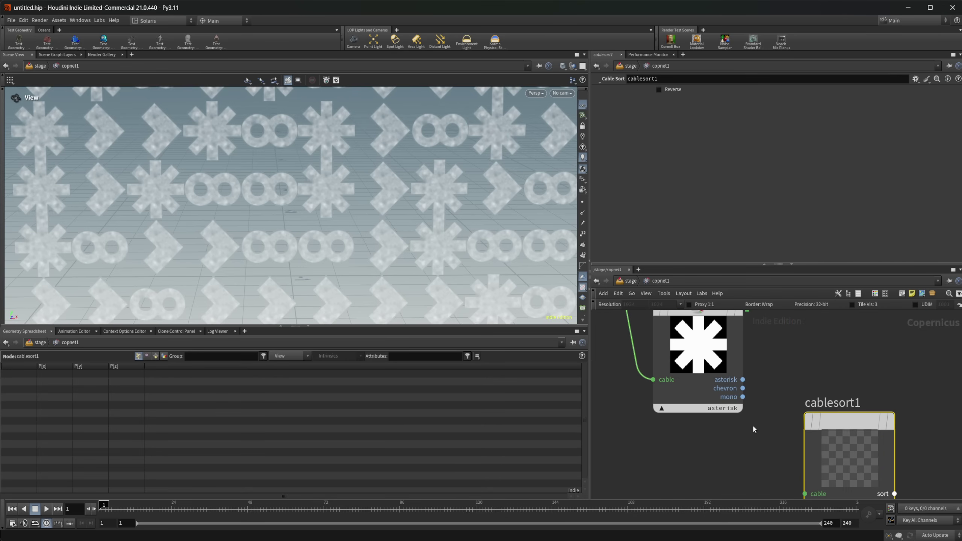
scroll(754, 425, down, 3)
middle_drag(738, 441, 805, 425)
drag(856, 436, 661, 445)
middle_drag(670, 349, 630, 343)
mouse_move(658, 432)
mouse_down()
mouse_move(855, 386)
mouse_move(766, 412)
mouse_move(647, 420)
mouse_up()
scroll(663, 370, down, 4)
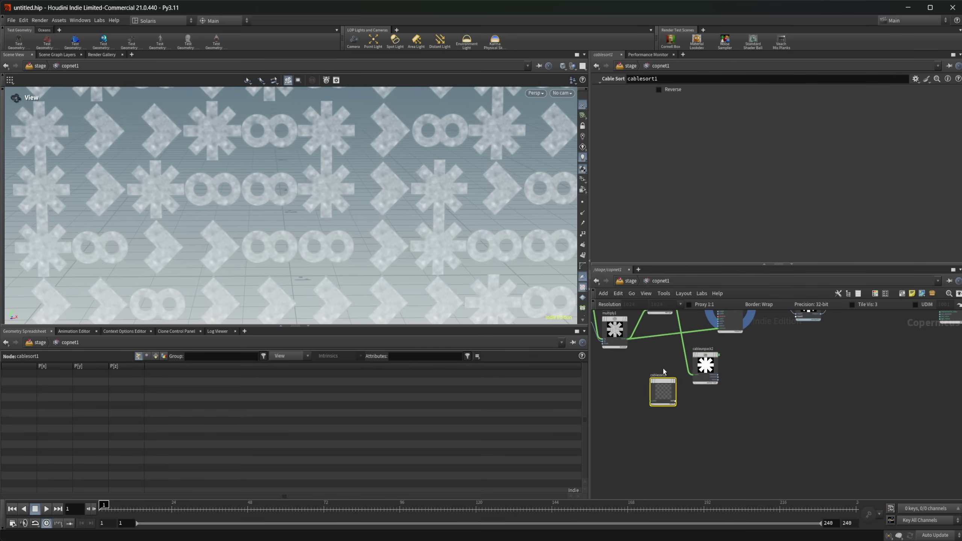
Duplicate the Cable Rename, keeping its Cable Pack input, and place the copy to the left of the Cable Sort.
middle_drag(663, 369, 710, 431)
scroll(717, 393, up, 2)
middle_drag(690, 396, 787, 414)
drag(816, 385, 762, 474)
key(Escape)
middle_drag(736, 356, 735, 436)
alt+drag(736, 357, 732, 406)
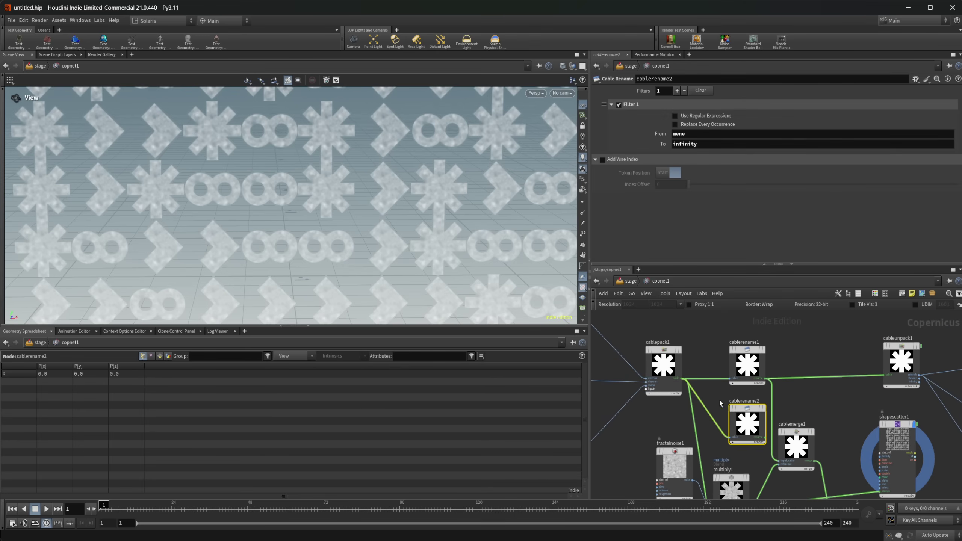
middle_drag(720, 422, 735, 311)
drag(755, 321, 750, 468)
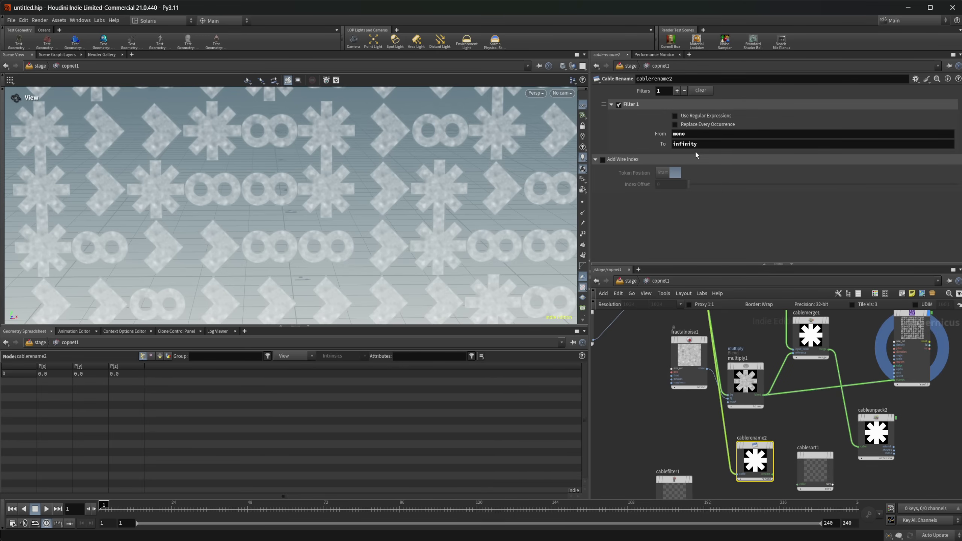
Set the duplicated Cable Rename's filter to rename chevron to uv.
mouse_move(650, 337)
middle_down()
mouse_move(665, 434)
mouse_move(653, 428)
mouse_move(648, 322)
middle_up()
click(695, 355)
middle_drag(699, 468, 690, 394)
click(758, 360)
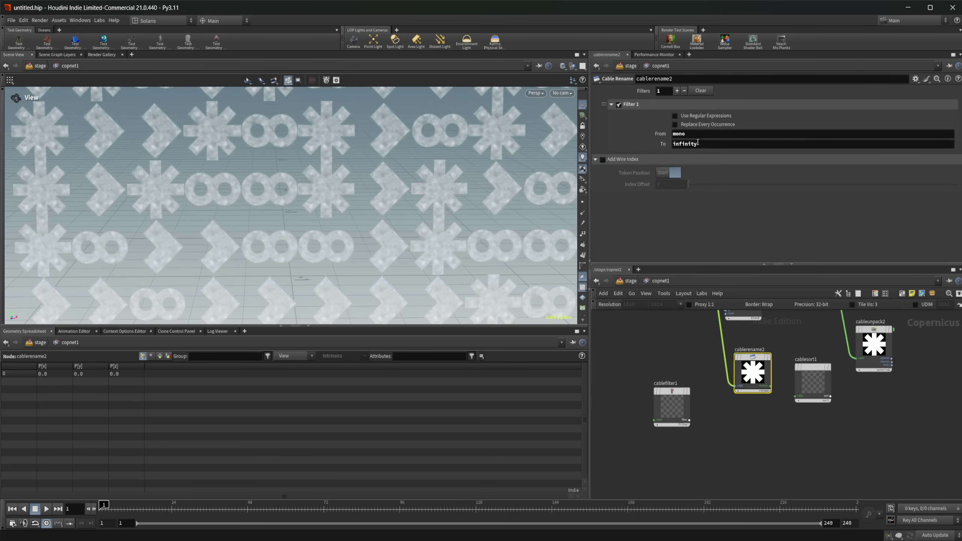
drag(696, 134, 644, 129)
text(chevo)
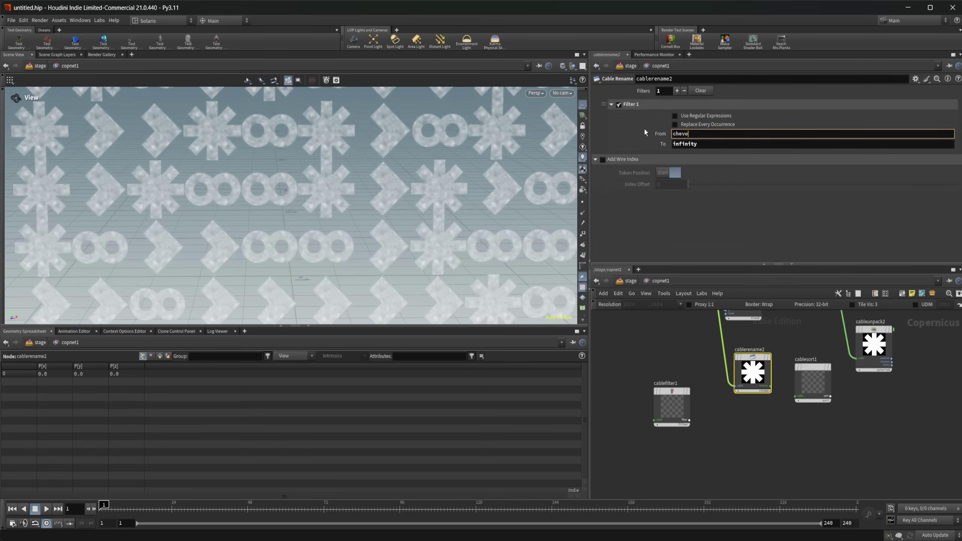
text(ron)
key(Return)
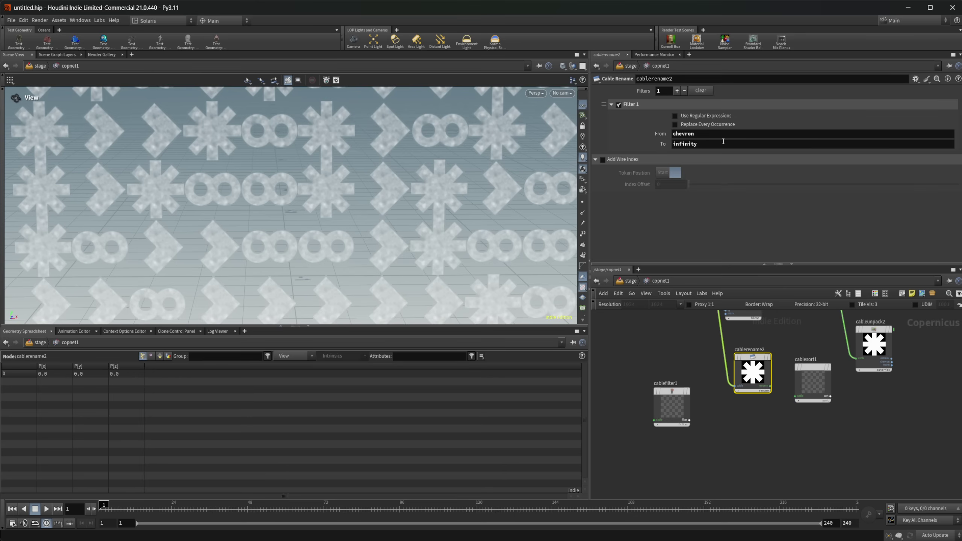
click(698, 144)
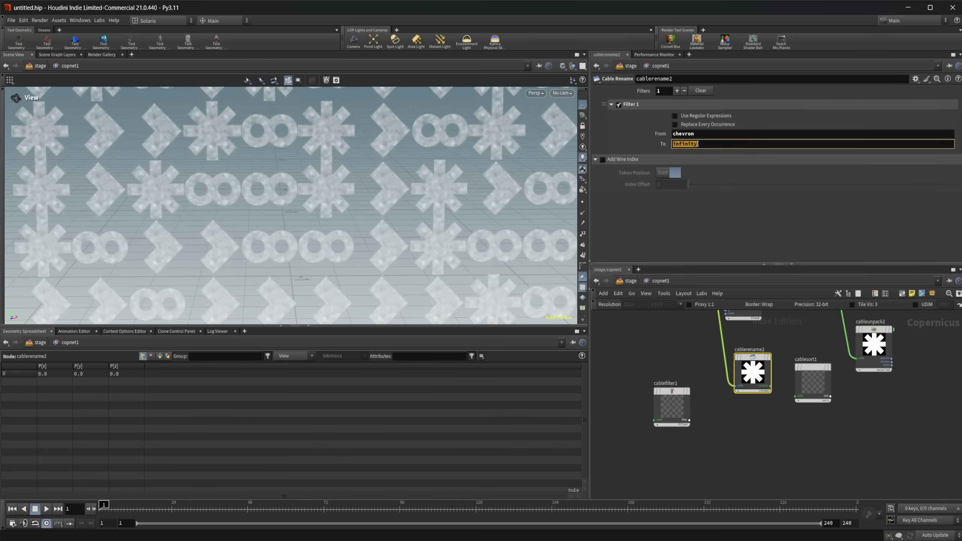
text(uv)
key(Return)
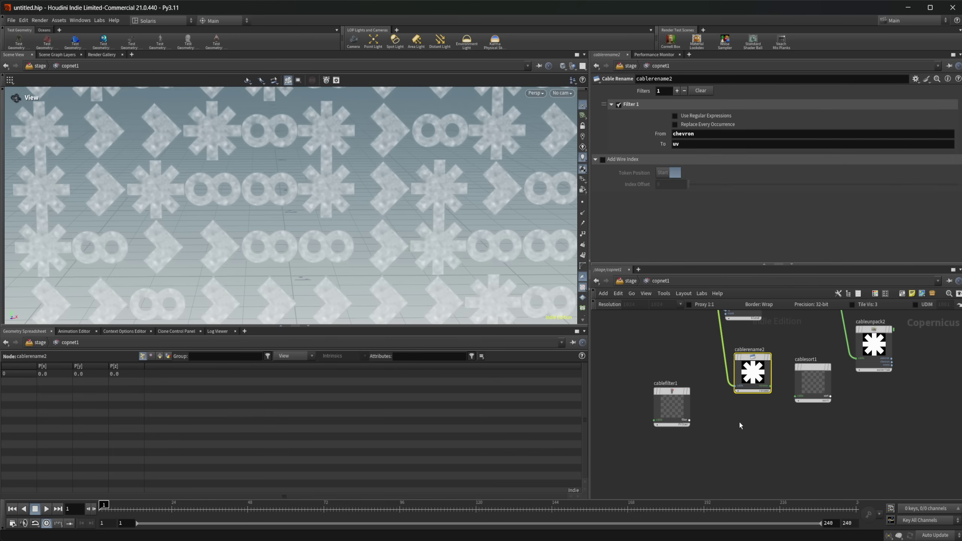
Connect the duplicated Cable Rename's output to the Cable Sort and line the two nodes up side by side.
scroll(762, 414, up, 3)
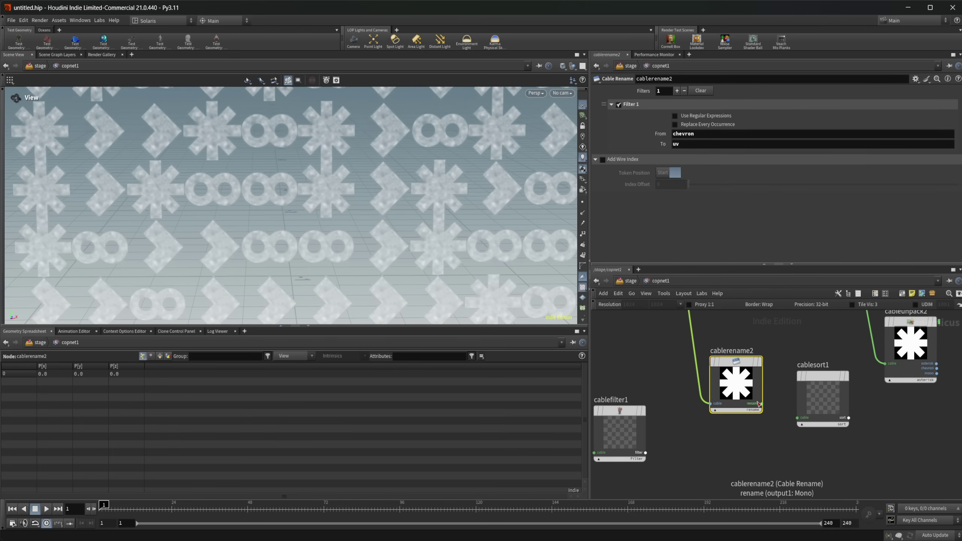
drag(758, 403, 796, 416)
drag(738, 370, 744, 405)
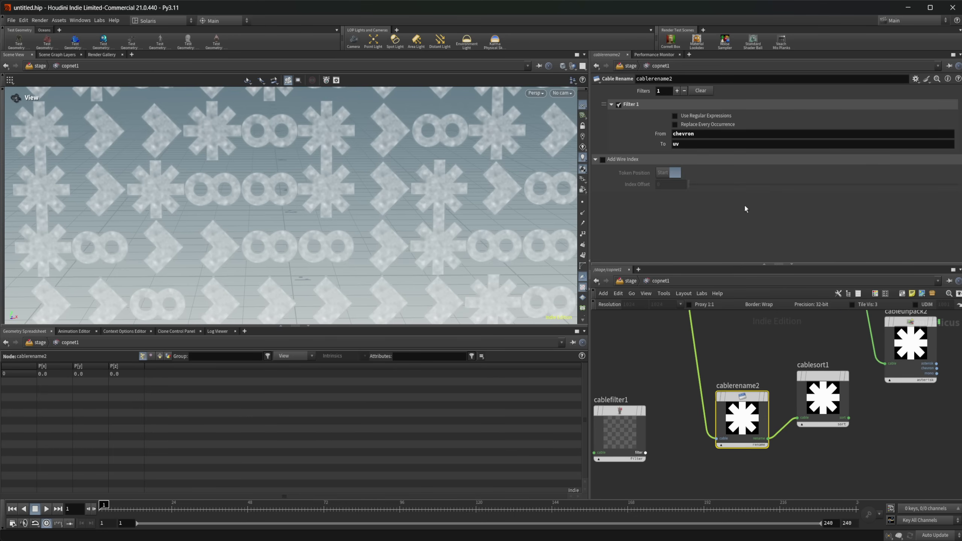
drag(818, 396, 816, 432)
Add a Cable Unpack after the Cable Sort, connect the sorted cable to it and load its fields from the input.
middle_drag(862, 424, 804, 414)
key(Tab)
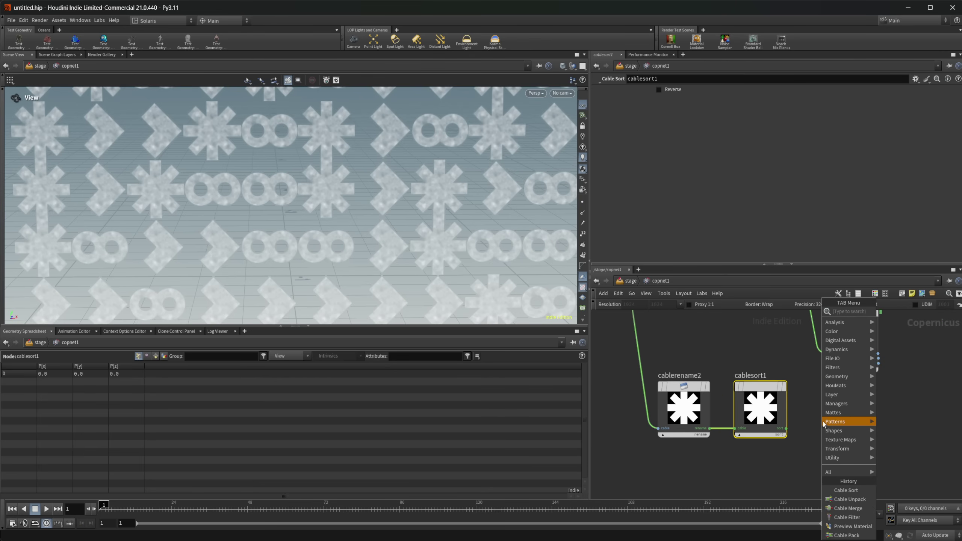
text(cableun)
key(Return)
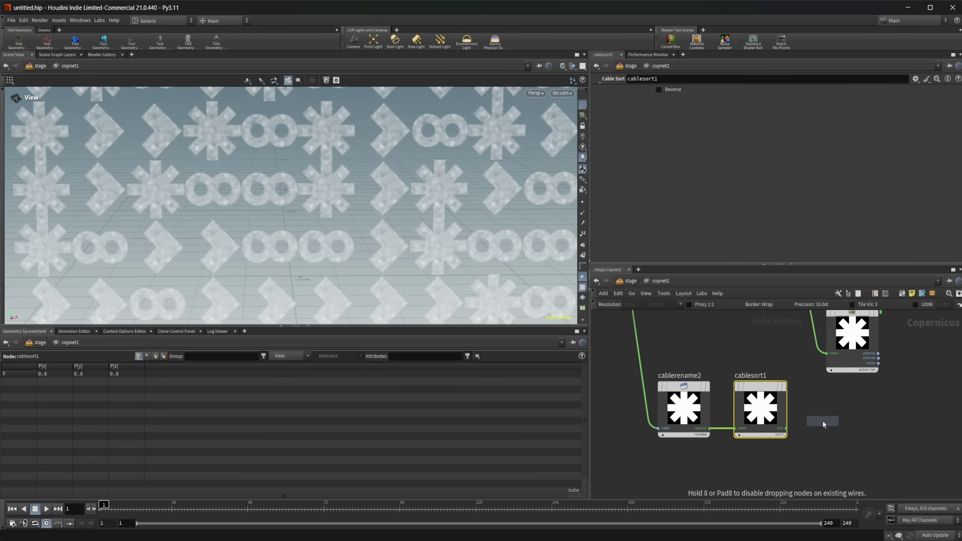
click(823, 422)
drag(822, 449, 846, 438)
drag(787, 433, 835, 440)
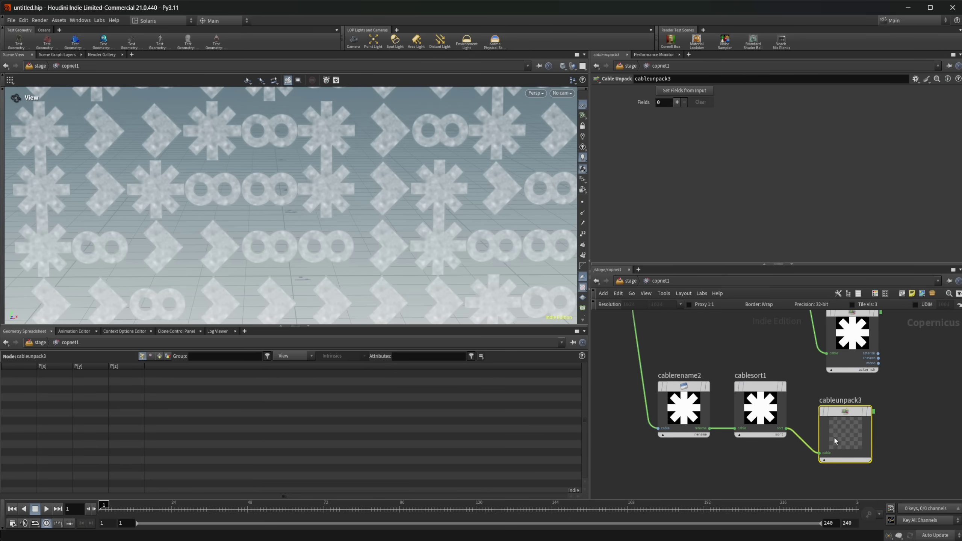
click(700, 92)
key(f)
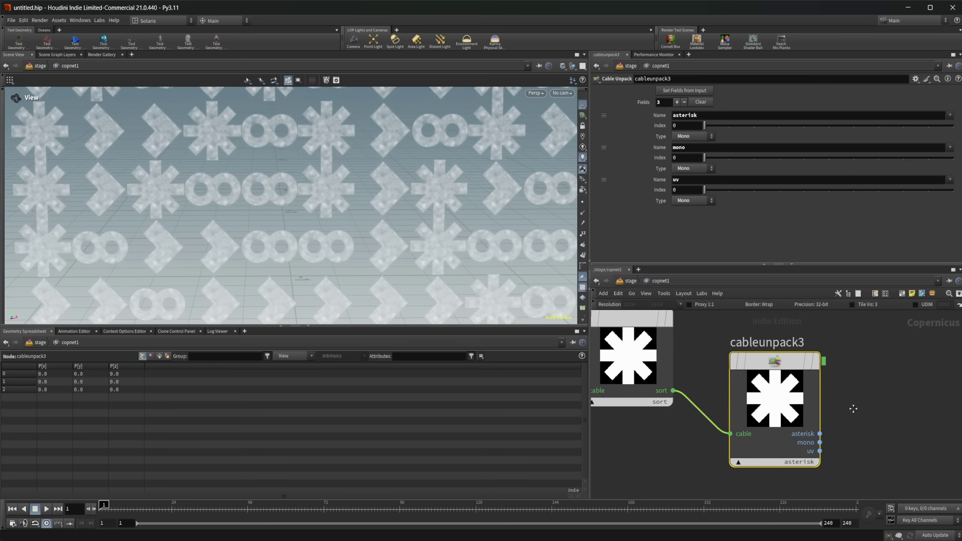
middle_drag(797, 453, 839, 419)
Duplicate the Cable Unpack connected to the Cable Sort, place the copy below it and clear the copy's fields.
alt+drag(789, 346, 756, 433)
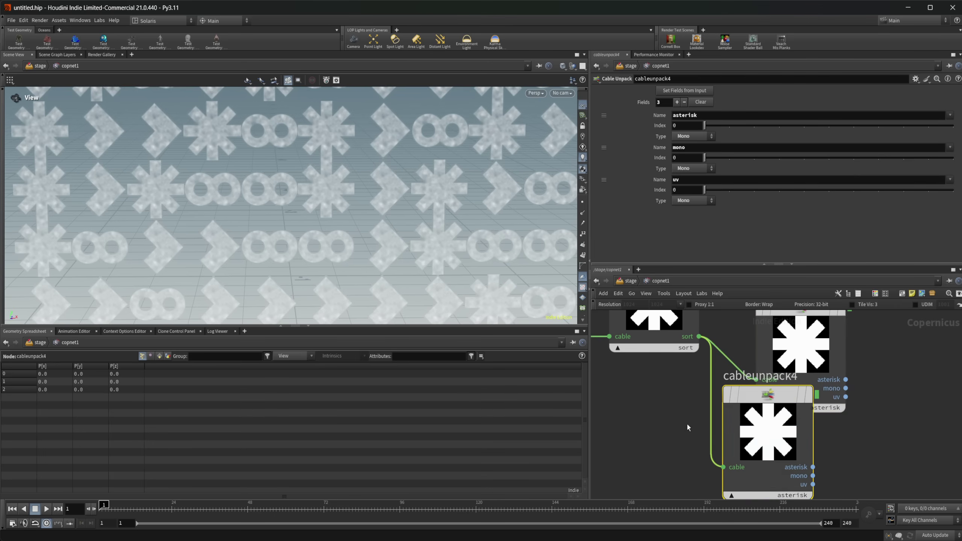
middle_drag(722, 421, 788, 385)
drag(788, 383, 786, 445)
click(700, 102)
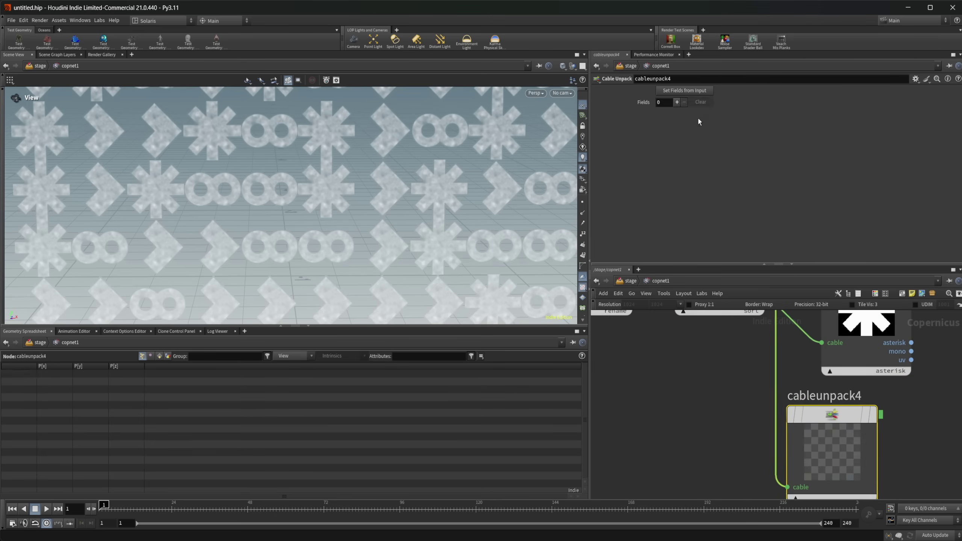
Connect the duplicate Cable Unpack directly to the Cable Rename's output, bypassing the sort, and load its fields from the input.
scroll(701, 372, down, 3)
middle_drag(701, 372, 706, 373)
mouse_move(679, 410)
middle_down()
mouse_move(706, 474)
mouse_move(683, 400)
middle_up()
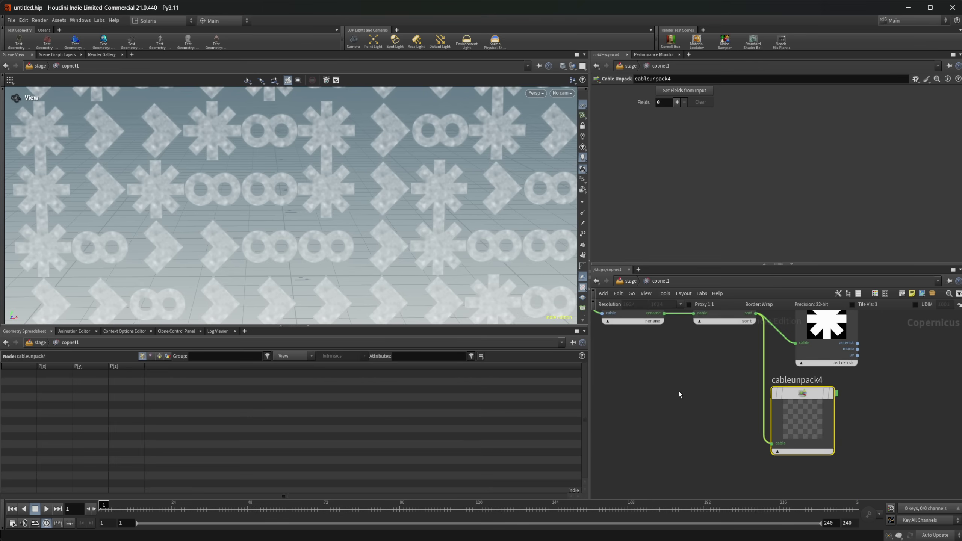
drag(664, 313, 772, 443)
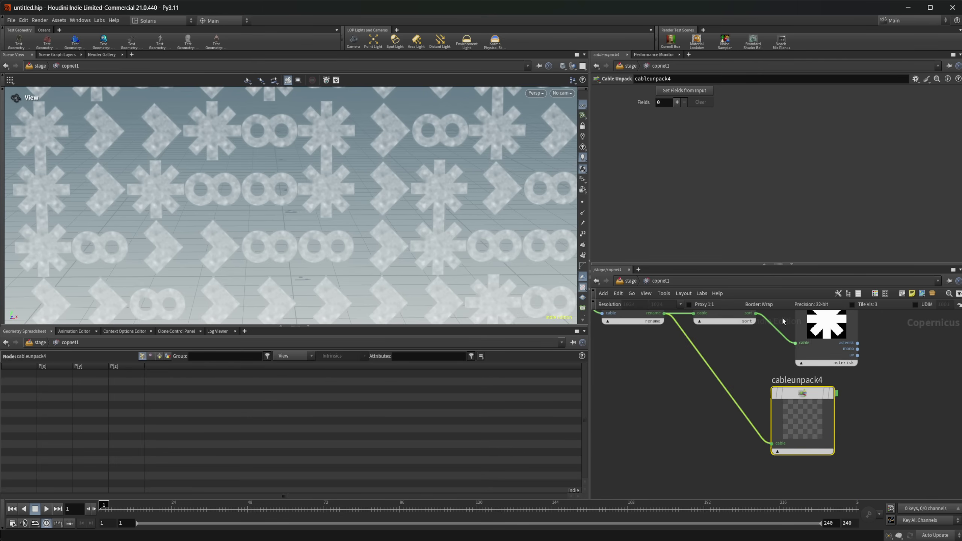
click(688, 91)
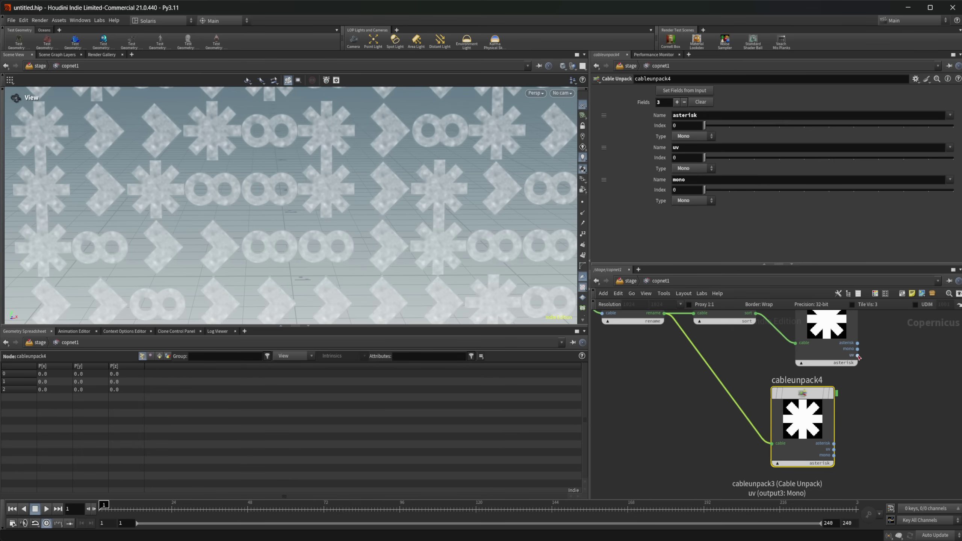
Align the unsorted Cable Unpack beneath the sorted one, compare their field order and select the Cable Sort.
drag(799, 417, 826, 420)
scroll(738, 380, down, 3)
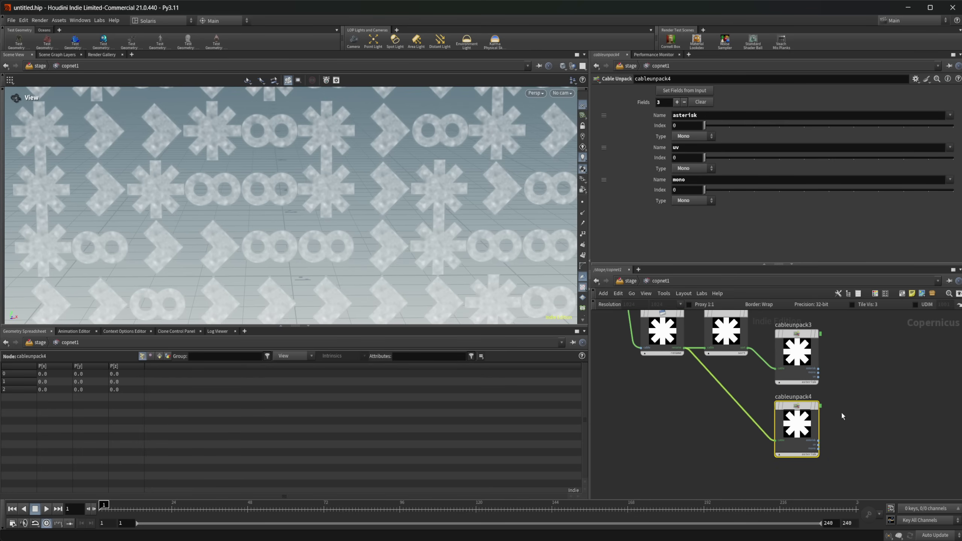
scroll(856, 451, up, 2)
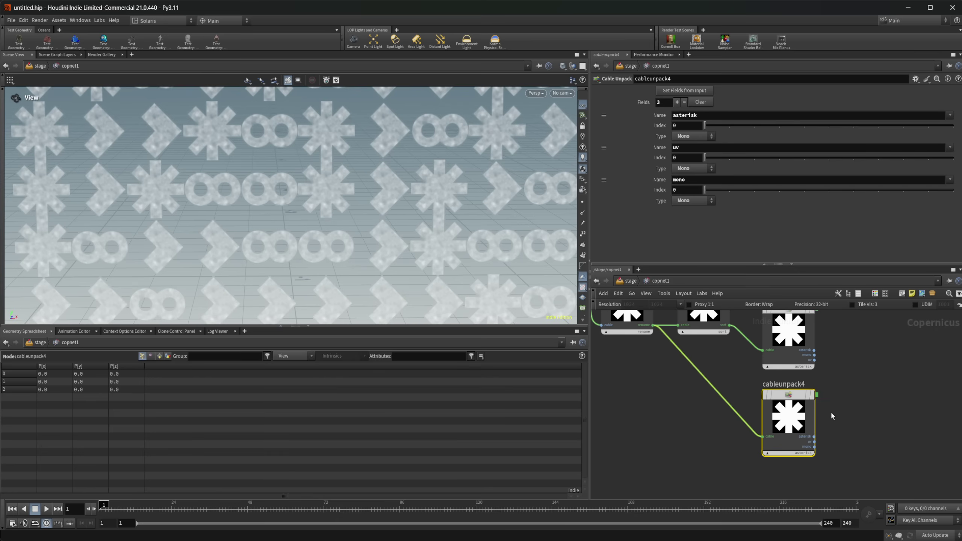
middle_drag(813, 381, 828, 444)
click(718, 358)
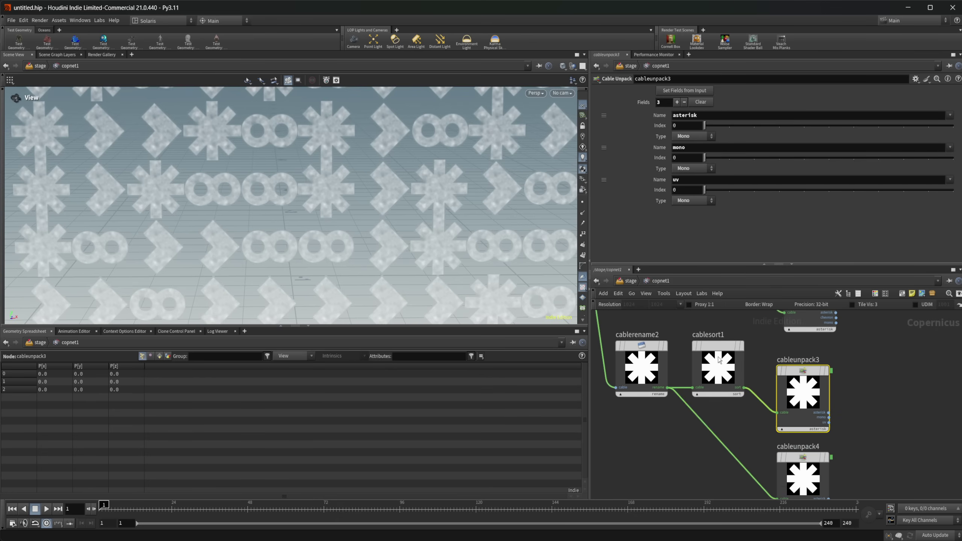
Add a Cable Split node in the empty space below the duplicated Cable Rename.
middle_drag(657, 474, 689, 423)
key(Tab)
text(cable)
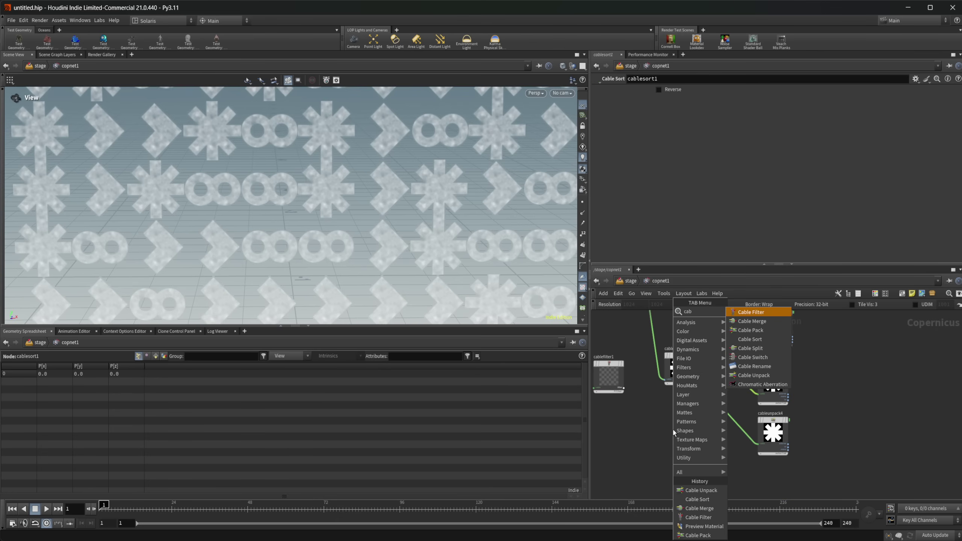
key(Down)
key(Down)
key(Down)
key(Down)
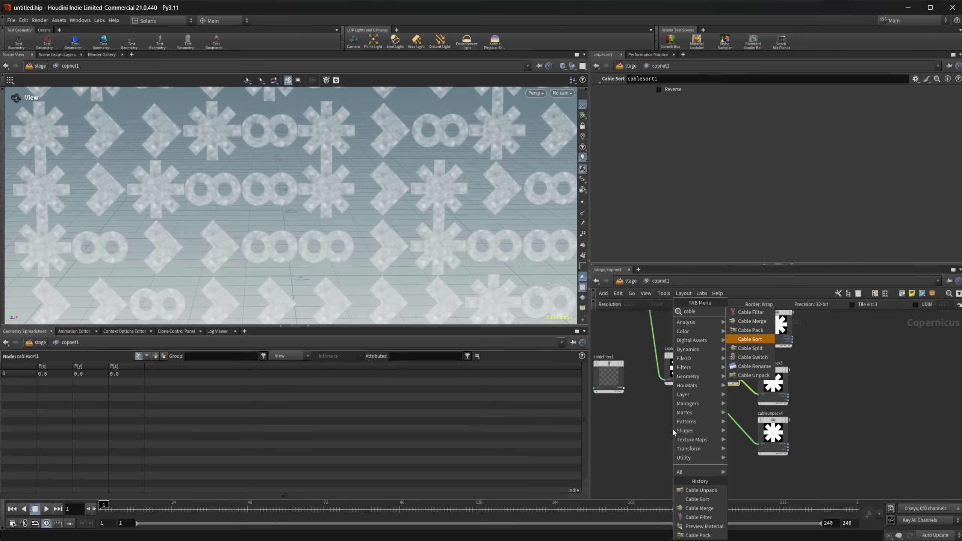
key(Return)
click(672, 428)
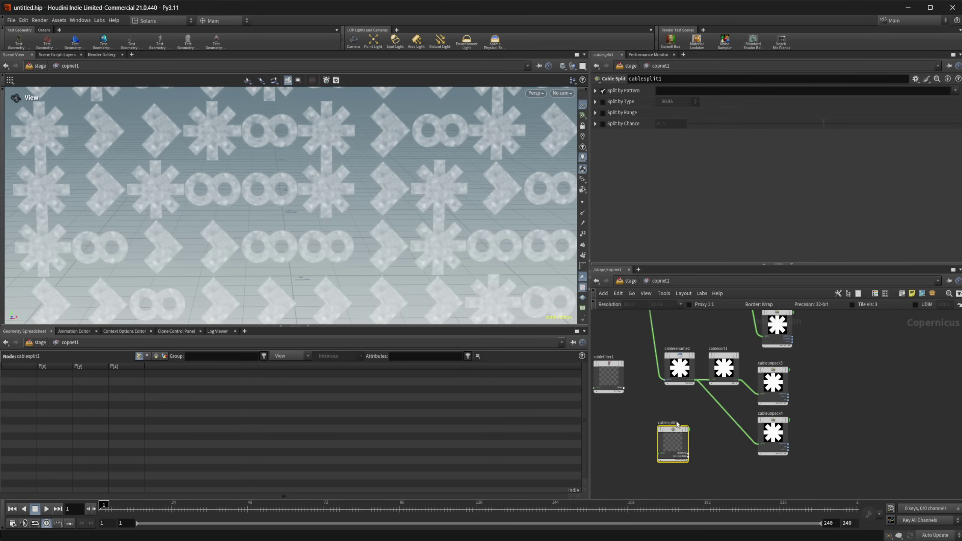
Connect the Cable Pack's output cable to the Cable Split's cable input.
scroll(667, 436, up, 5)
scroll(698, 419, down, 6)
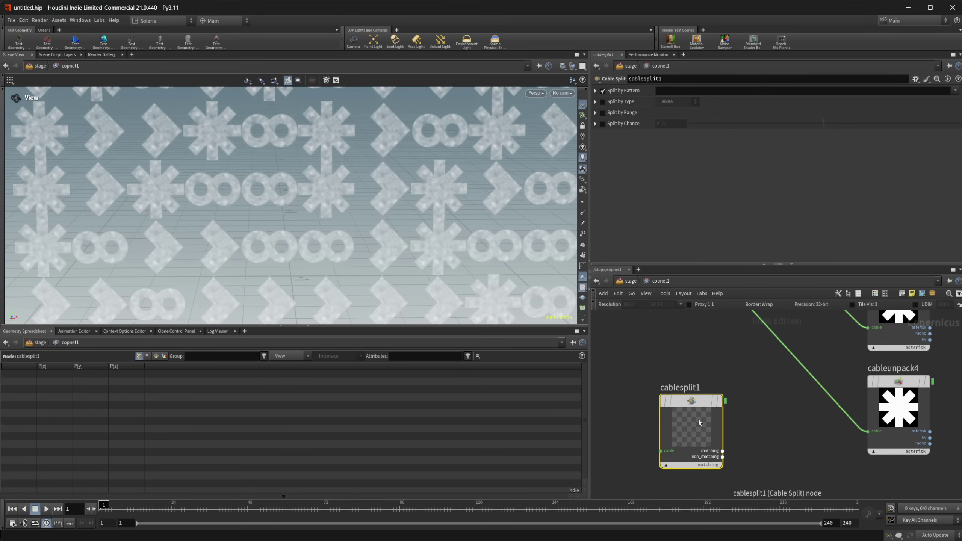
scroll(678, 375, down, 4)
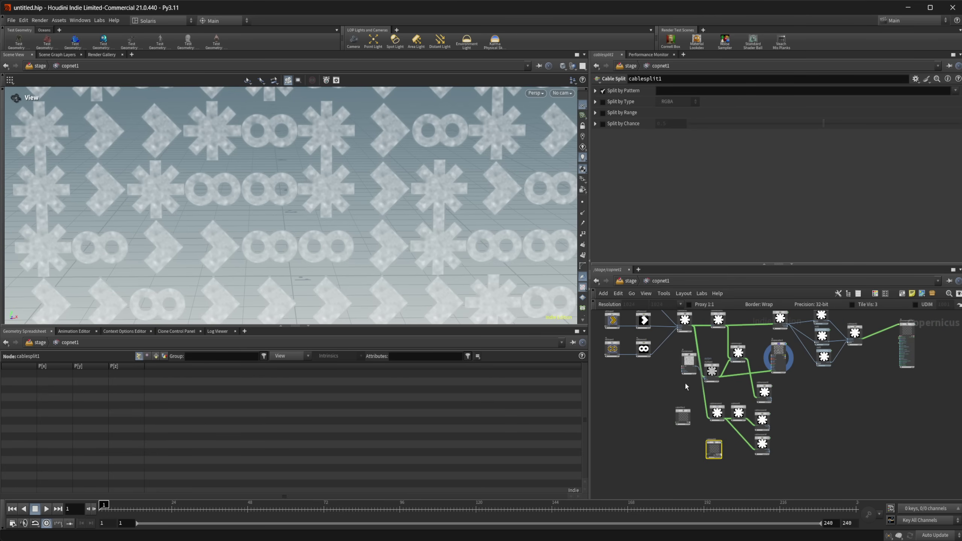
click(692, 326)
click(705, 454)
scroll(707, 455, up, 5)
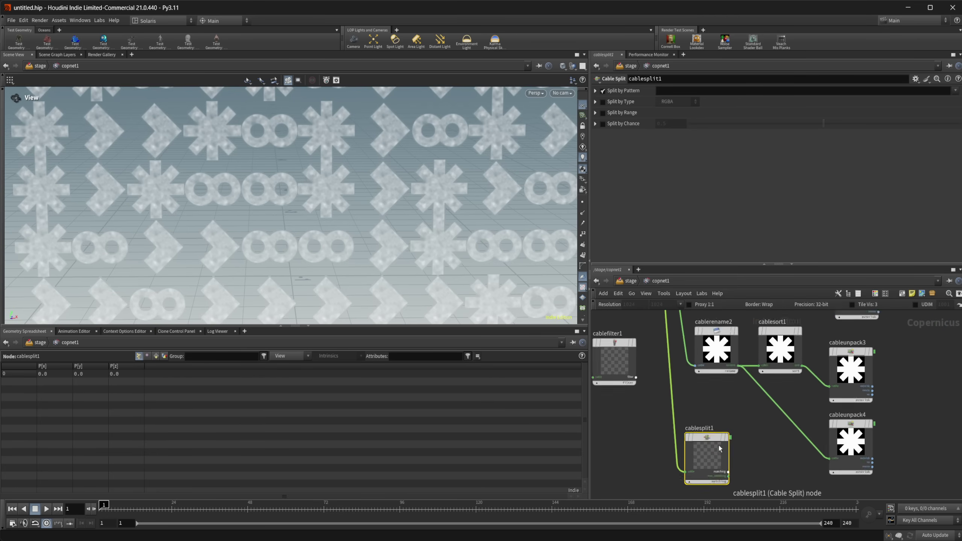
Expand the Cable Split's pattern, type, range and chance sections to examine the available splitting options.
click(596, 92)
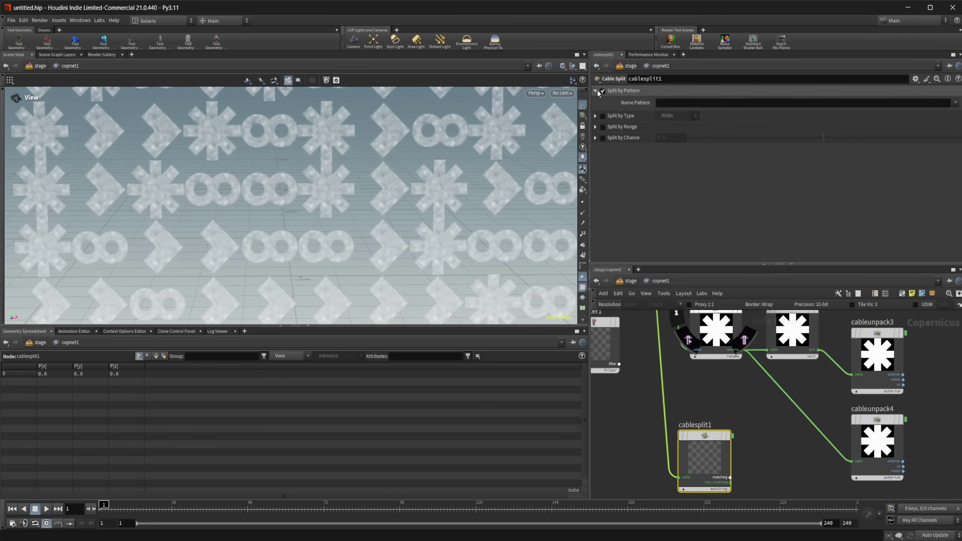
click(603, 117)
click(603, 116)
click(595, 127)
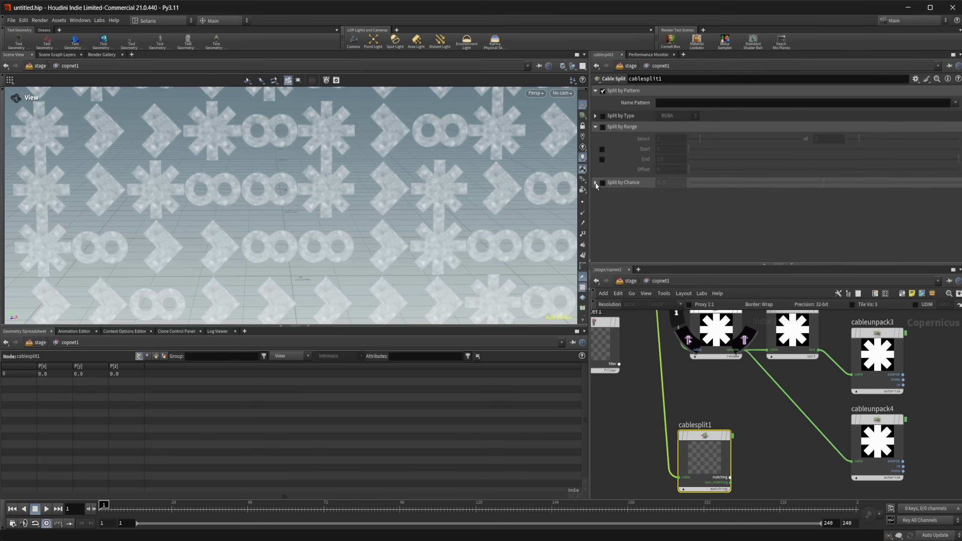
click(640, 182)
click(623, 116)
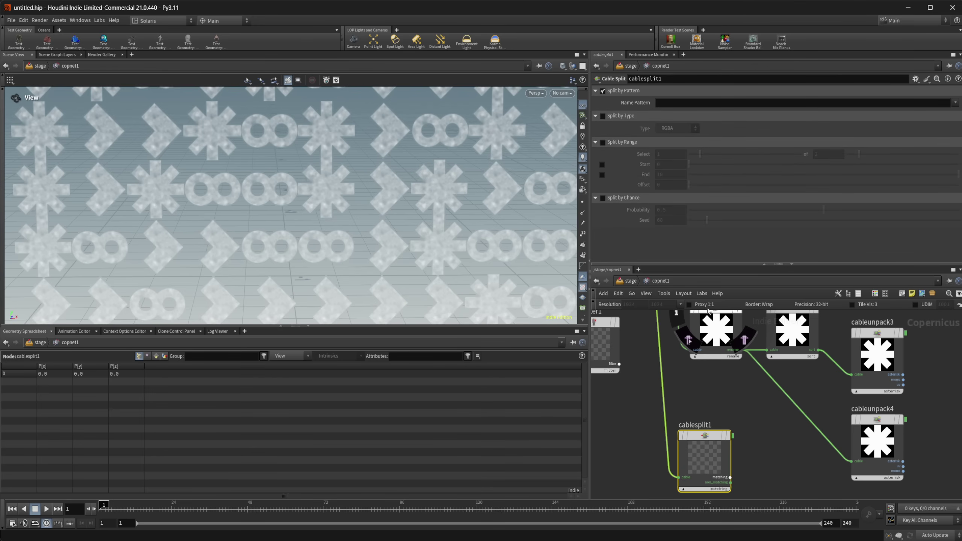
Add a Cable Switch node and place it in the empty space beneath the lower unsorted Cable Unpack.
scroll(719, 408, down, 3)
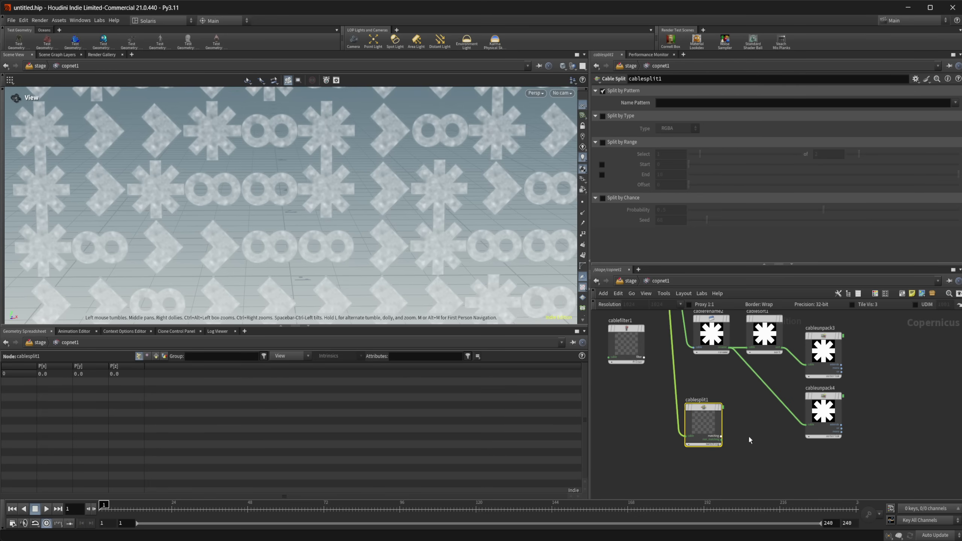
middle_drag(736, 435, 723, 428)
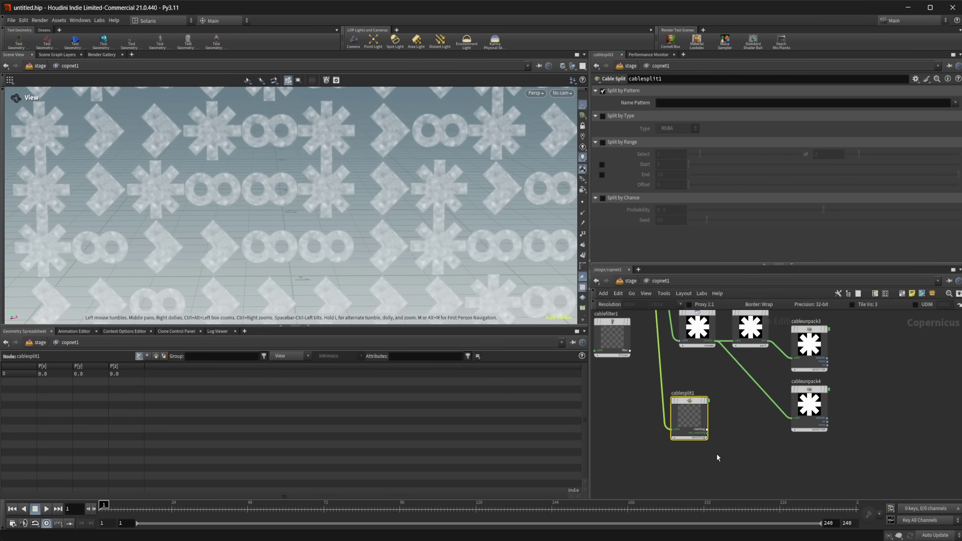
key(Tab)
text(c)
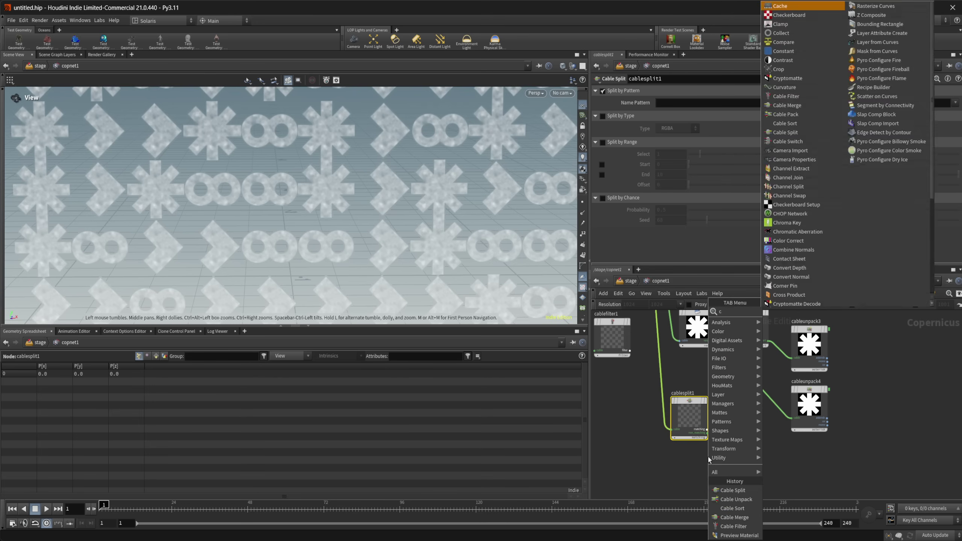
text(able)
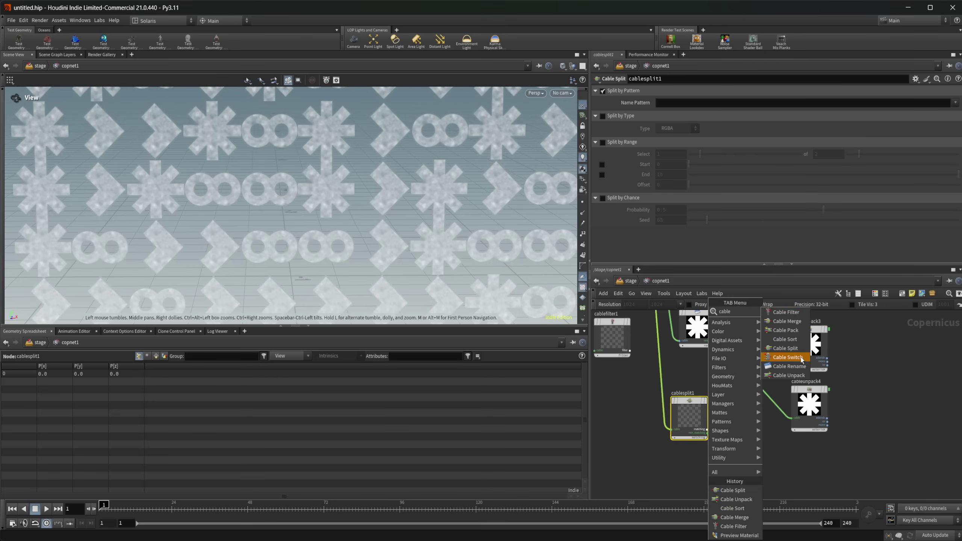
click(788, 357)
click(706, 457)
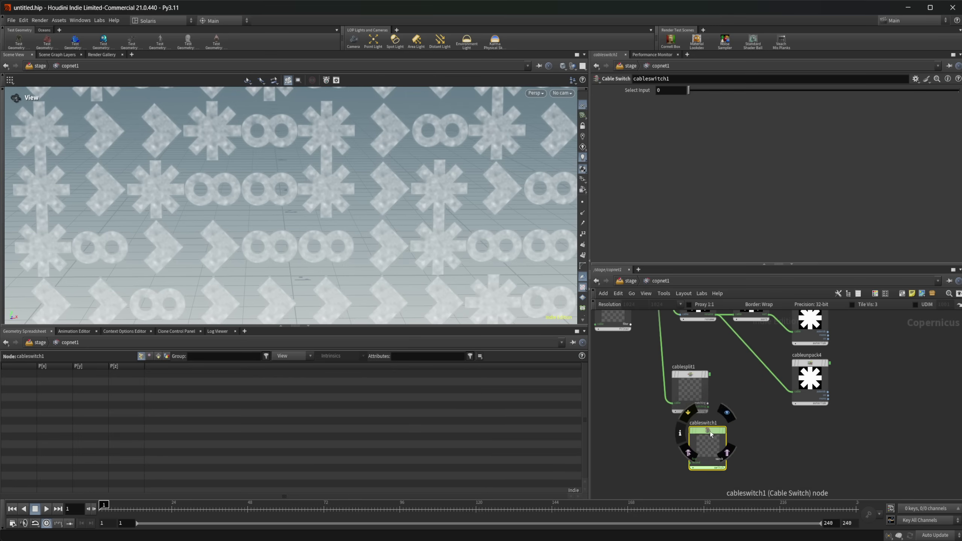
drag(714, 436, 806, 430)
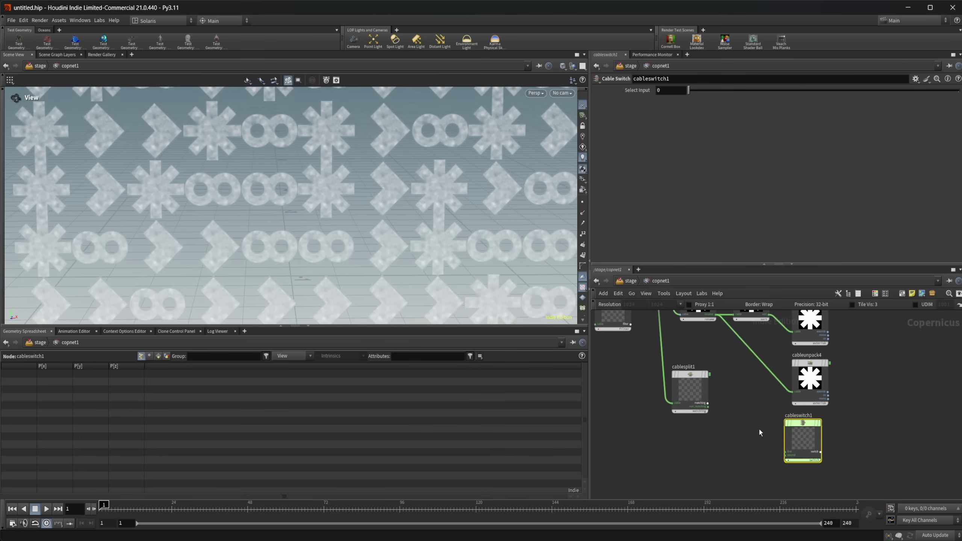
scroll(759, 430, up, 3)
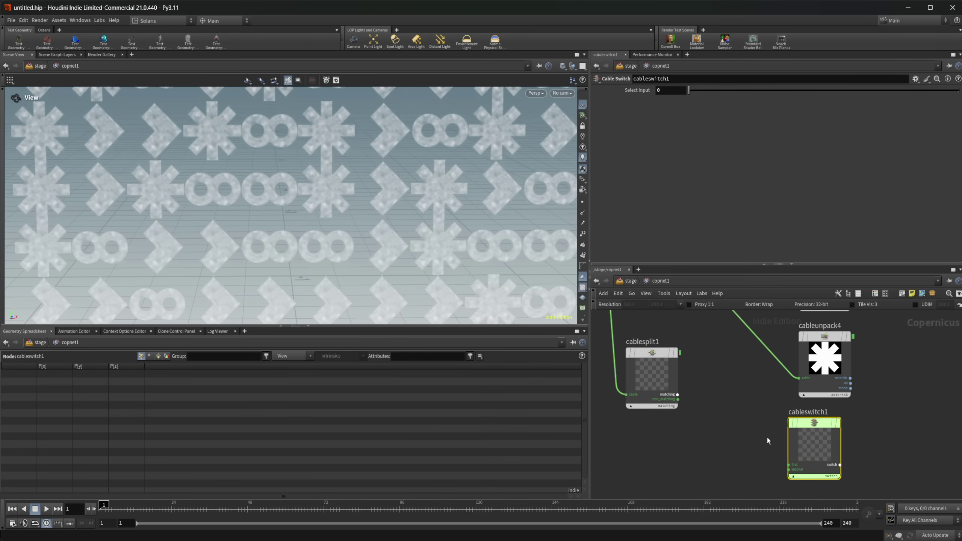
scroll(767, 436, up, 1)
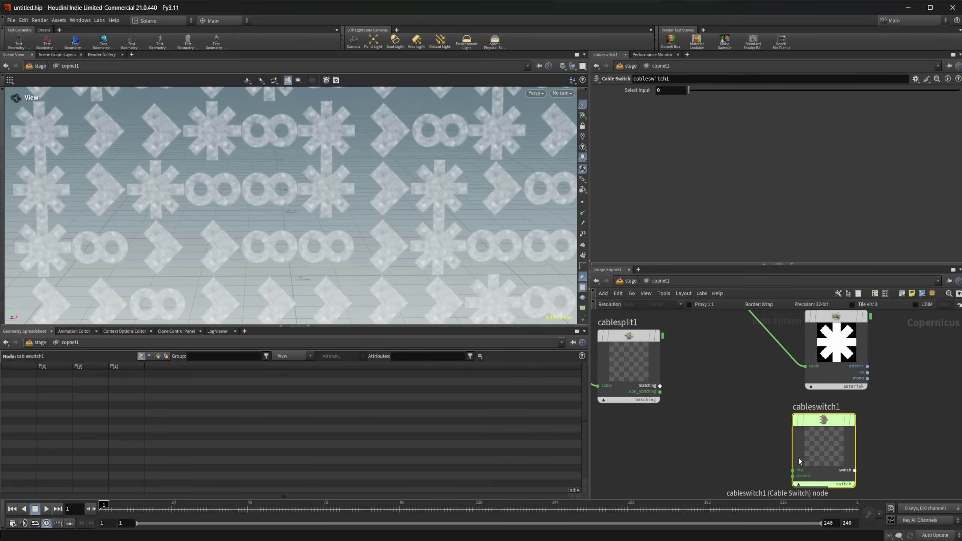
drag(824, 460, 785, 458)
Read the Cable Switch help page for how Select Input works, and close it.
click(958, 79)
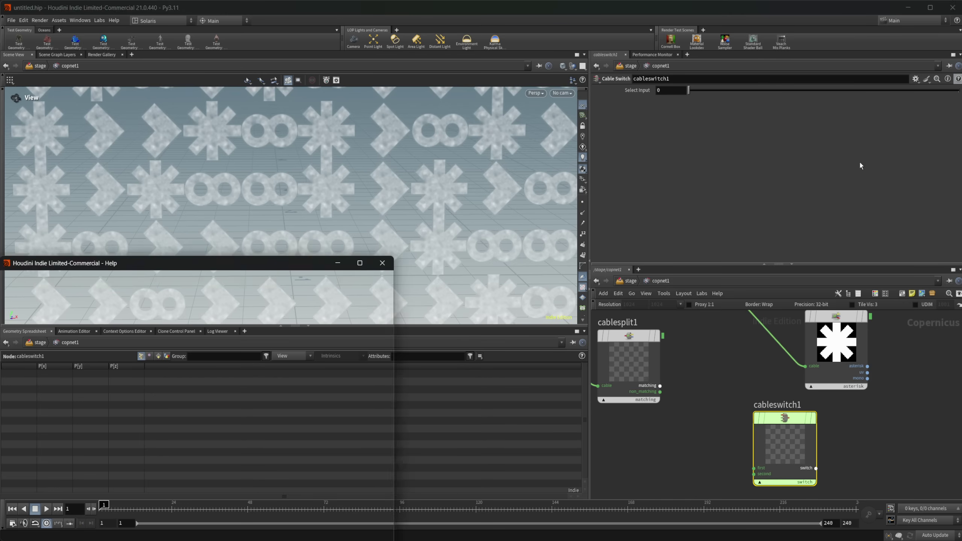
drag(193, 269, 377, 157)
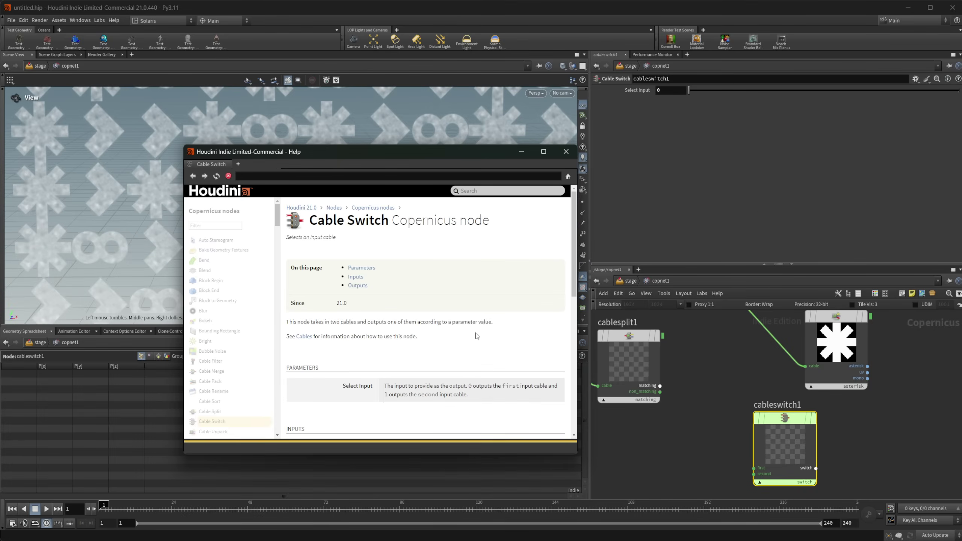
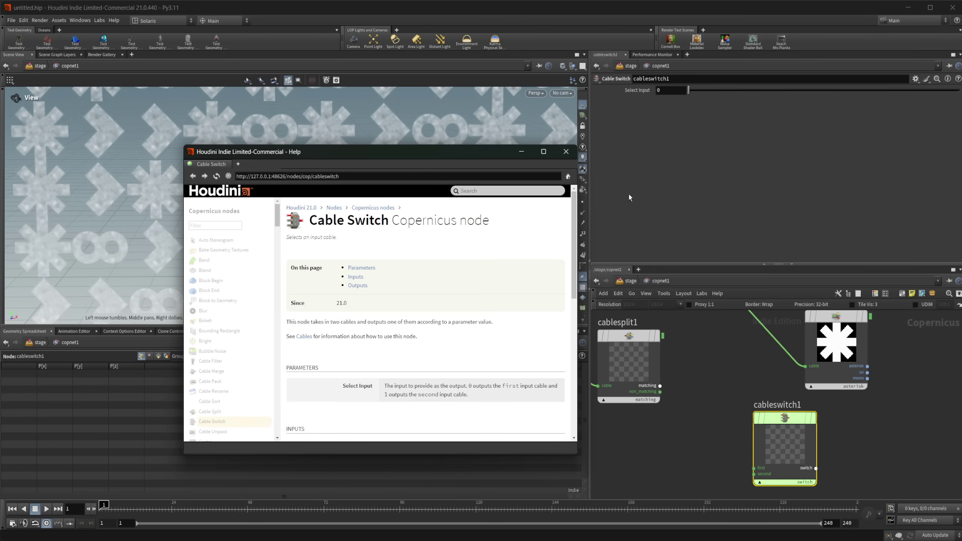
click(571, 155)
Duplicate the three SDF Shape and SDF to Mono pairs into the empty space below the originals.
scroll(708, 379, down, 5)
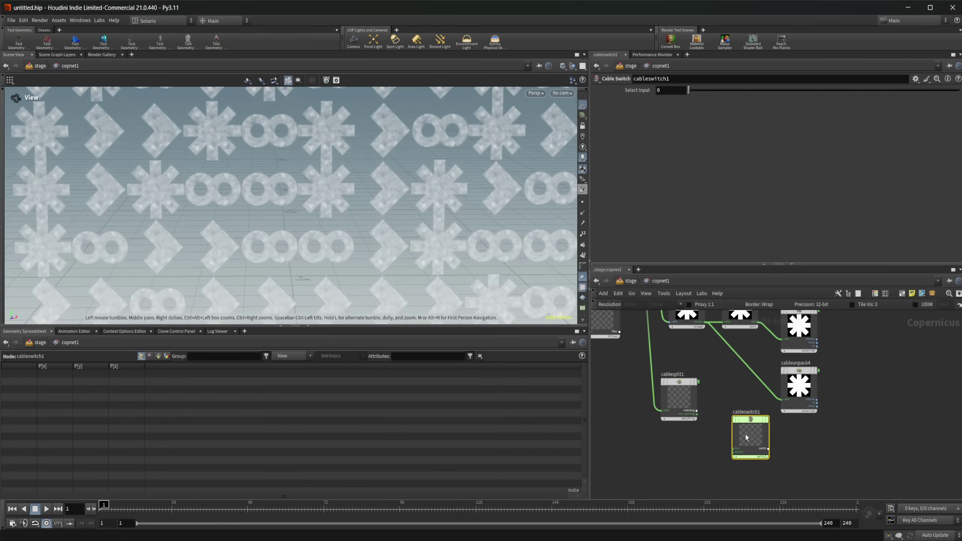
scroll(701, 373, down, 6)
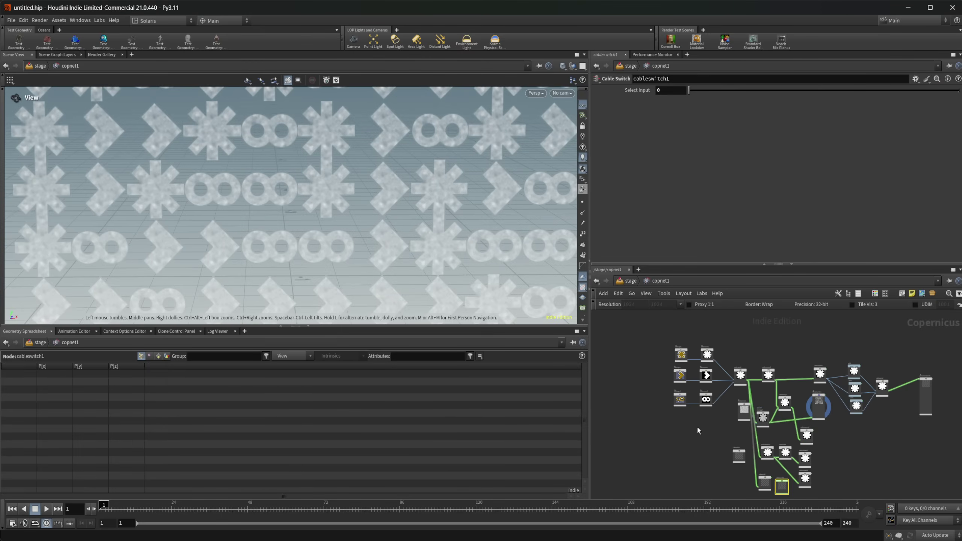
drag(689, 372, 707, 448)
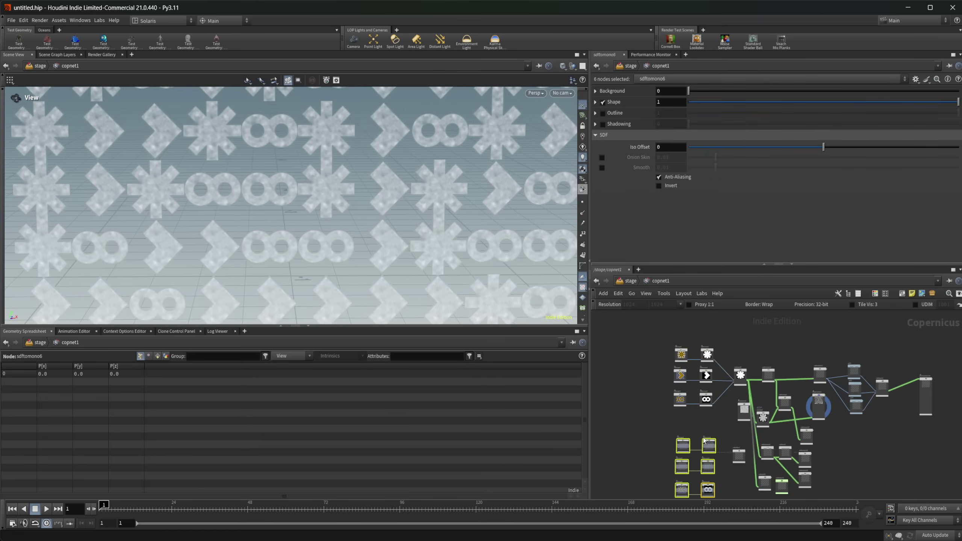
Change the first duplicated SDF Shape to a Check marker and the second to a Compound Archway.
middle_drag(701, 417, 685, 382)
scroll(666, 407, up, 6)
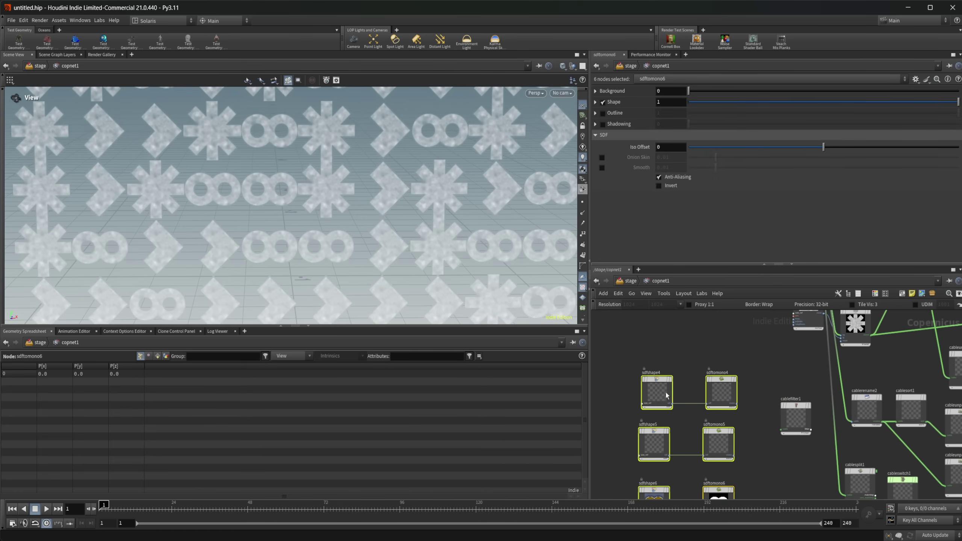
click(665, 395)
click(676, 115)
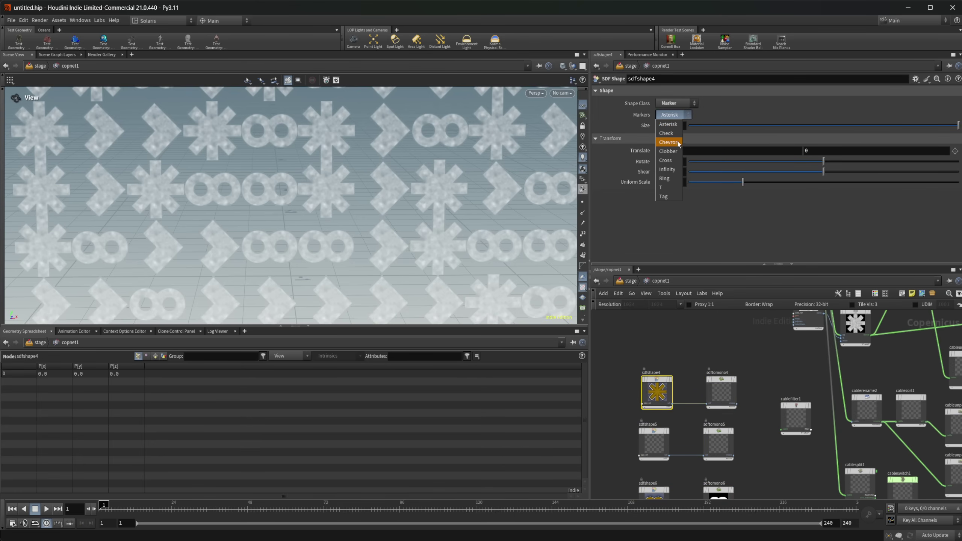
click(677, 134)
middle_drag(702, 366, 694, 297)
click(648, 374)
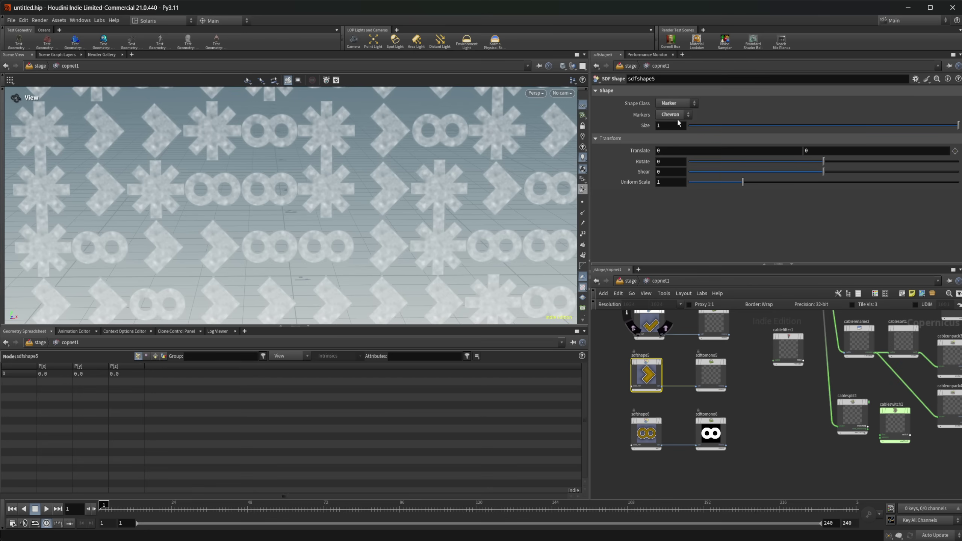
click(676, 103)
click(675, 117)
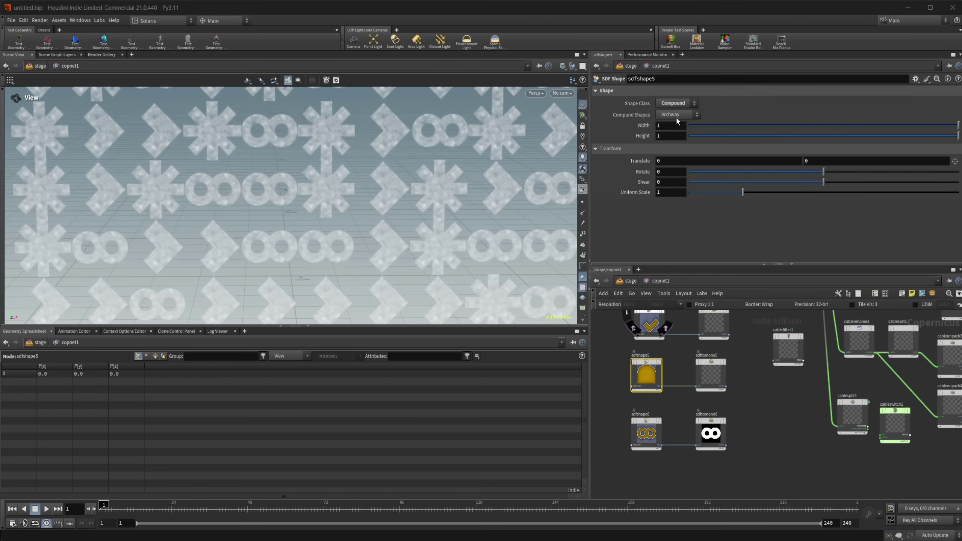
Change the third duplicated SDF Shape to the Compound class with the Horseshoe shape.
click(646, 433)
click(676, 103)
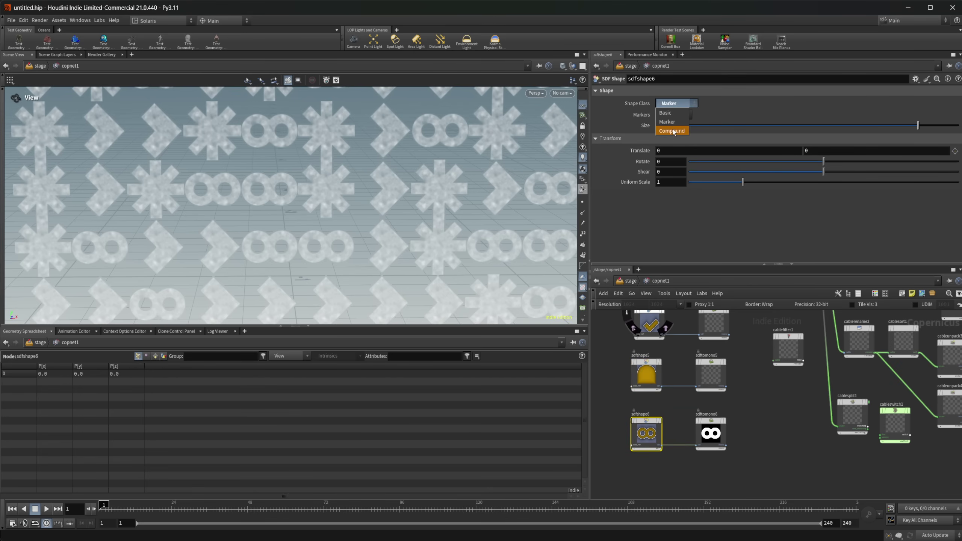
click(673, 131)
click(676, 114)
click(673, 204)
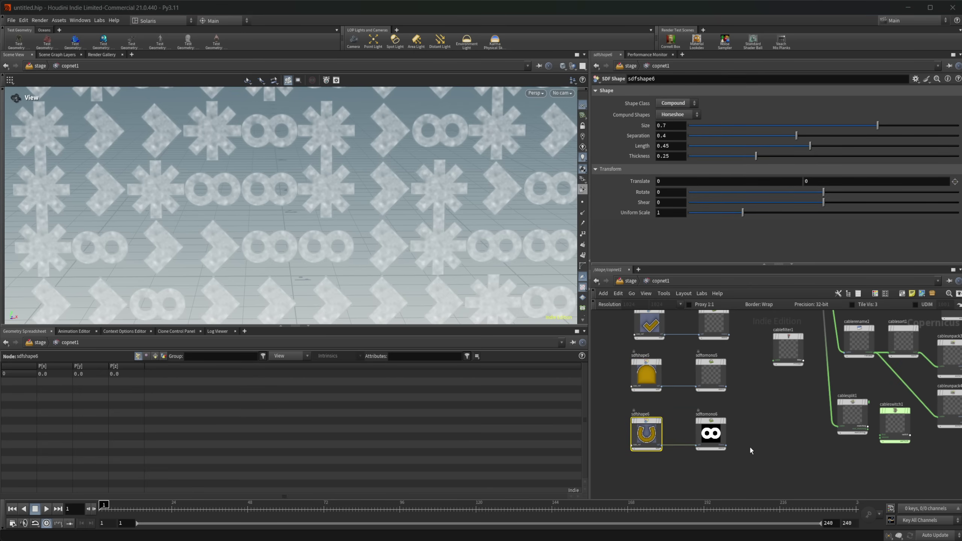
Add a new Cable Pack node beside the duplicated SDF to Mono nodes.
scroll(750, 448, down, 1)
middle_drag(749, 447, 723, 439)
scroll(734, 400, up, 2)
key(Tab)
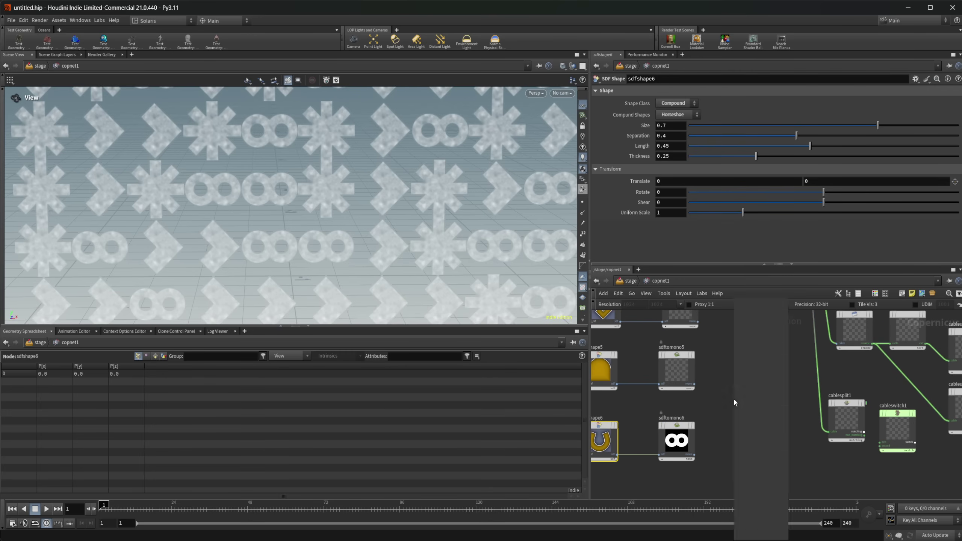
text(cabl pa)
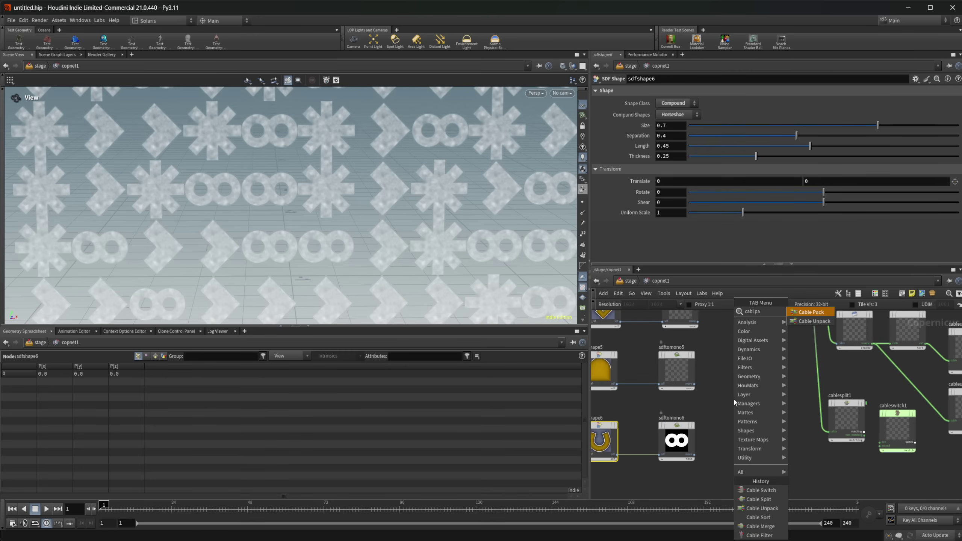
key(Return)
click(733, 400)
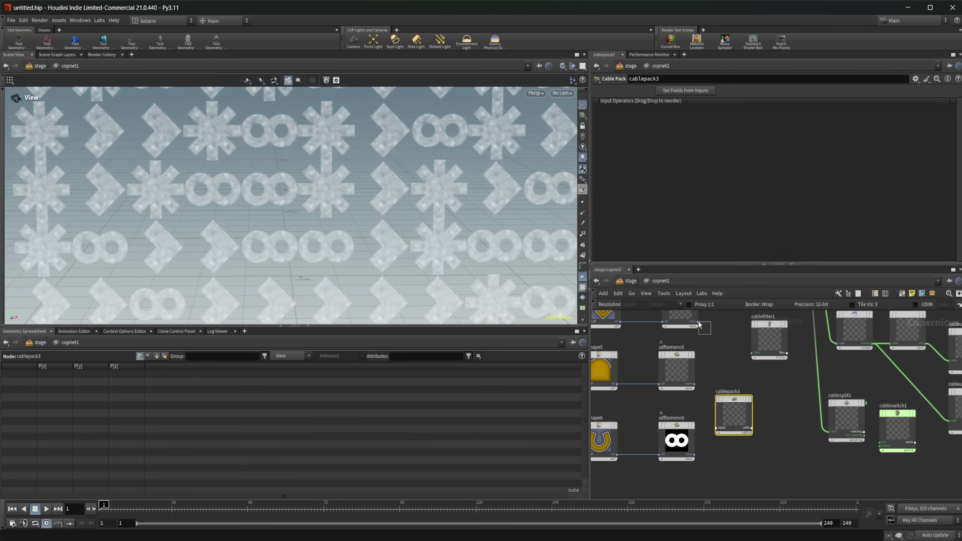
Connect all three duplicated SDF to Mono outputs to the new Cable Pack's inputs.
drag(699, 322, 677, 476)
click(694, 384)
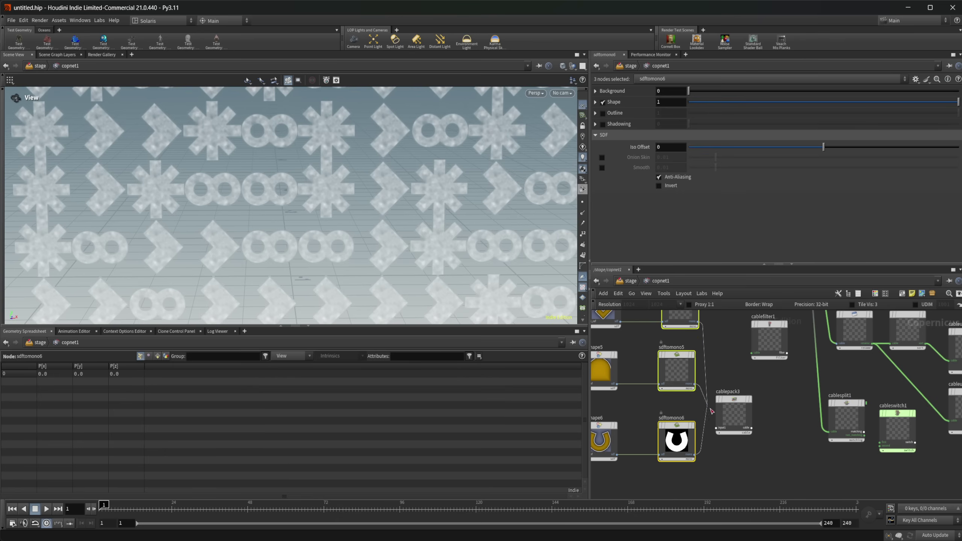
drag(712, 411, 726, 417)
click(728, 418)
Move the new Cable Pack lower in the network and place the Cable Switch just above it.
middle_drag(775, 434, 714, 411)
drag(678, 398, 729, 454)
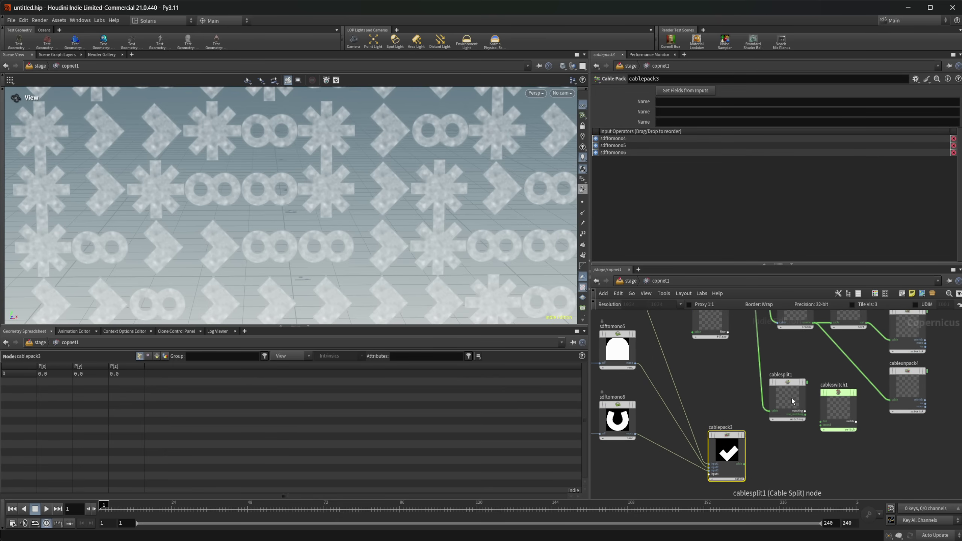
scroll(771, 358, down, 3)
middle_drag(771, 351, 746, 401)
drag(753, 439, 707, 433)
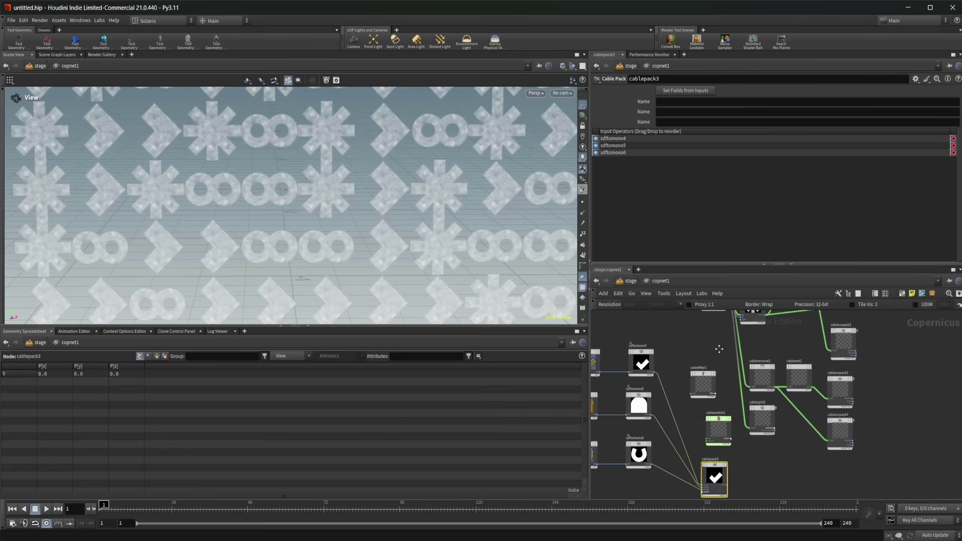
Feed the original Cable Pack into the Cable Switch's first input and the new Cable Pack into its second.
key(h)
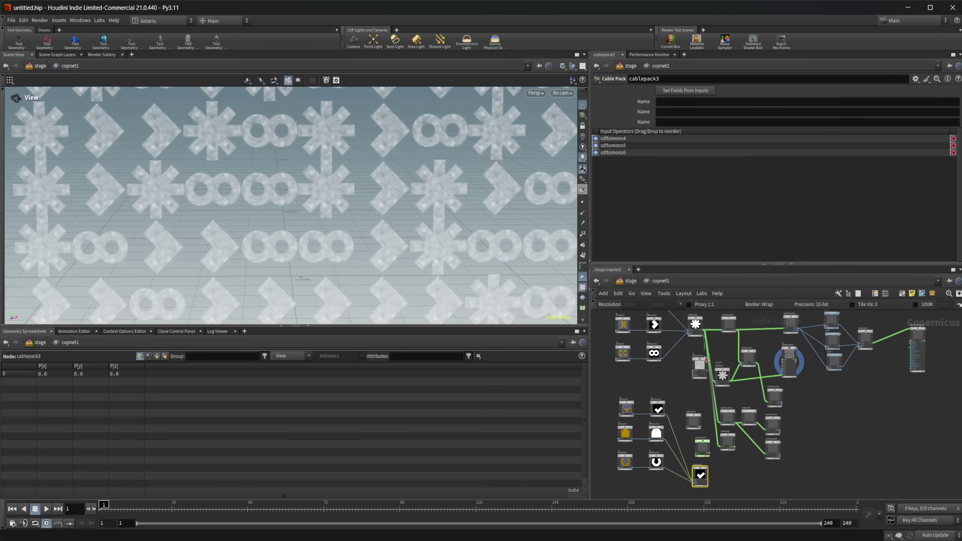
middle_drag(732, 454, 729, 381)
drag(711, 377, 739, 414)
middle_drag(705, 424, 699, 394)
drag(705, 368, 747, 367)
scroll(698, 399, up, 4)
middle_drag(783, 386, 723, 432)
Add a Scatter Shapes node in the empty space beyond the Cable Switch.
key(Tab)
mouse_move(767, 404)
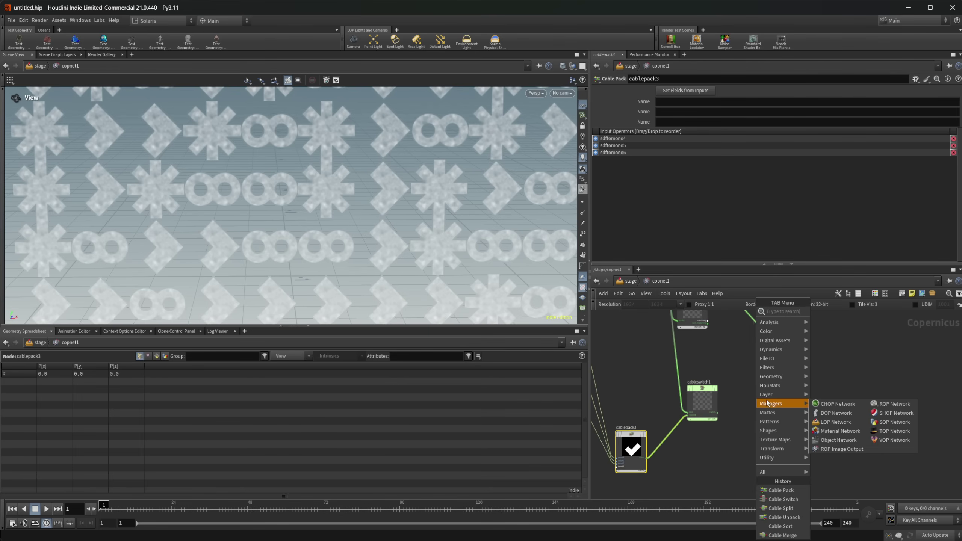
text(scatt)
key(Return)
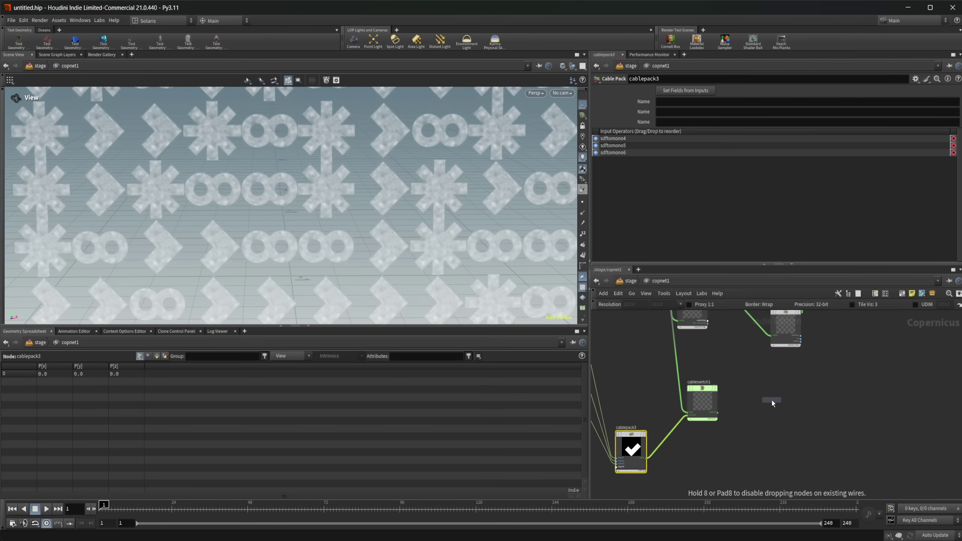
click(771, 401)
Connect the Cable Switch's output to the new Scatter Shapes node's cable input and display the scattered result.
scroll(759, 410, up, 2)
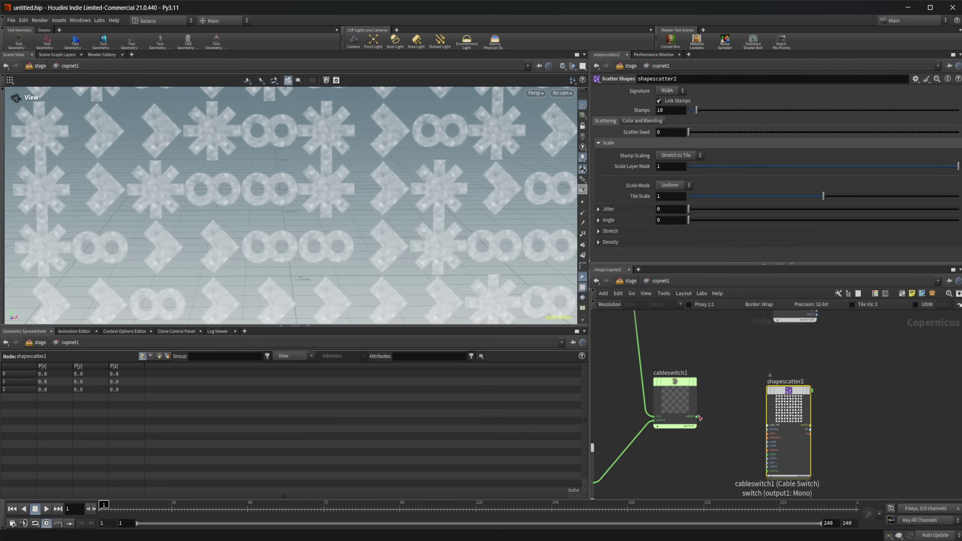
drag(696, 416, 768, 470)
double_click(787, 381)
click(787, 396)
key(r)
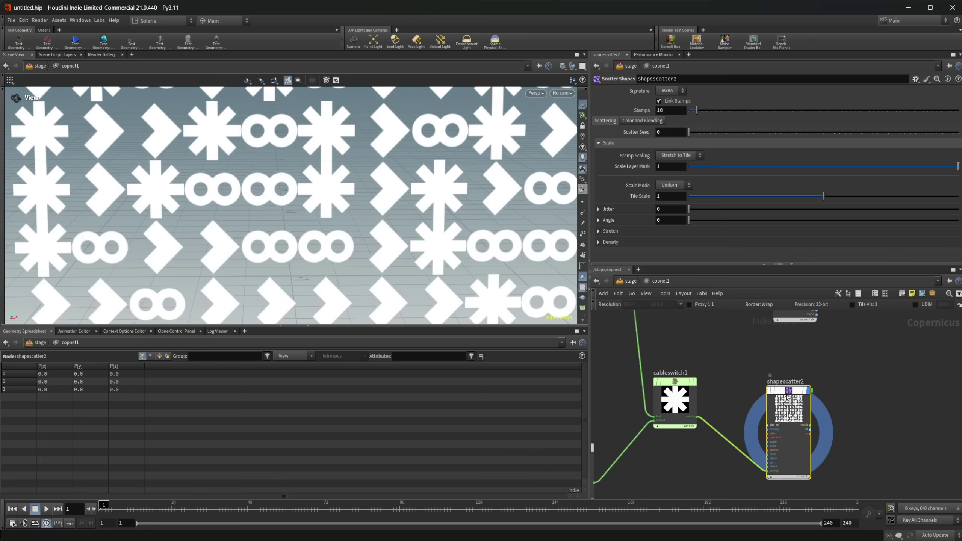
scroll(400, 182, down, 5)
middle_drag(450, 235, 434, 190)
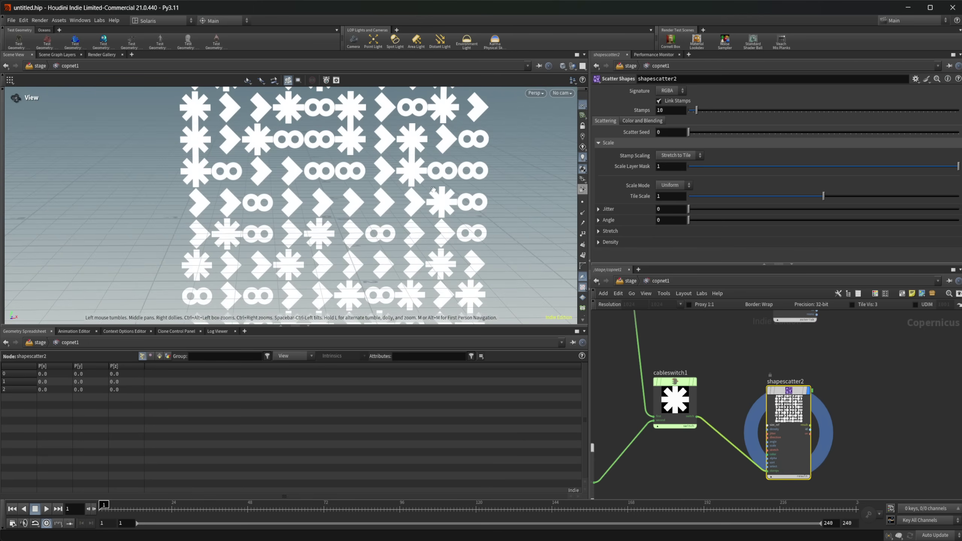
Set the Cable Switch's Select Input to 1 and move the new Scatter Shapes node slightly higher in the network.
click(684, 397)
drag(690, 92, 898, 95)
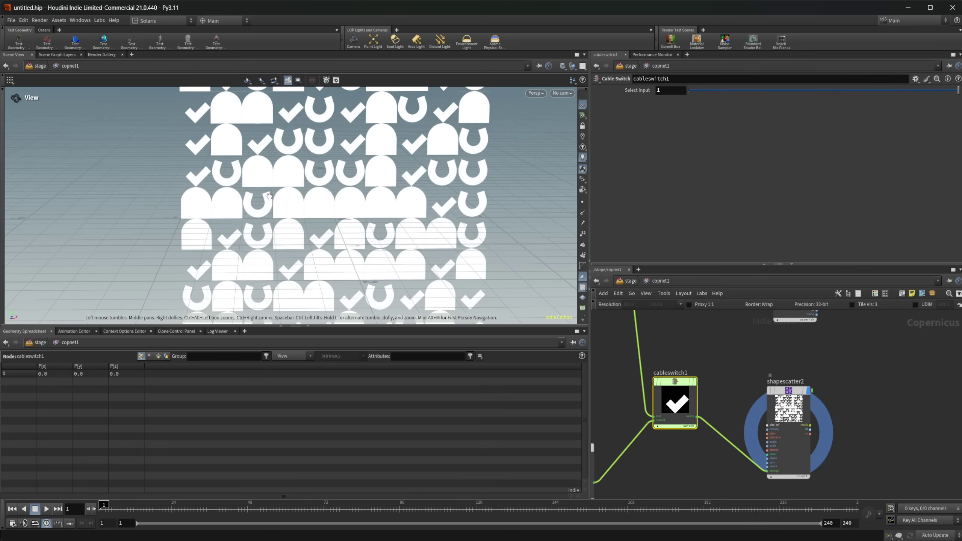
scroll(698, 426, down, 2)
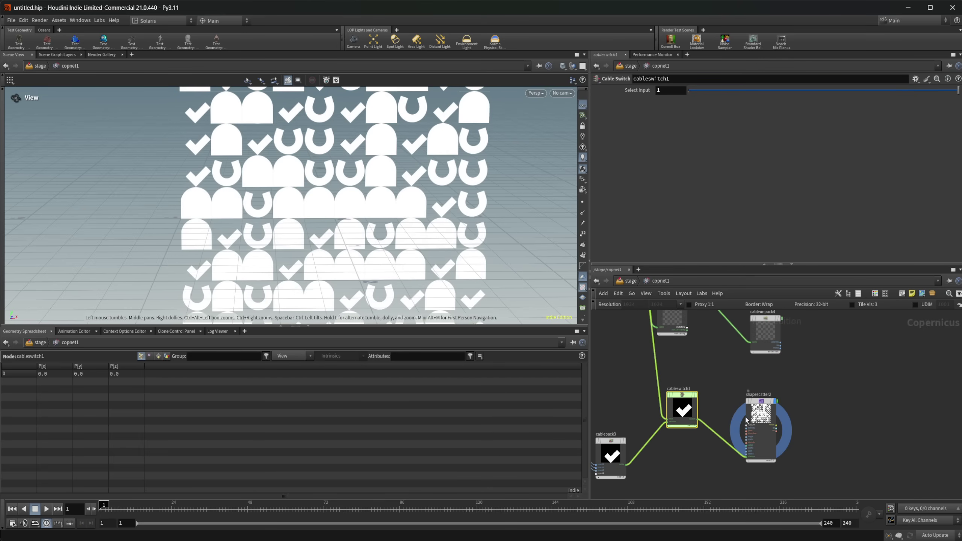
drag(746, 419, 751, 399)
click(771, 91)
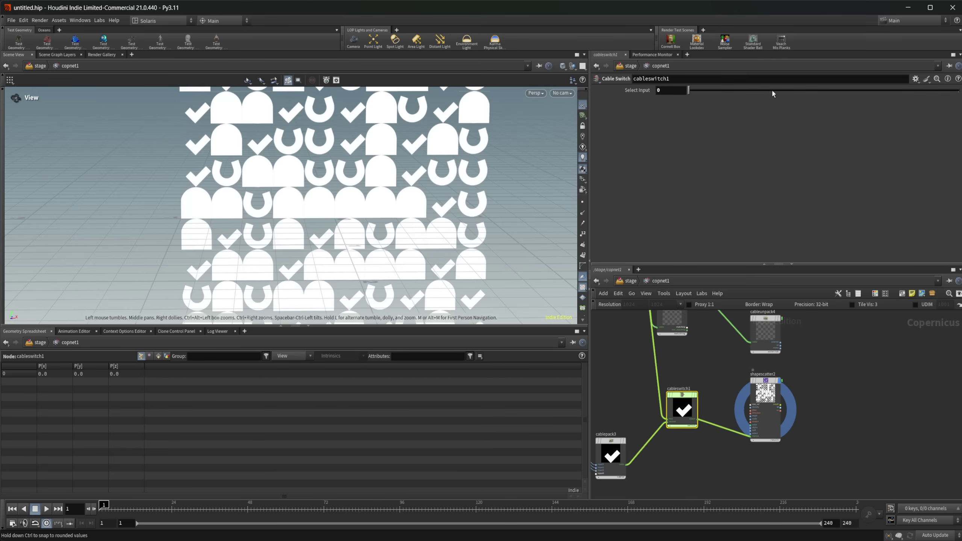
drag(772, 91, 871, 98)
Add a Cable Unpack node beside the new Scatter Shapes node.
scroll(852, 344, up, 3)
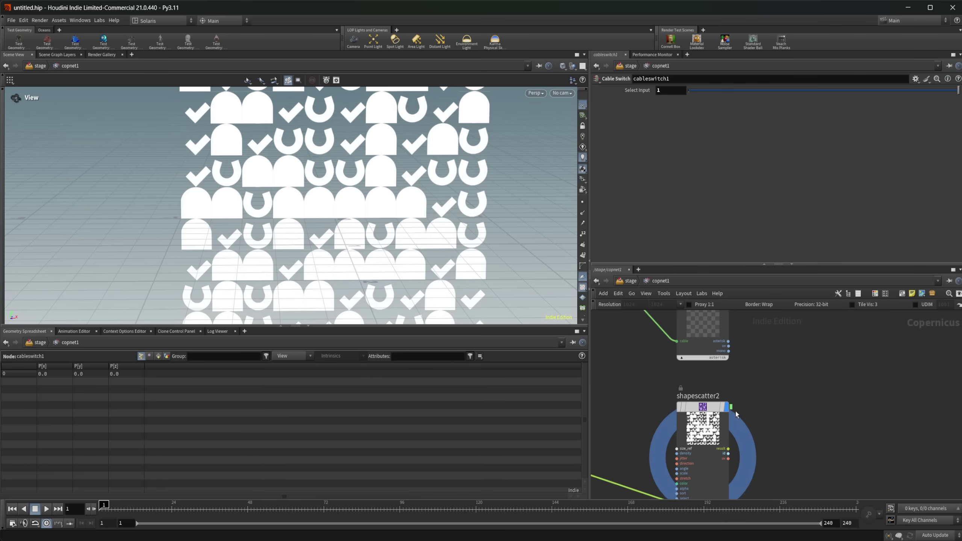
scroll(736, 414, up, 2)
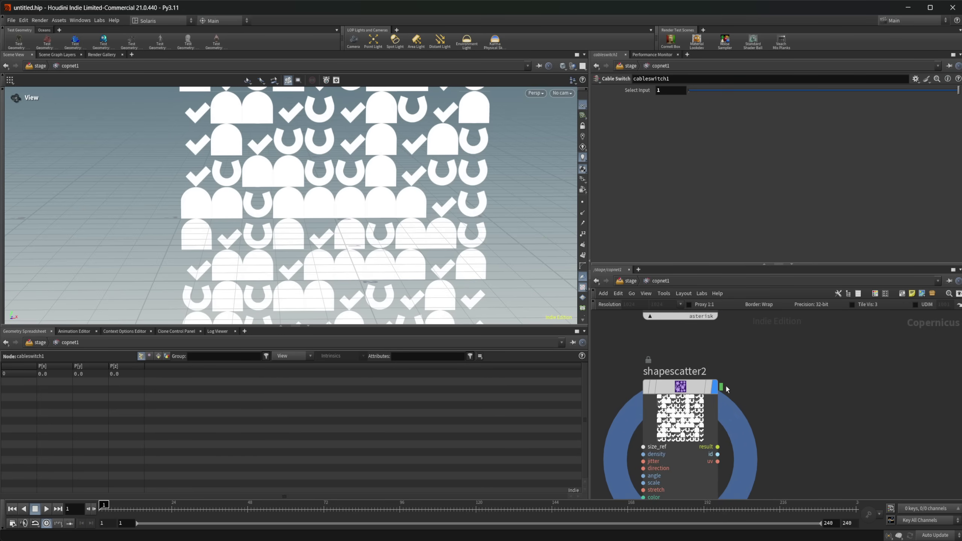
scroll(734, 393, down, 2)
key(Tab)
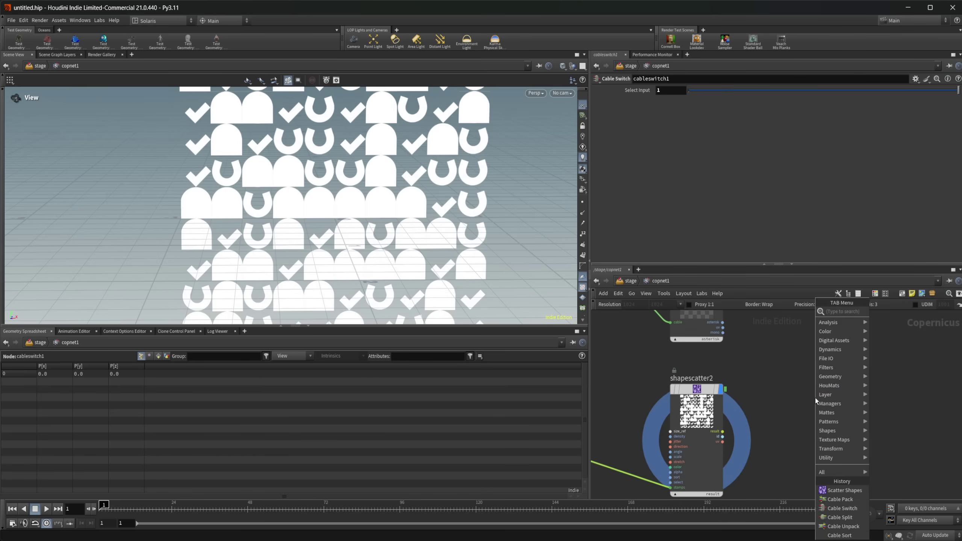
text(cable un)
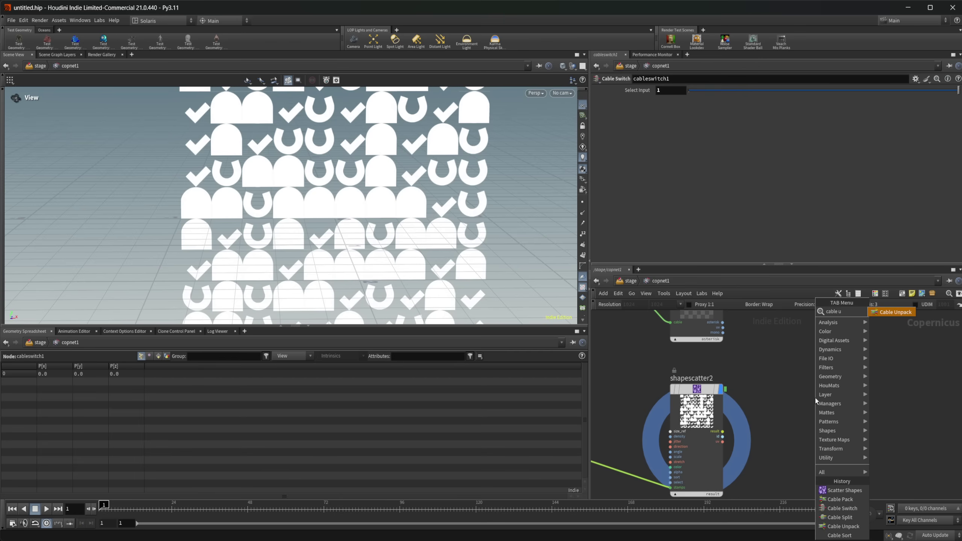
key(Return)
click(815, 398)
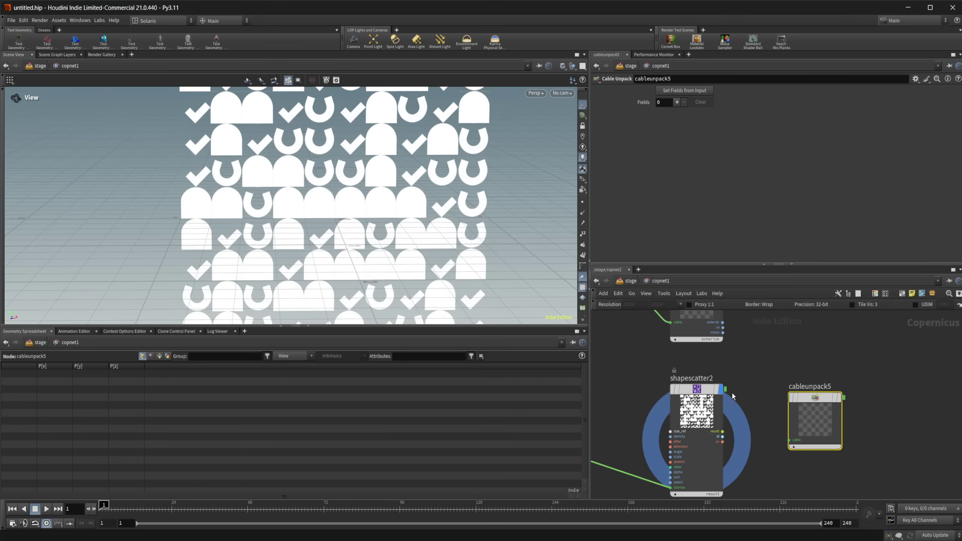
Connect the Scatter Shapes node's cable output to the new Cable Unpack and set its fields from the input.
drag(725, 389, 849, 404)
middle_drag(884, 414, 857, 411)
click(698, 92)
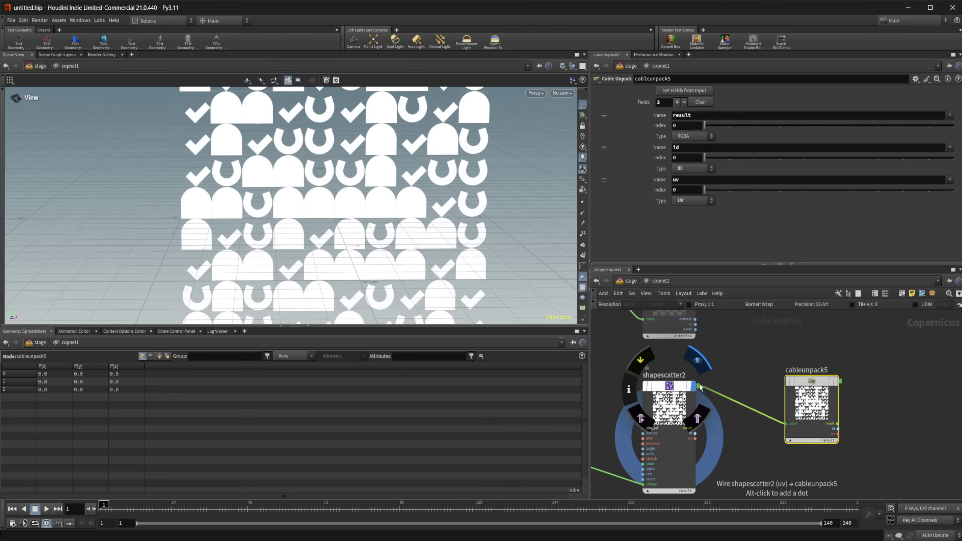
drag(715, 391, 761, 395)
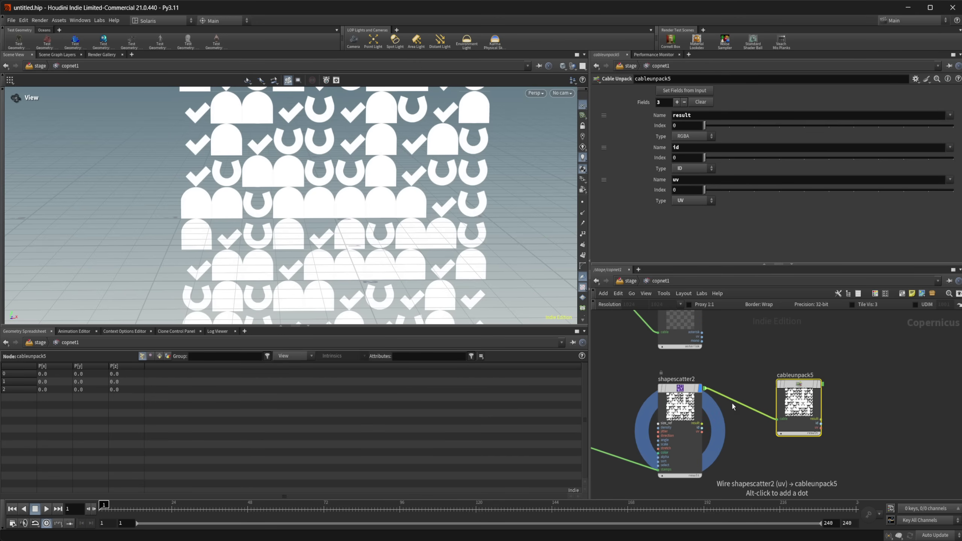
Add a Fetch node in the empty space below the three Null nodes.
scroll(762, 371, down, 3)
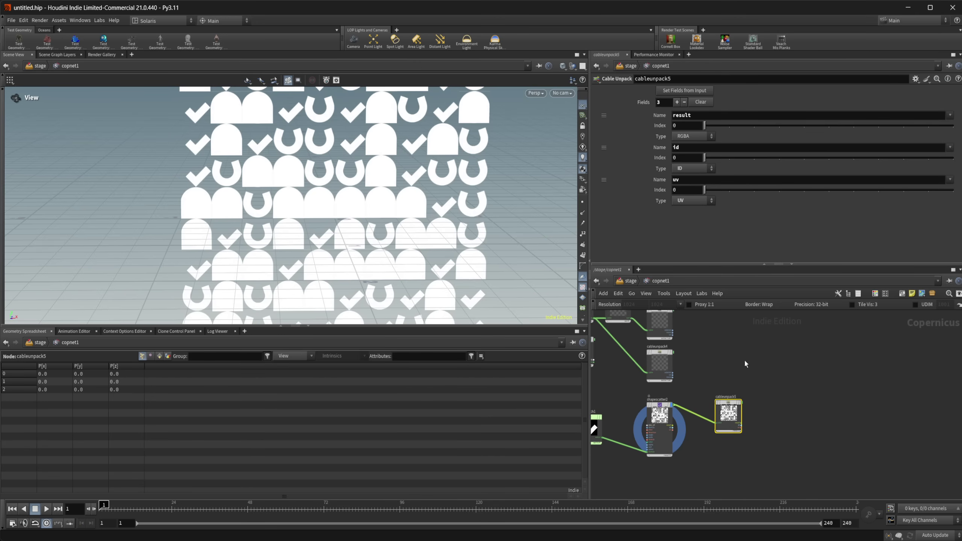
middle_drag(745, 361, 729, 457)
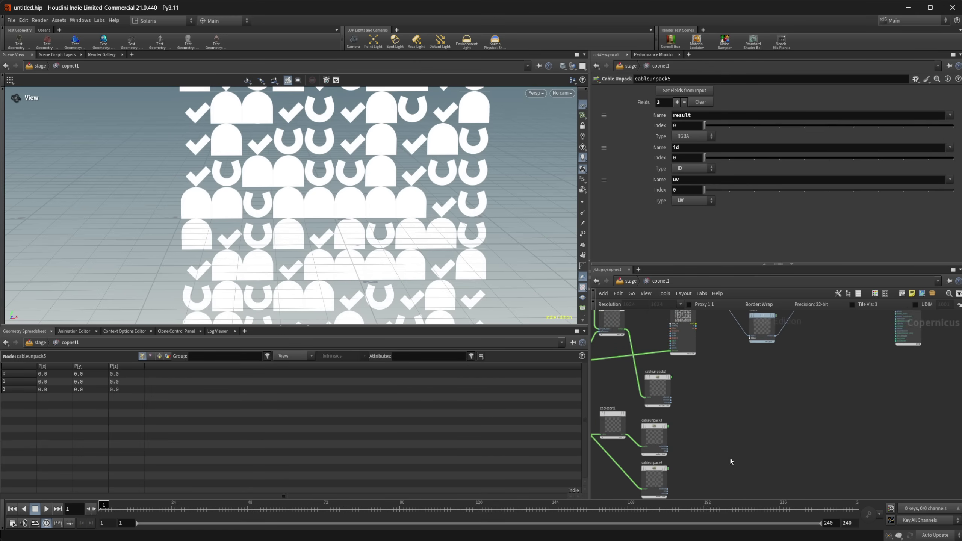
scroll(749, 394, down, 3)
middle_drag(785, 380, 759, 421)
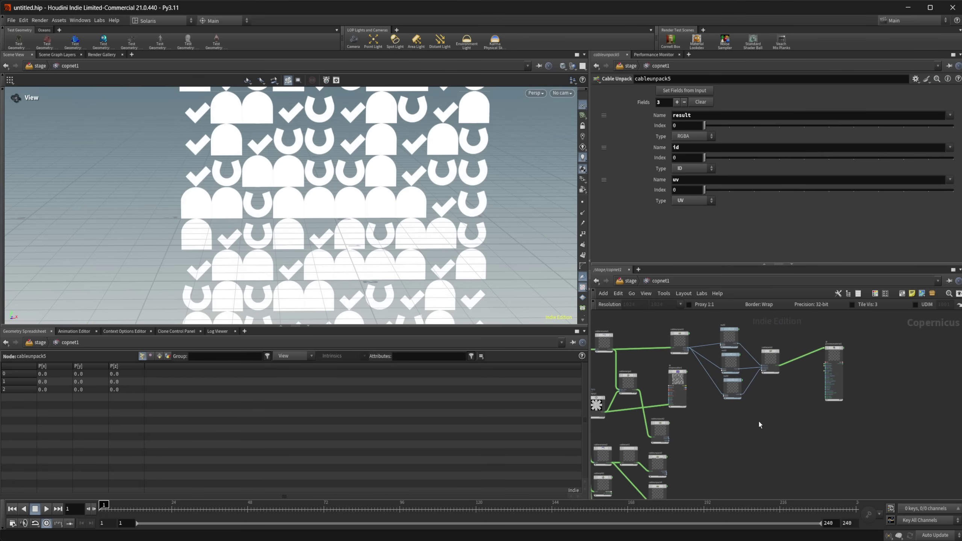
scroll(759, 421, up, 2)
key(Tab)
text(null)
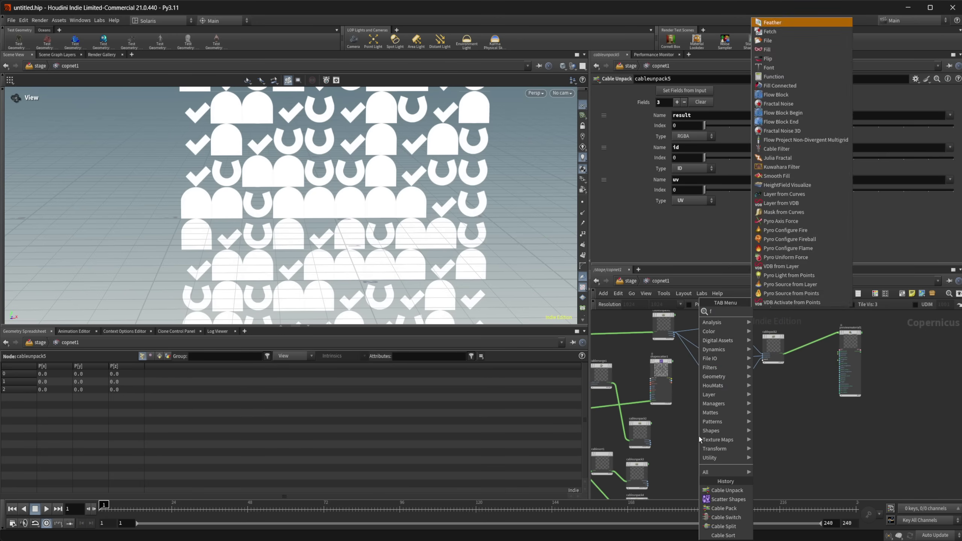
key(Return)
click(754, 444)
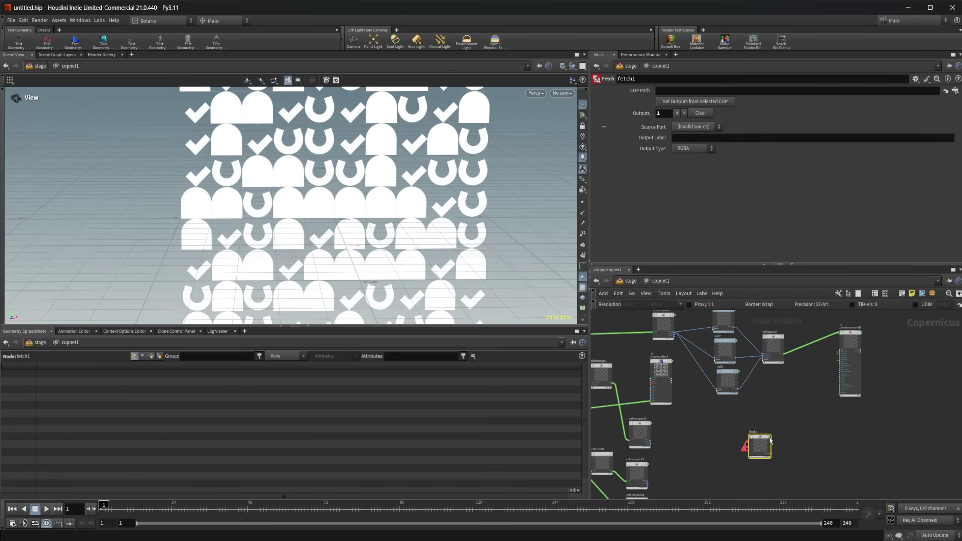
Copy the asterisk's SDF to Mono node, sdftomono1, as the source for the Fetch node.
scroll(774, 391, up, 2)
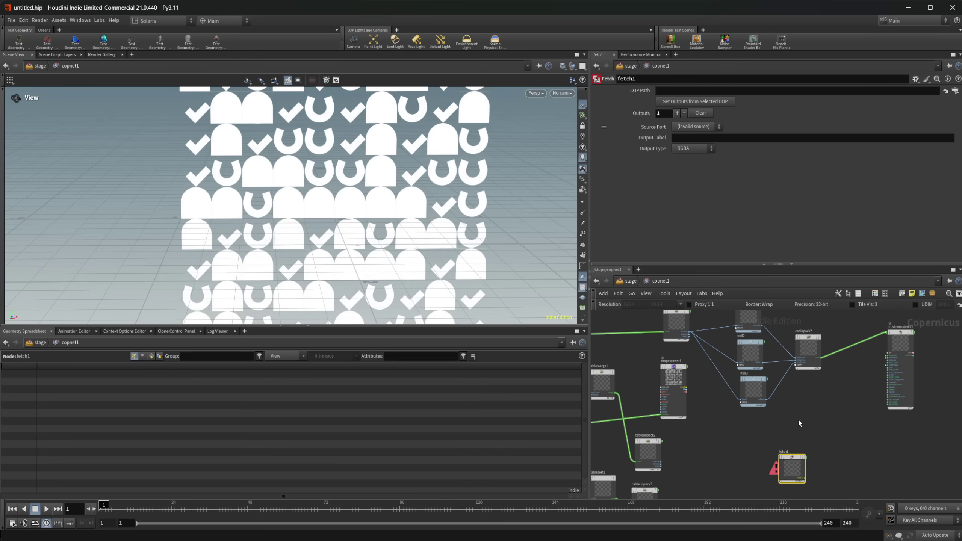
scroll(815, 436, up, 3)
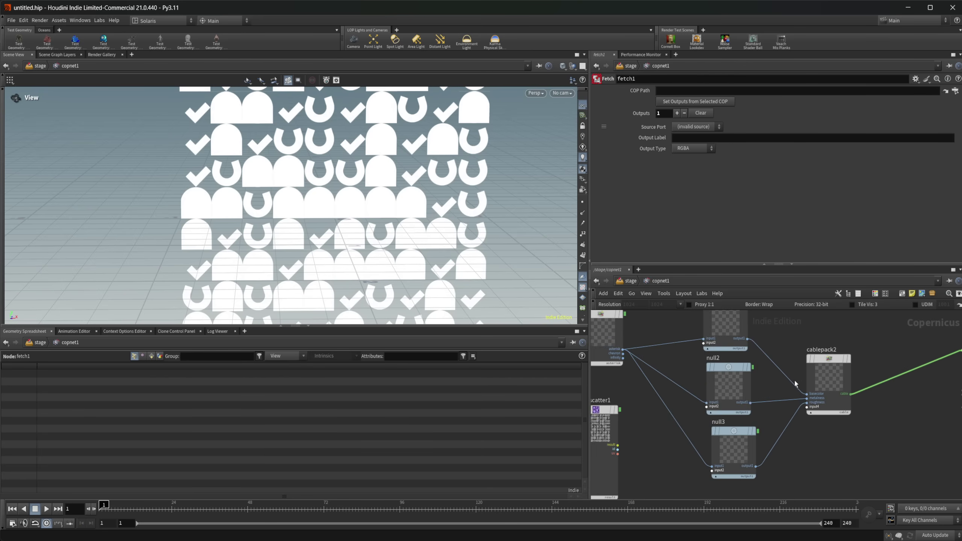
middle_drag(793, 379, 850, 368)
scroll(758, 384, down, 2)
middle_drag(670, 386, 807, 396)
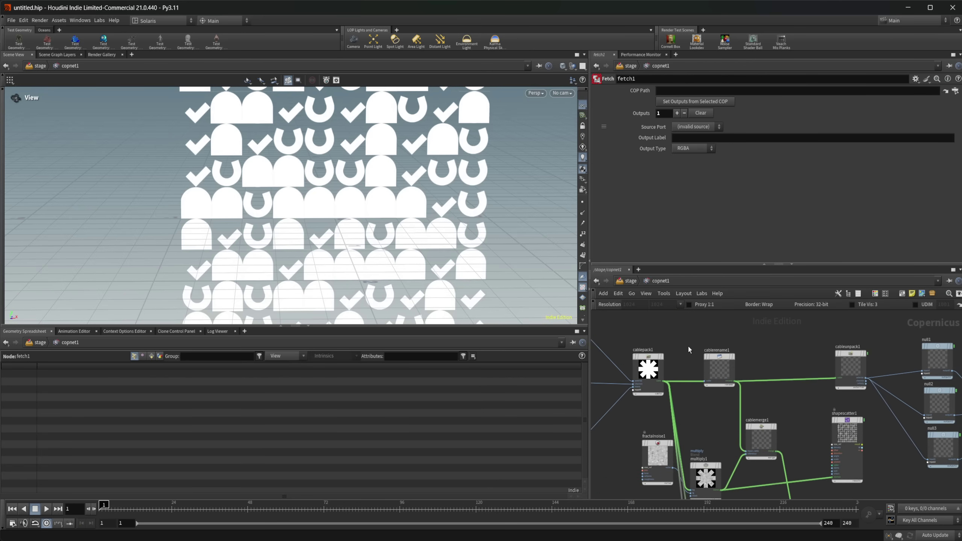
middle_drag(774, 354, 961, 353)
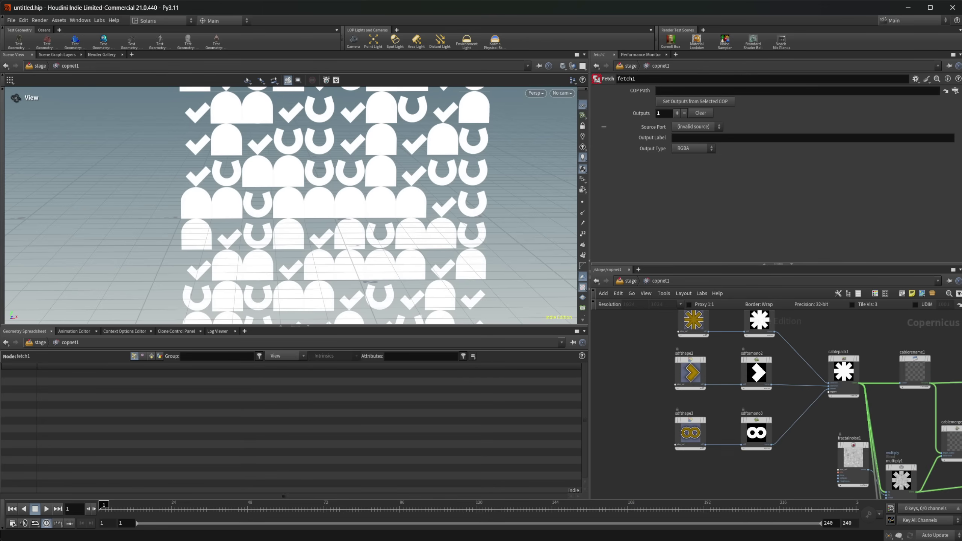
middle_drag(764, 333, 715, 368)
click(715, 368)
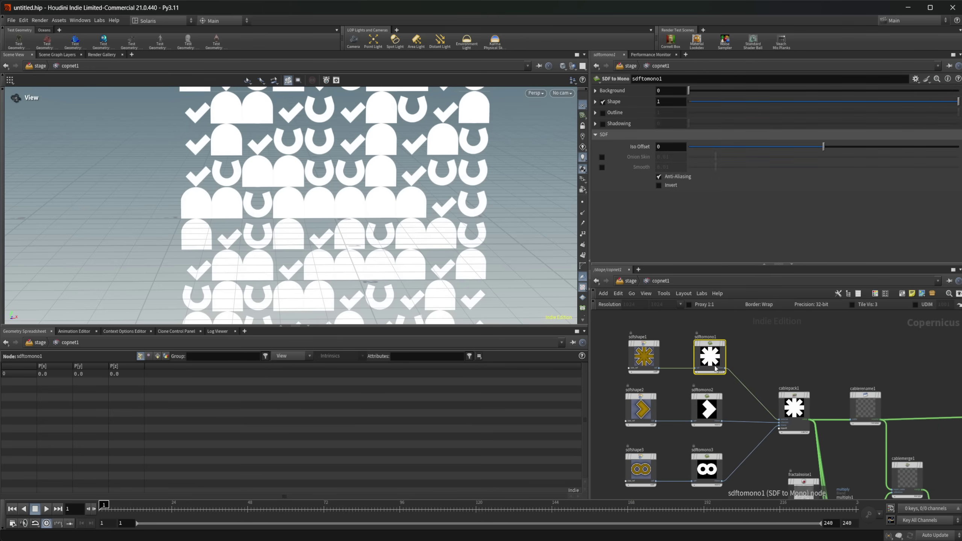
key(ctrl+c)
Move the Fetch node across the network to just below and before the lower Cable Pack, cablepack3.
middle_drag(763, 341, 720, 325)
scroll(720, 325, down, 3)
middle_drag(890, 472, 719, 356)
middle_drag(792, 408, 802, 390)
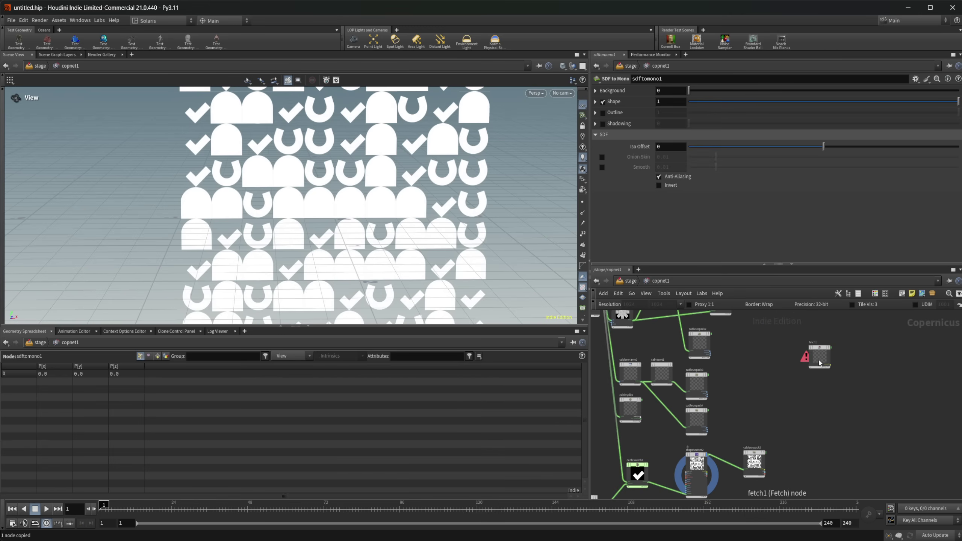
drag(819, 362, 773, 432)
middle_drag(826, 455, 901, 351)
drag(853, 328, 653, 455)
middle_drag(709, 442, 836, 470)
drag(765, 482, 719, 465)
scroll(800, 434, up, 3)
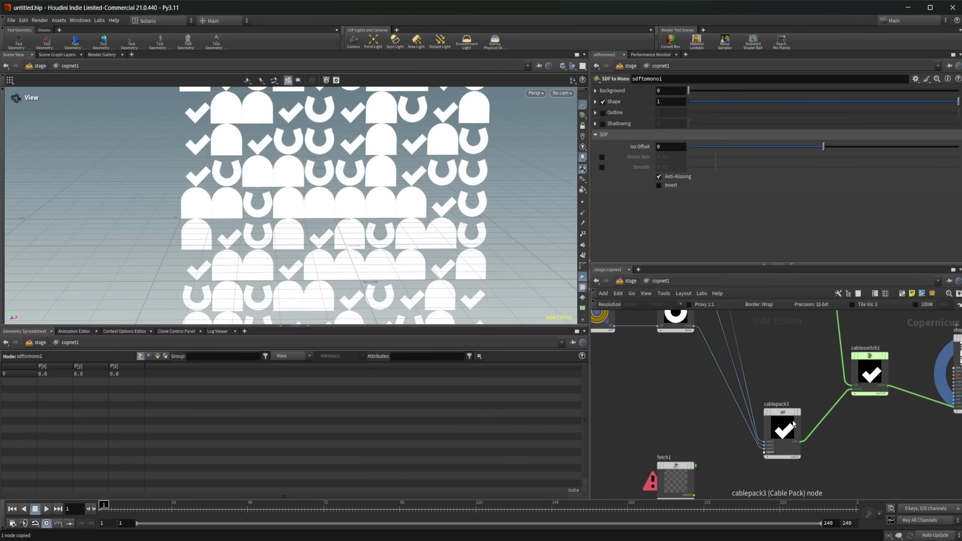
Set the Fetch node's COP Path to /stage/copnet1/sdftomono1 by pasting the copied node.
middle_drag(735, 445, 722, 389)
click(665, 417)
click(702, 91)
key(ctrl+v)
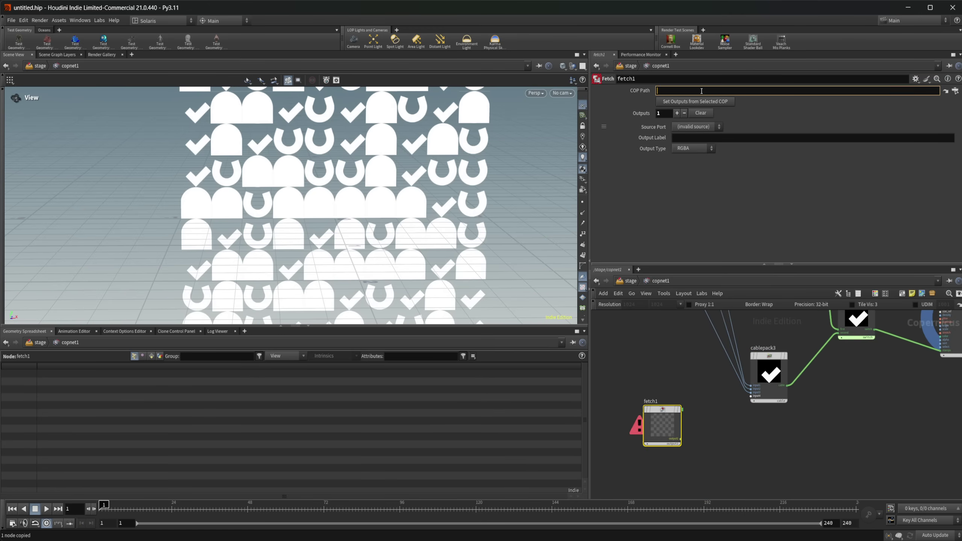
key(Return)
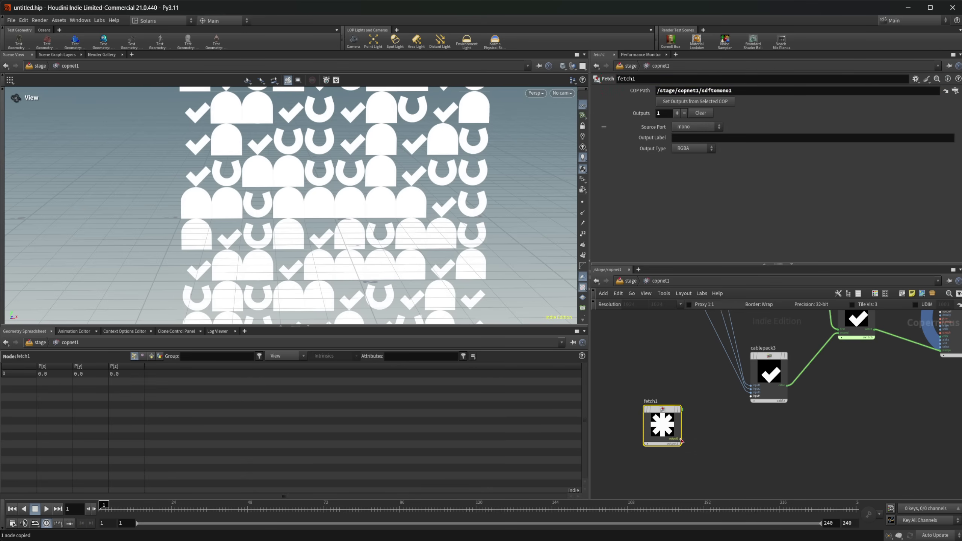
Set the Fetch node's outputs from the selected COP to get a mono output.
mouse_move(680, 441)
mouse_down()
mouse_move(749, 396)
mouse_move(723, 453)
mouse_up()
key(y)
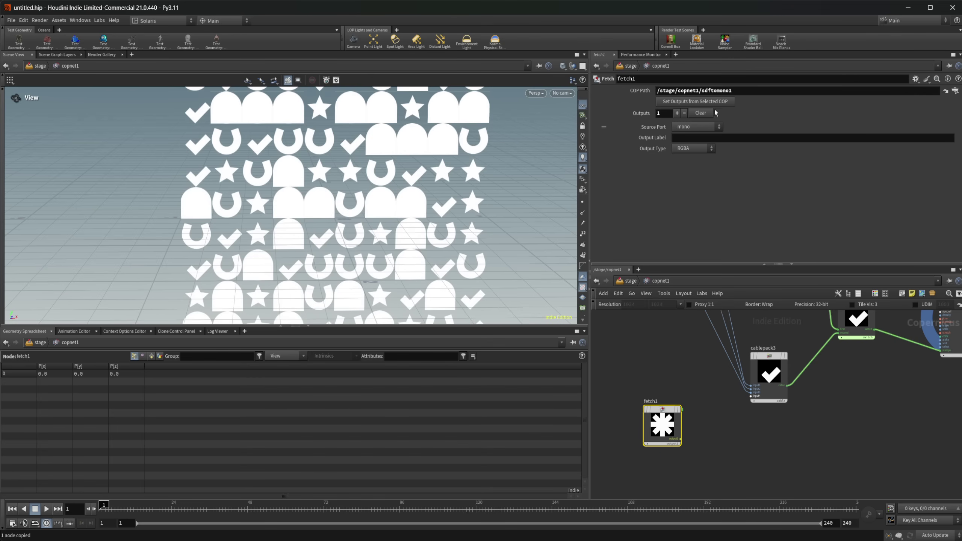
click(710, 103)
Connect the Fetch node's mono output to the fourth input of the lower Cable Pack, cablepack3.
drag(680, 440, 750, 396)
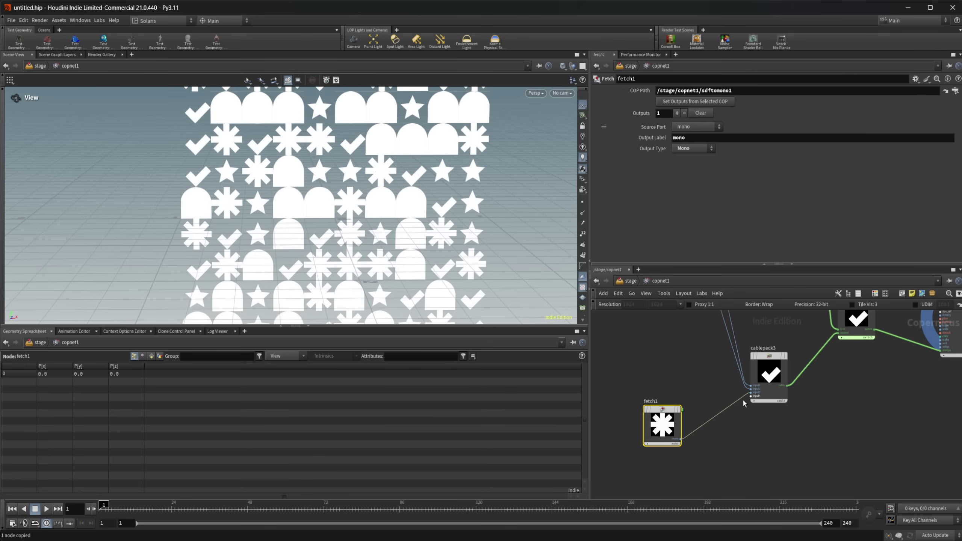
middle_drag(772, 444, 755, 448)
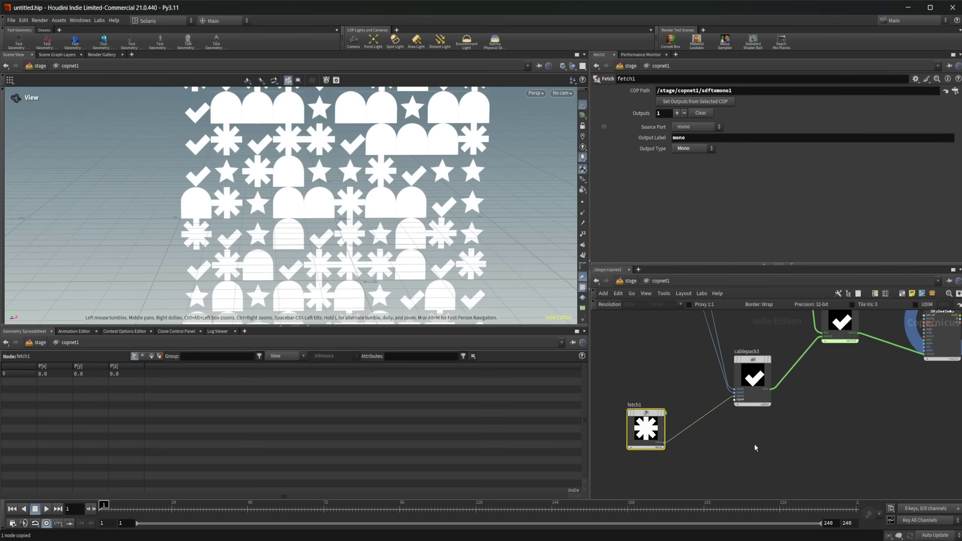
key(ctrl+z)
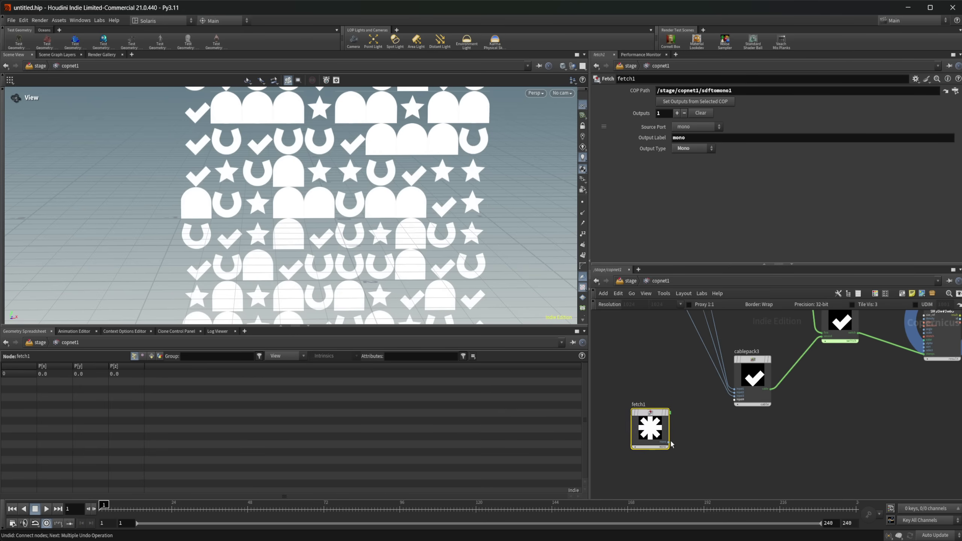
drag(665, 447, 735, 401)
scroll(740, 448, down, 4)
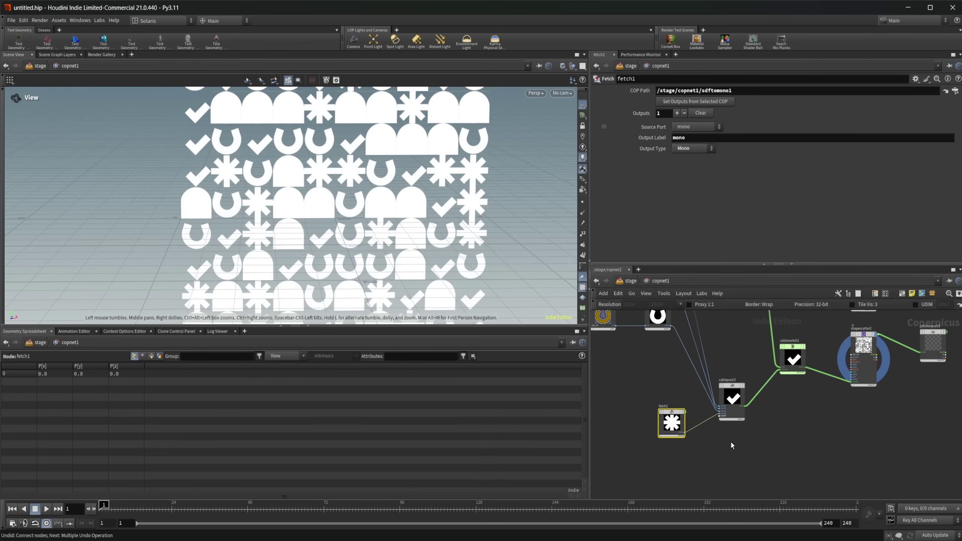
scroll(840, 430, down, 2)
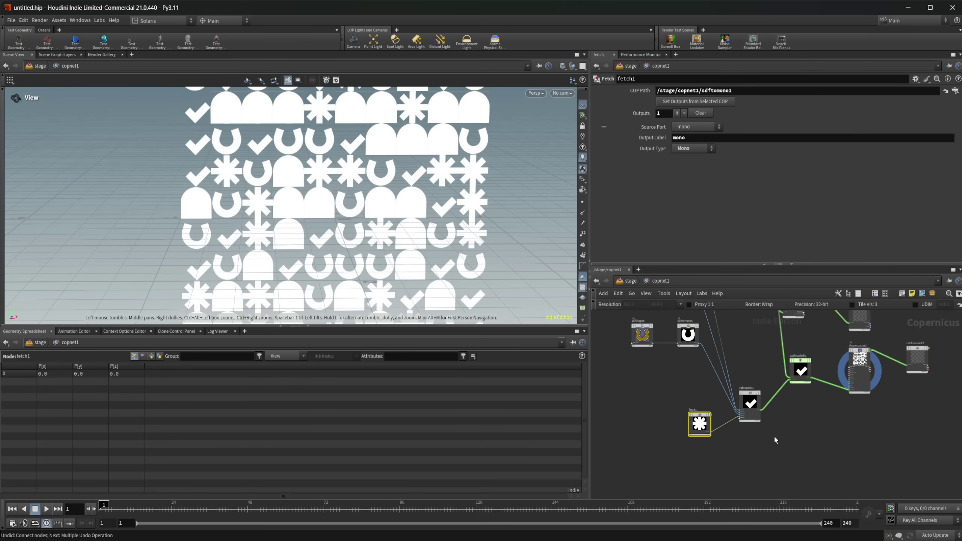
scroll(772, 441, up, 4)
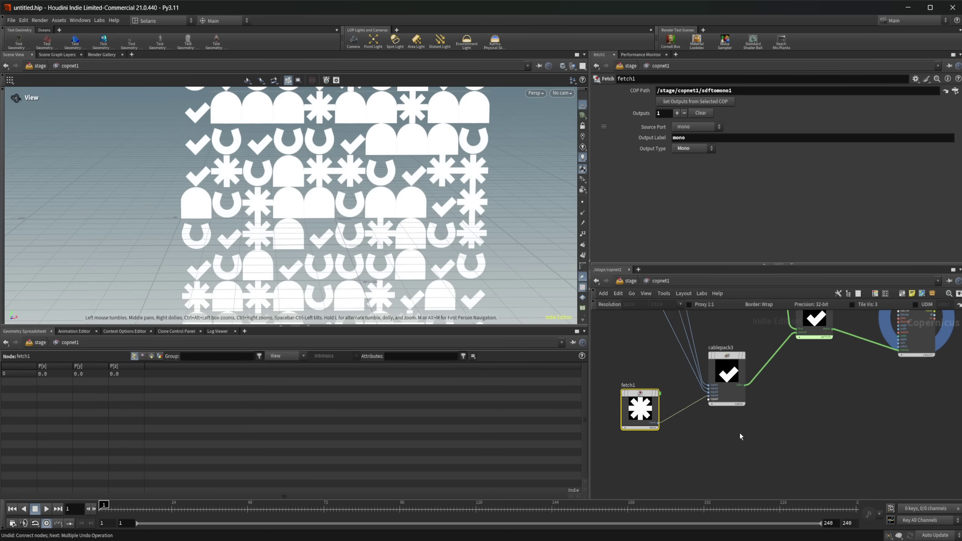
scroll(739, 432, down, 3)
scroll(808, 404, down, 2)
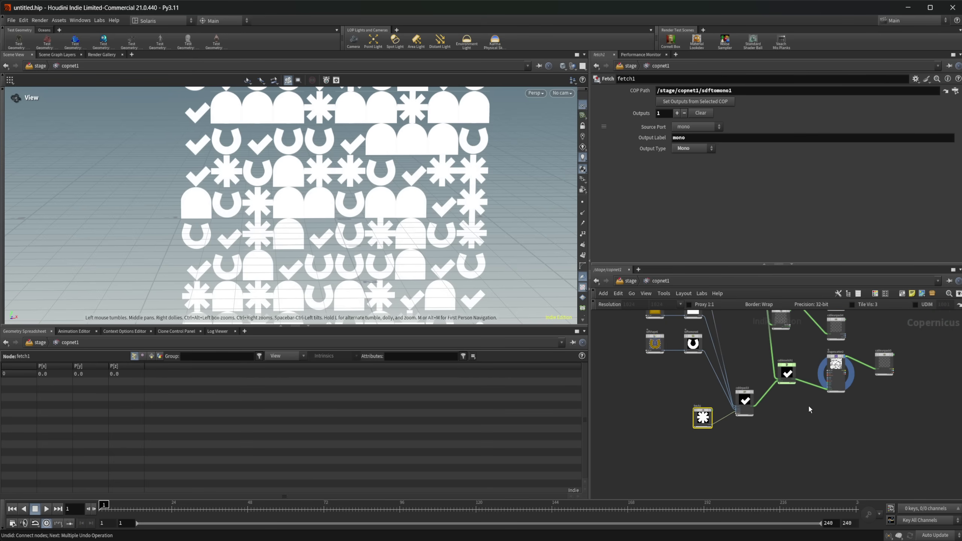
scroll(826, 424, down, 2)
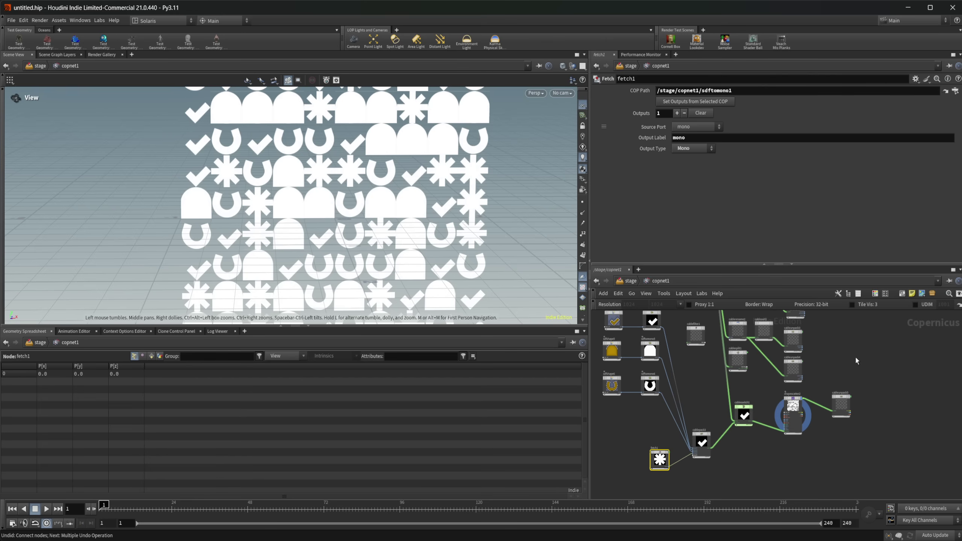
scroll(814, 376, up, 1)
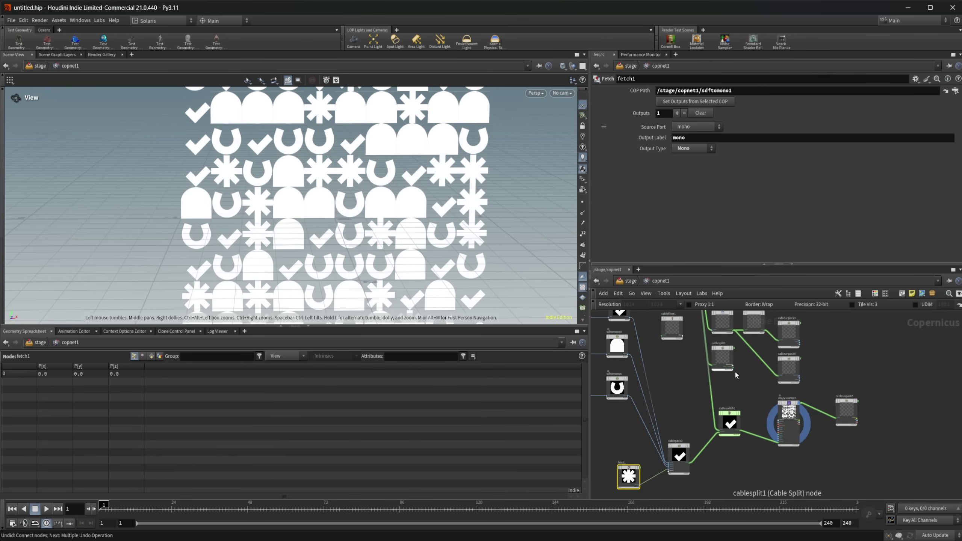
middle_drag(742, 395, 778, 418)
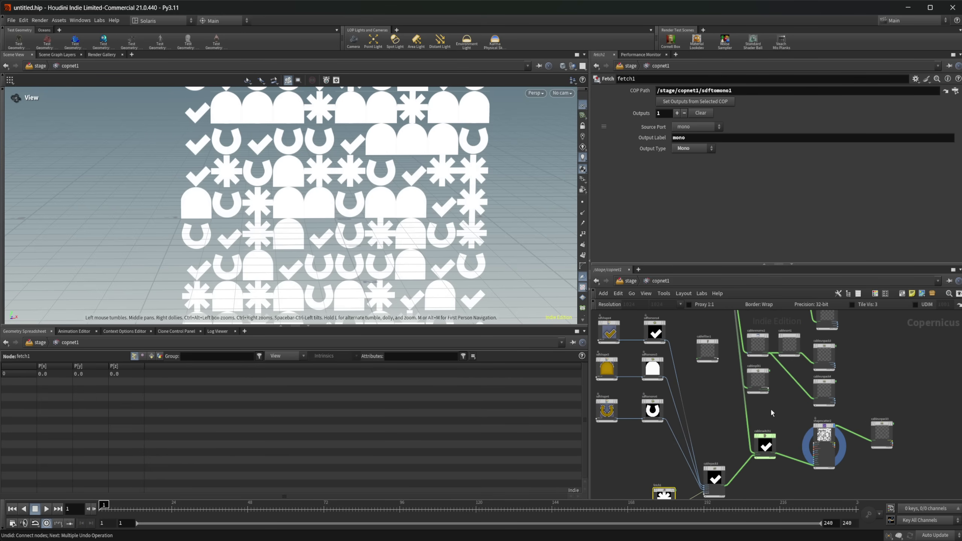
Move the null3 node further down, below null2, to make room before cablepack2.
scroll(775, 408, down, 2)
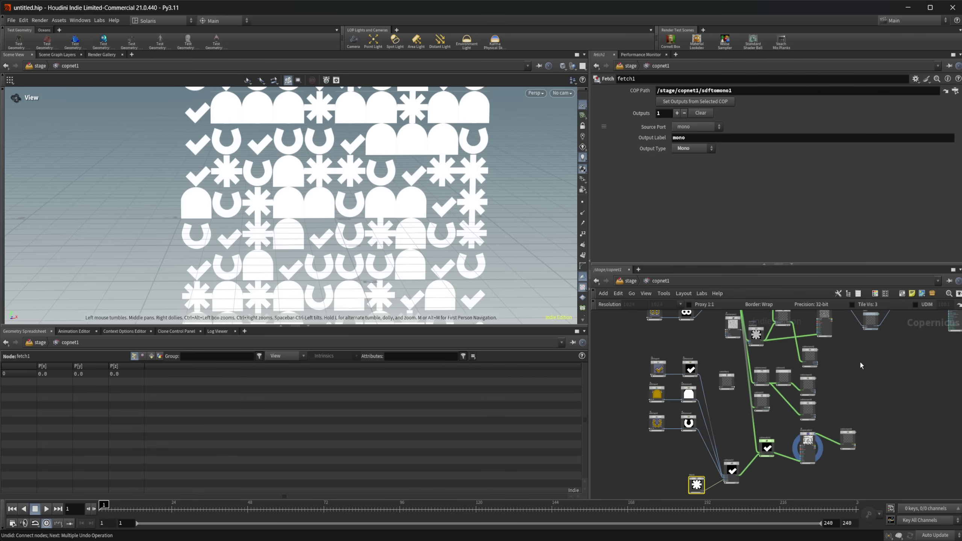
scroll(829, 371, up, 5)
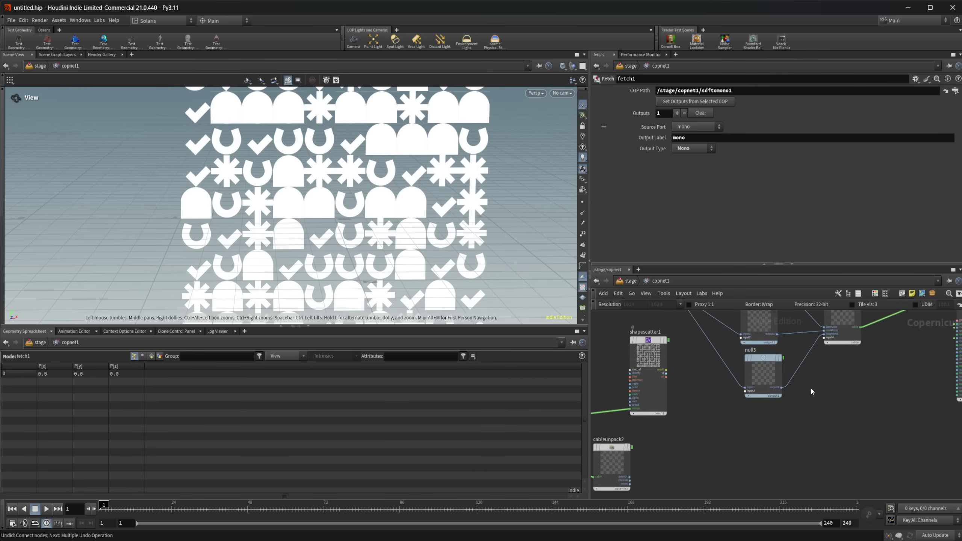
scroll(791, 385, up, 2)
middle_drag(805, 379, 744, 408)
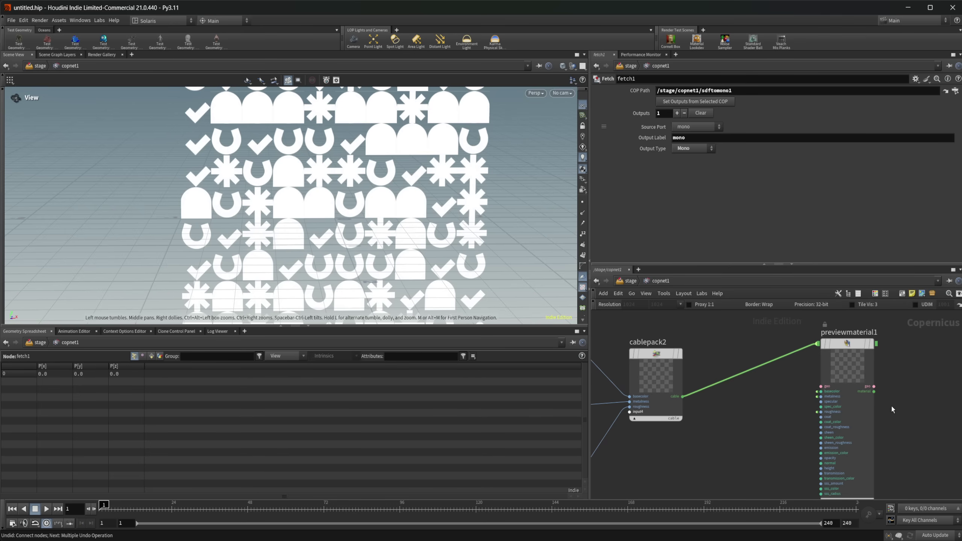
mouse_move(771, 413)
middle_down()
mouse_move(746, 420)
mouse_move(774, 415)
middle_up()
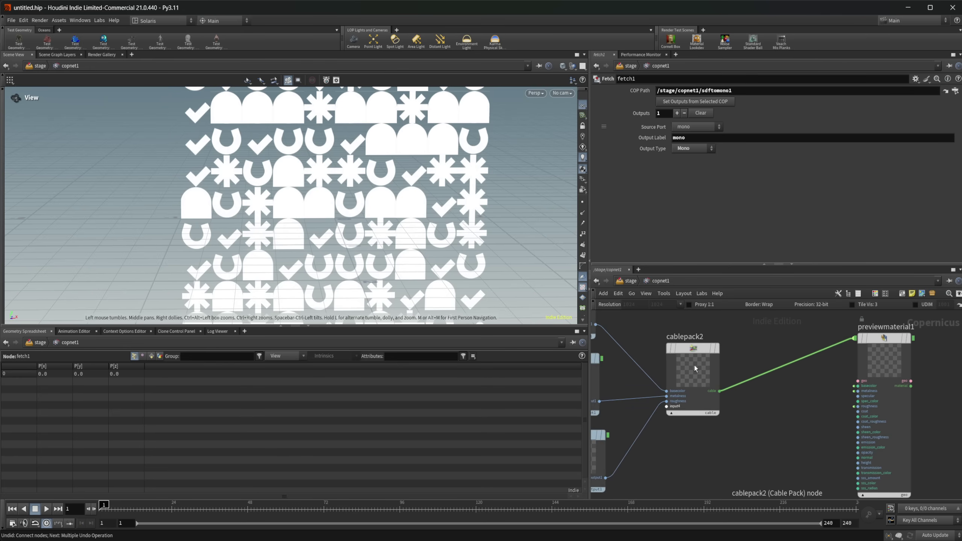
drag(693, 367, 697, 367)
middle_drag(668, 430, 743, 399)
scroll(736, 440, down, 3)
drag(668, 407, 673, 440)
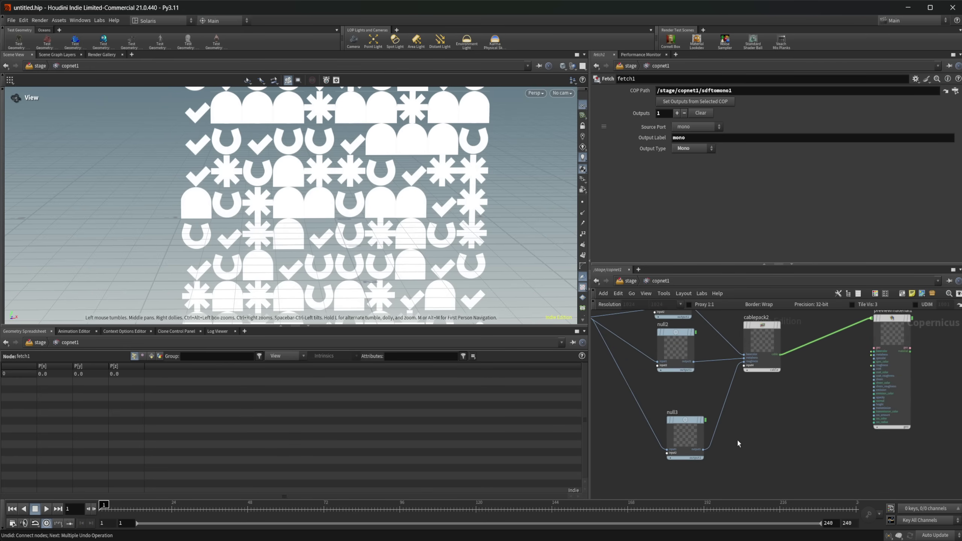
Cut the wire from cablepack2 to the Preview Material node and the wire from null3 to cablepack2.
scroll(780, 421, up, 3)
middle_drag(724, 432, 737, 438)
middle_drag(759, 403, 732, 457)
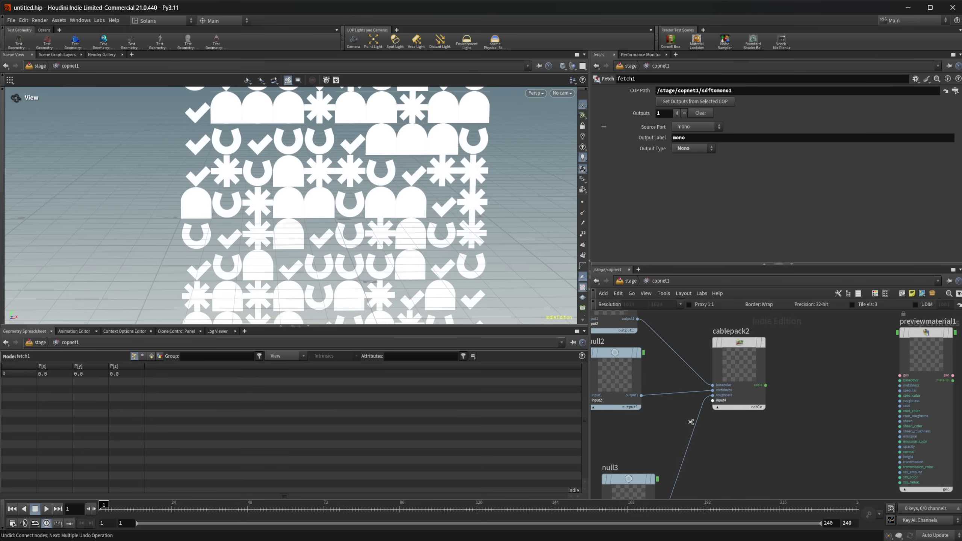
drag(690, 421, 723, 457)
mouse_move(723, 457)
middle_down()
mouse_move(727, 427)
mouse_move(746, 417)
middle_up()
click(743, 320)
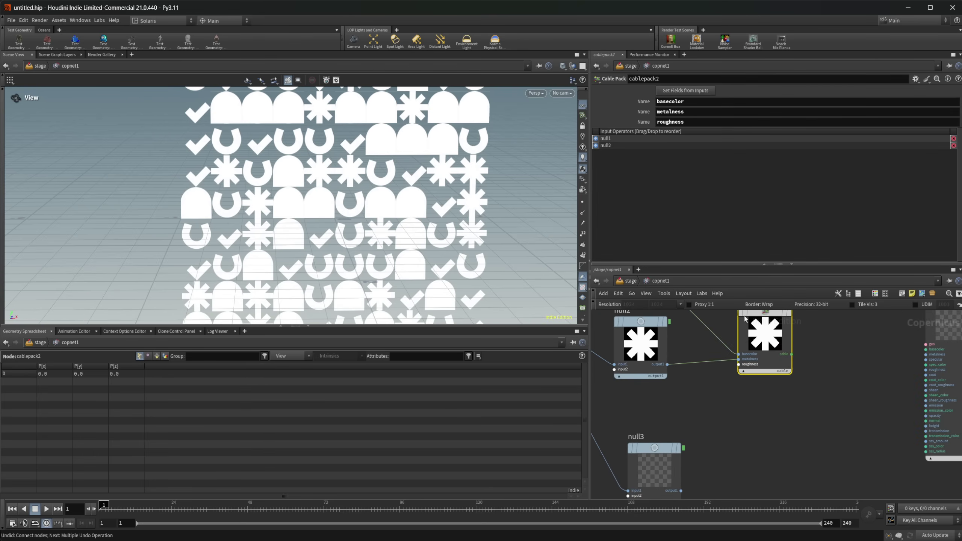
click(693, 91)
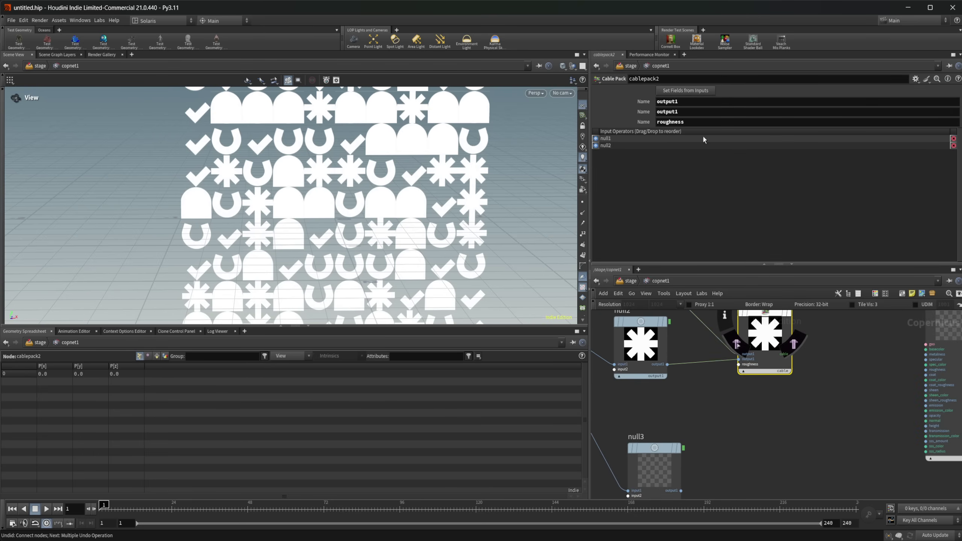
middle_drag(753, 331, 730, 373)
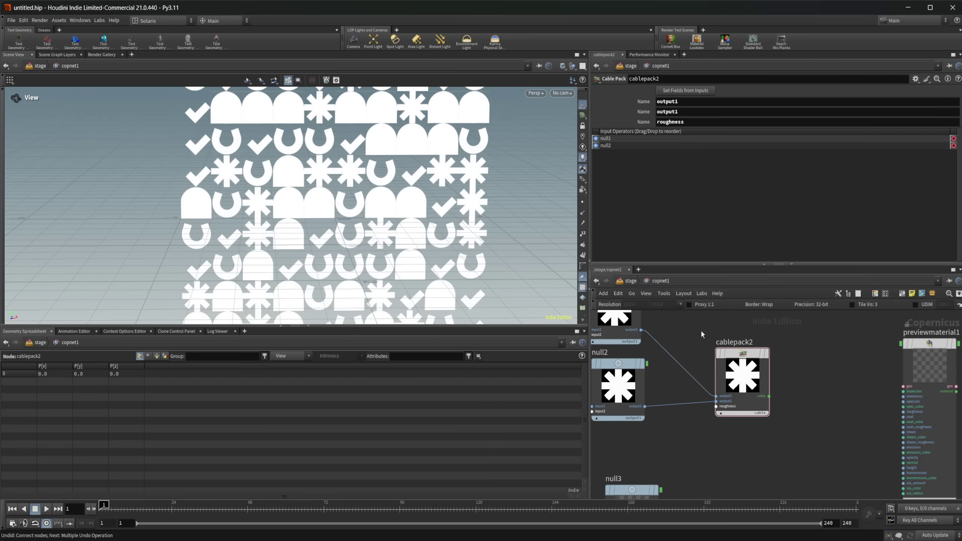
click(734, 389)
key(ctrl+c)
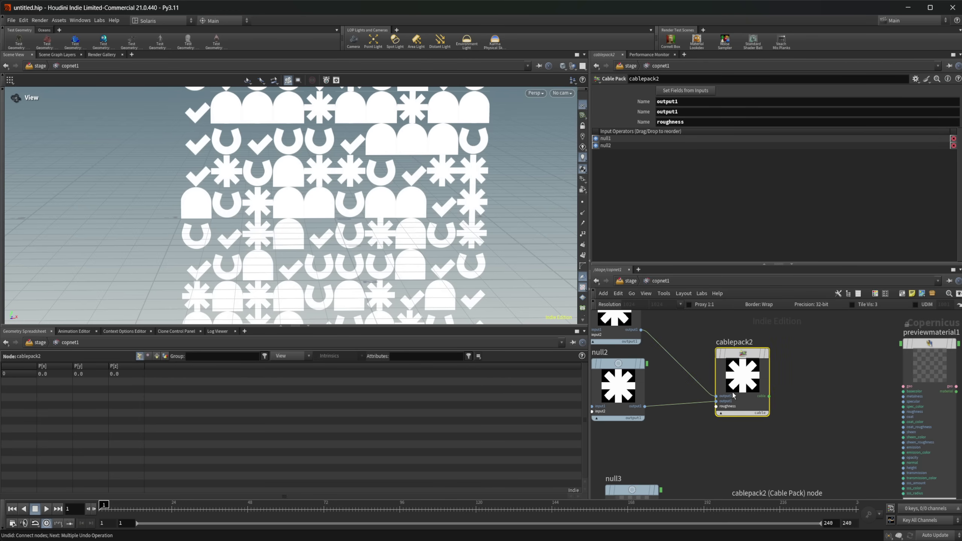
key(ctrl+v)
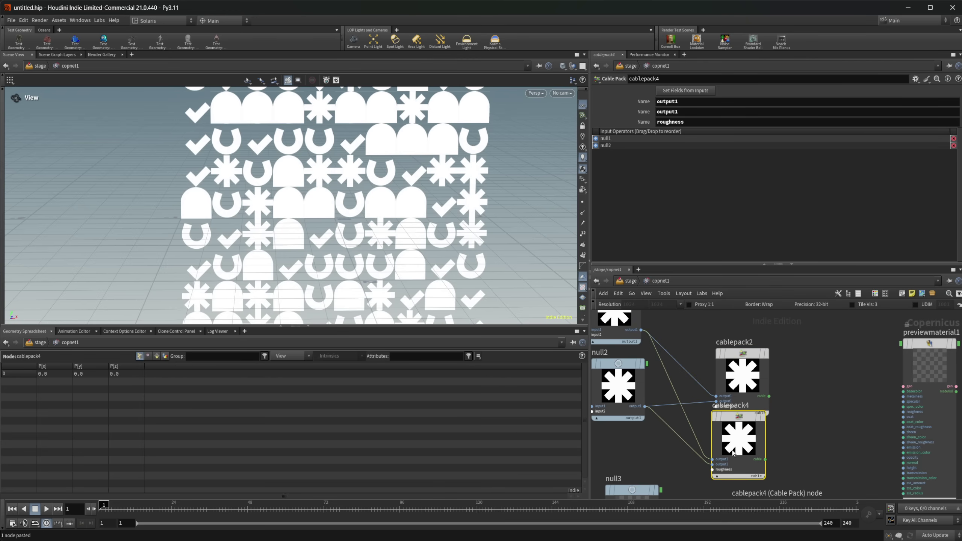
key(Delete)
Delete cablepack2 and add a fresh Cable Pack node beside null2.
click(744, 373)
key(Delete)
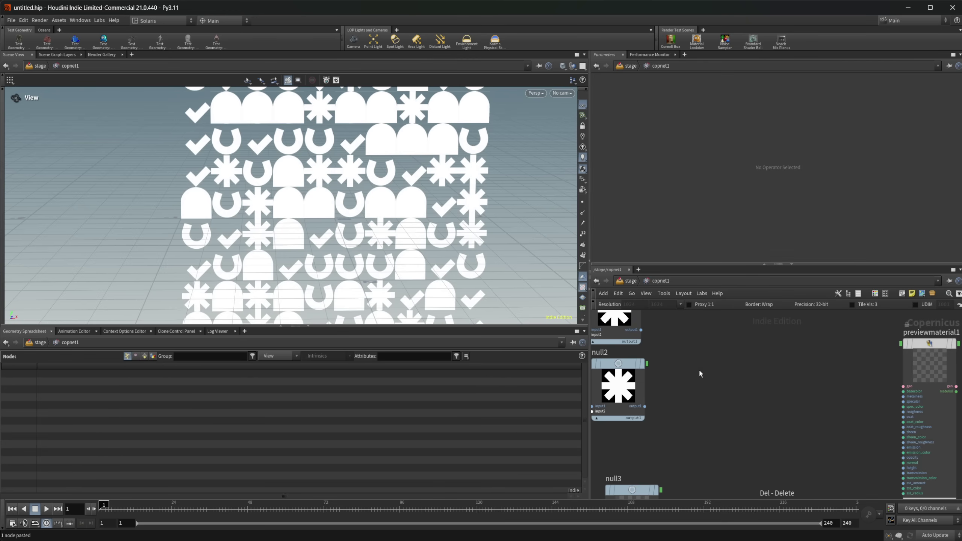
key(Tab)
text(cable)
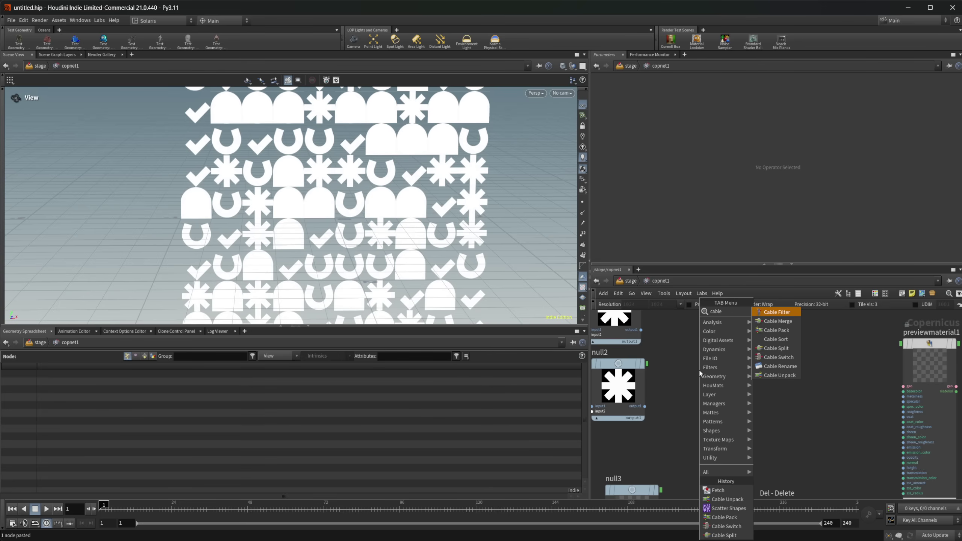
text( pack)
key(Return)
click(700, 370)
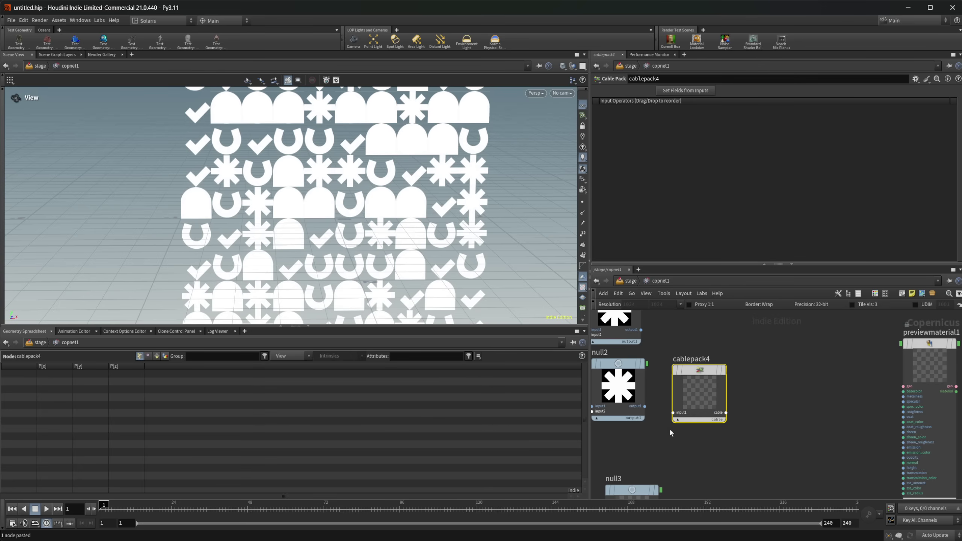
Position the new Cable Pack just above and past null2 and wire the null1 and null2 outputs into its first two inputs.
drag(705, 392, 741, 357)
drag(641, 330, 710, 379)
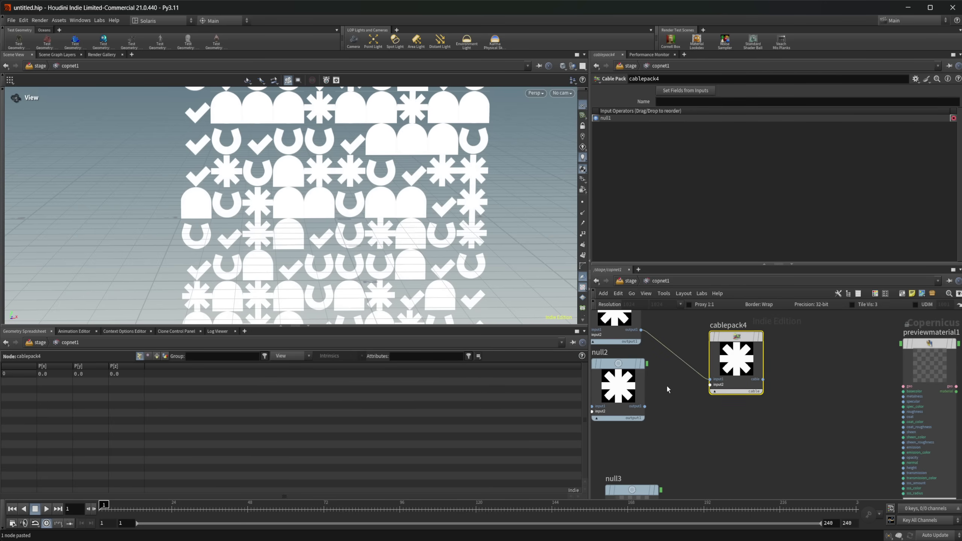
drag(644, 406, 710, 385)
Add another Cable Pack node beside null3 and connect null3's output to its first input.
middle_drag(669, 433, 712, 390)
scroll(701, 397, down, 3)
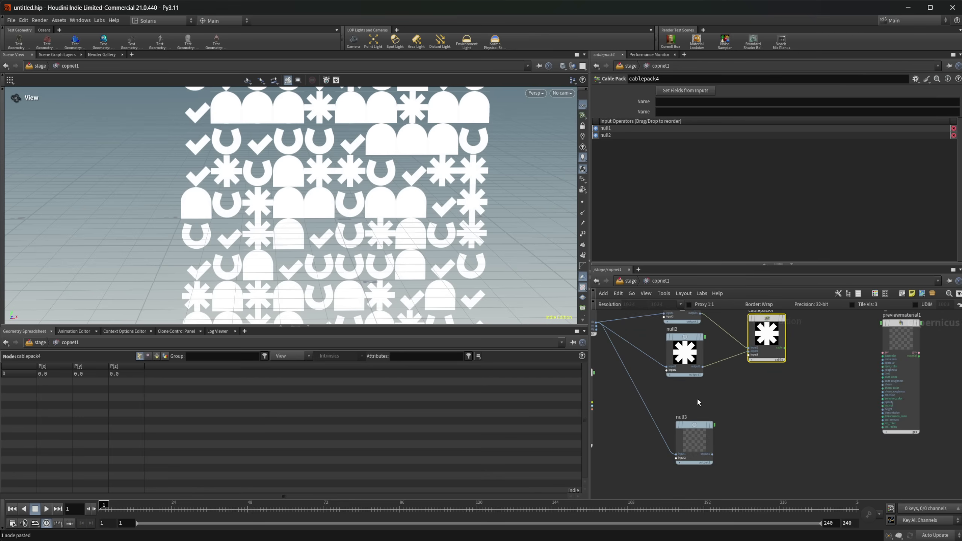
scroll(686, 363, up, 8)
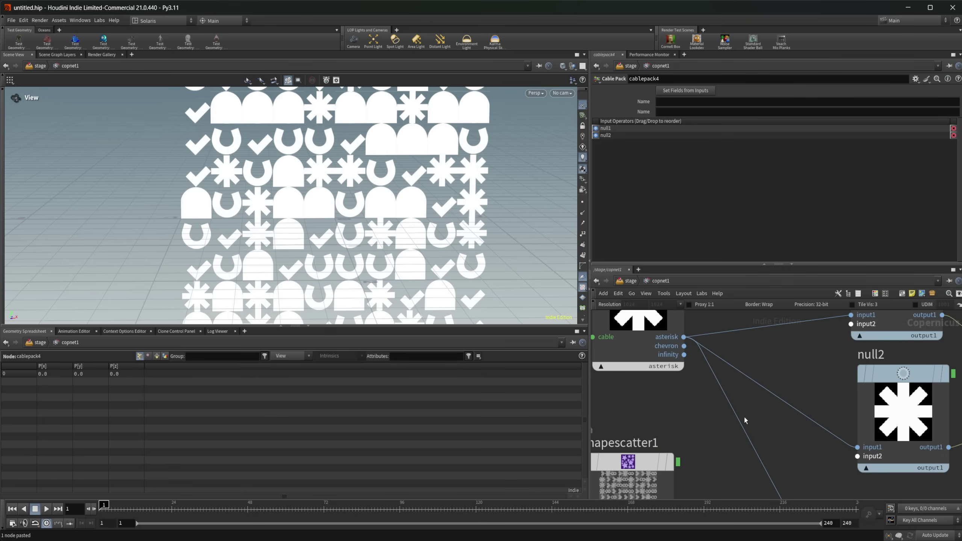
scroll(744, 417, down, 3)
middle_drag(807, 464, 686, 322)
key(Tab)
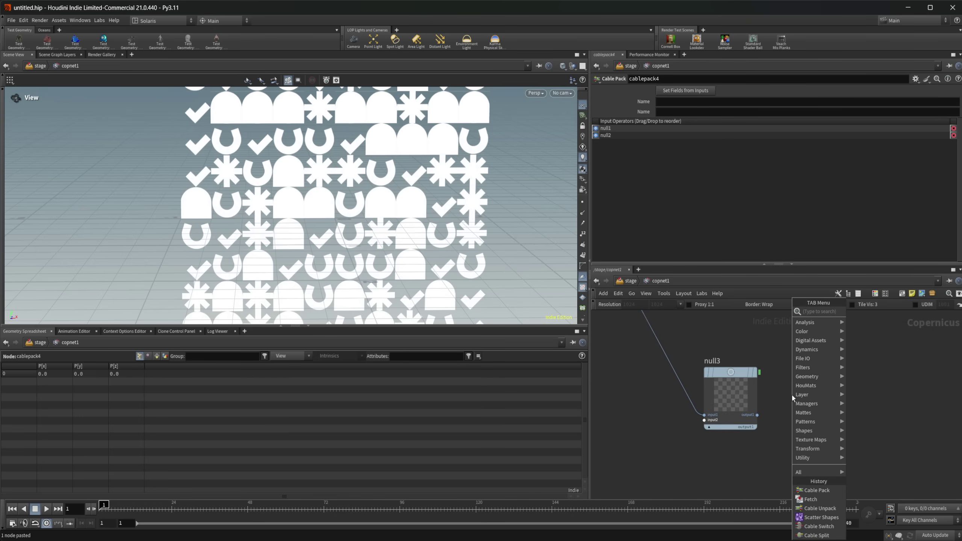
text(cable p)
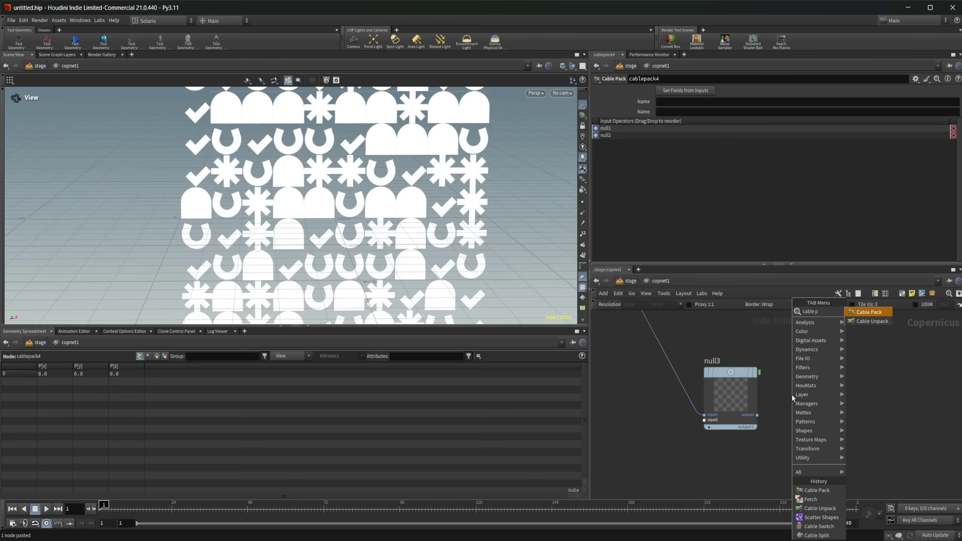
key(Return)
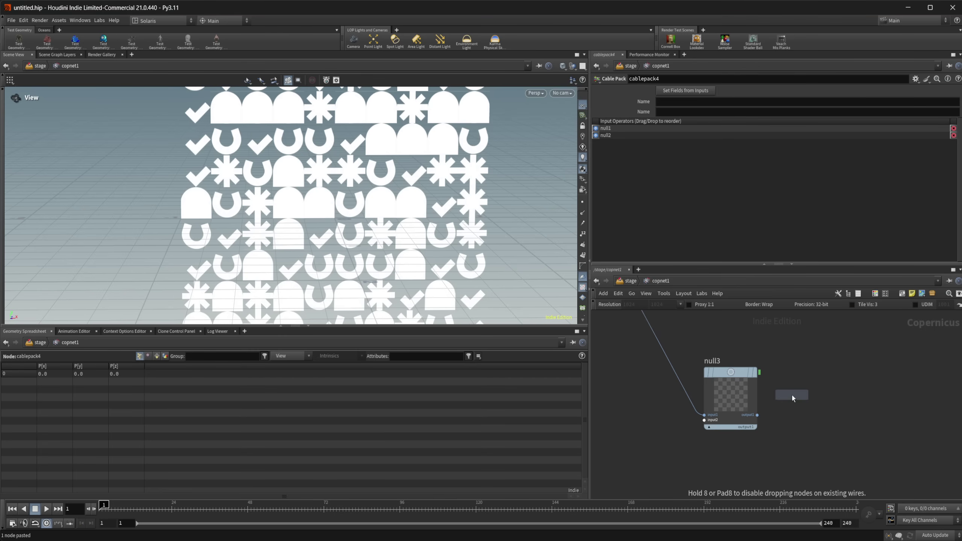
click(794, 394)
drag(758, 418, 804, 397)
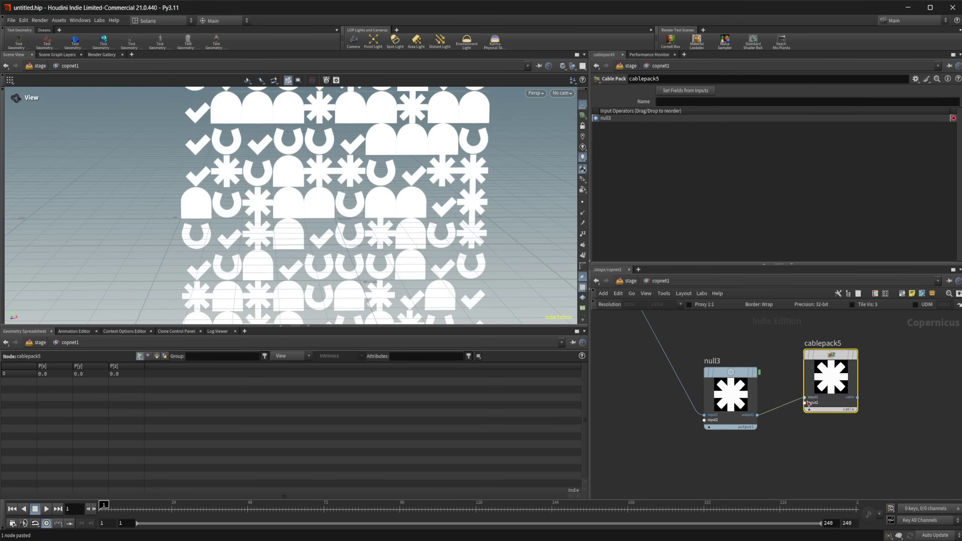
Add a Constant node below null3 and connect its output to the second input of the lower Cable Pack, cablepack5.
scroll(754, 431, down, 5)
key(Tab)
text(cons)
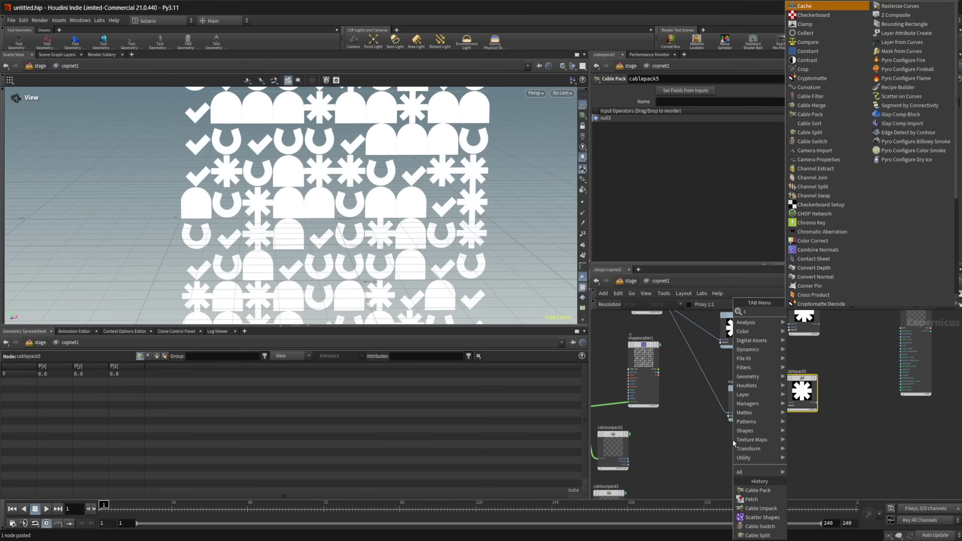
key(Return)
click(732, 441)
scroll(736, 441, up, 3)
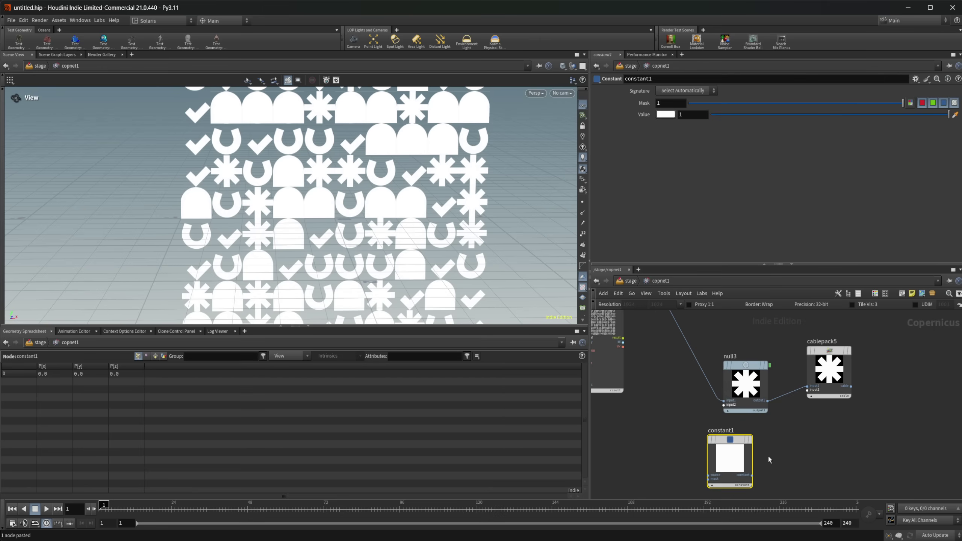
drag(753, 482, 826, 372)
Name the two fields of the upper Cable Pack, cablepack4, basecolor and metalness.
middle_drag(848, 333, 808, 382)
click(788, 335)
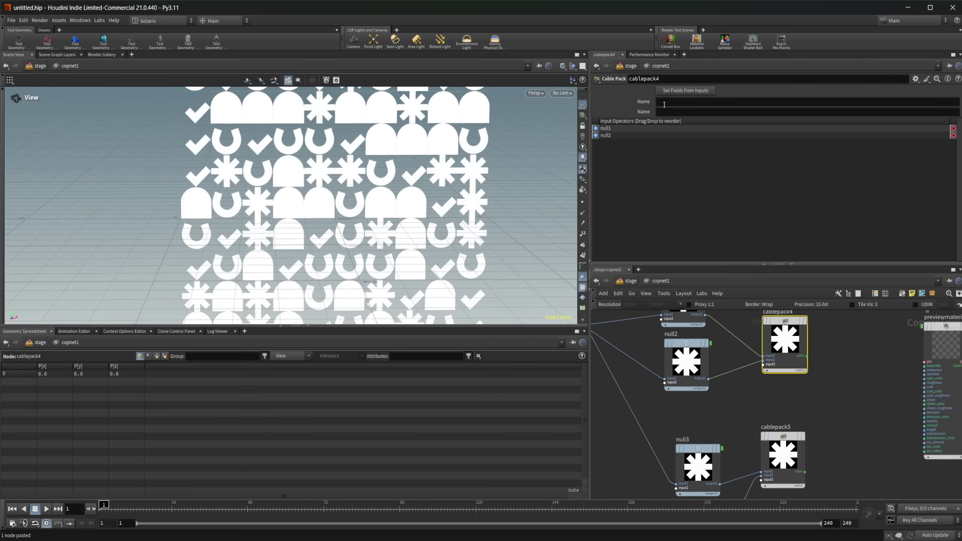
click(663, 102)
text(basecolor)
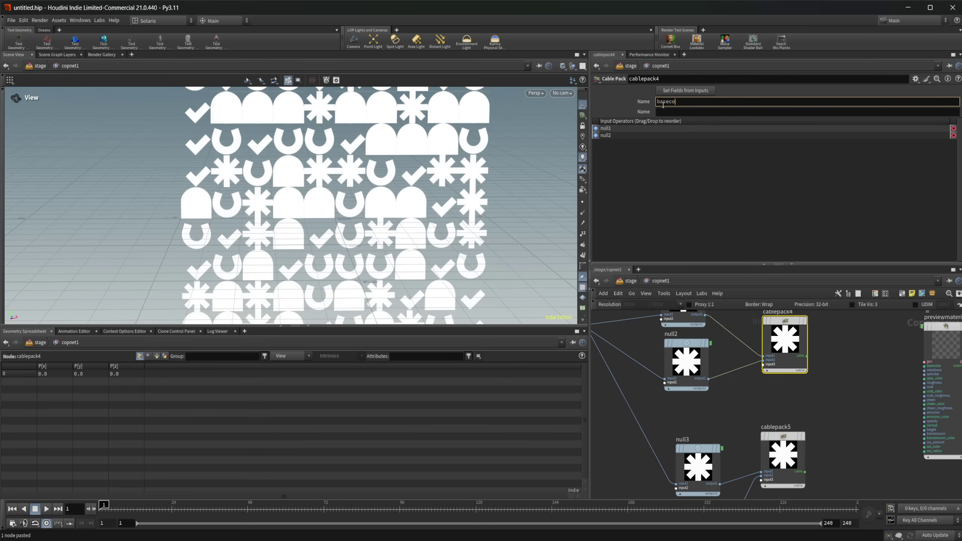
key(Return)
click(676, 112)
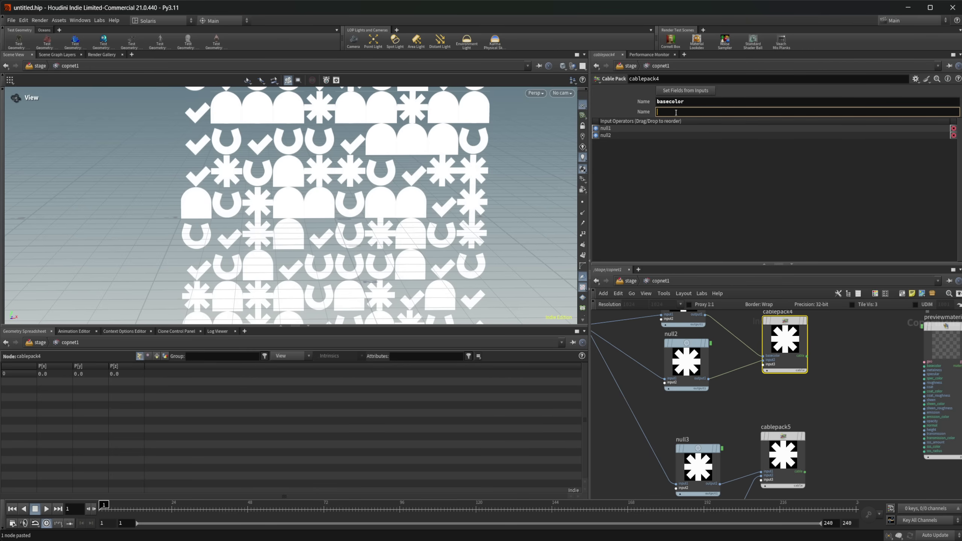
text(metalness)
key(Return)
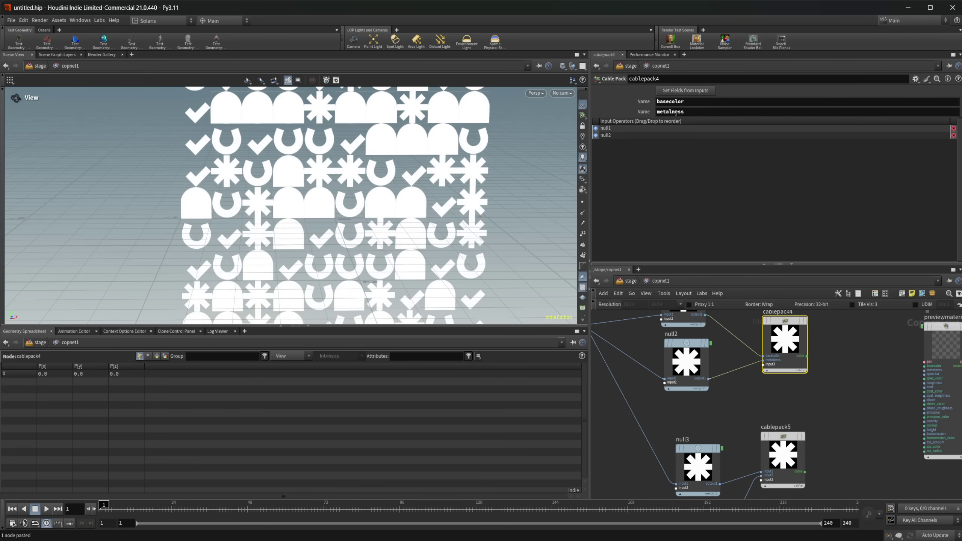
Name the two fields of the lower Cable Pack, cablepack5, roughness and opacity.
middle_drag(784, 404, 767, 373)
click(766, 407)
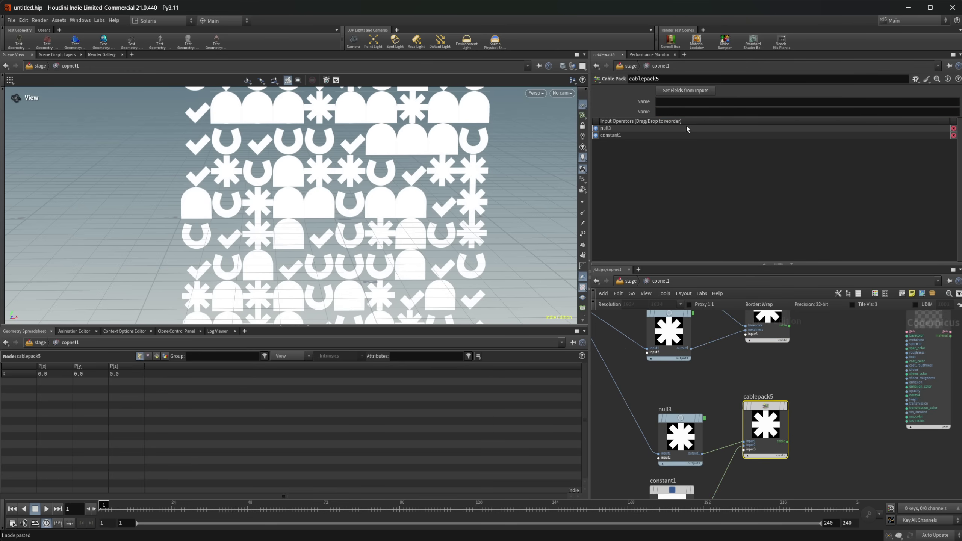
click(681, 104)
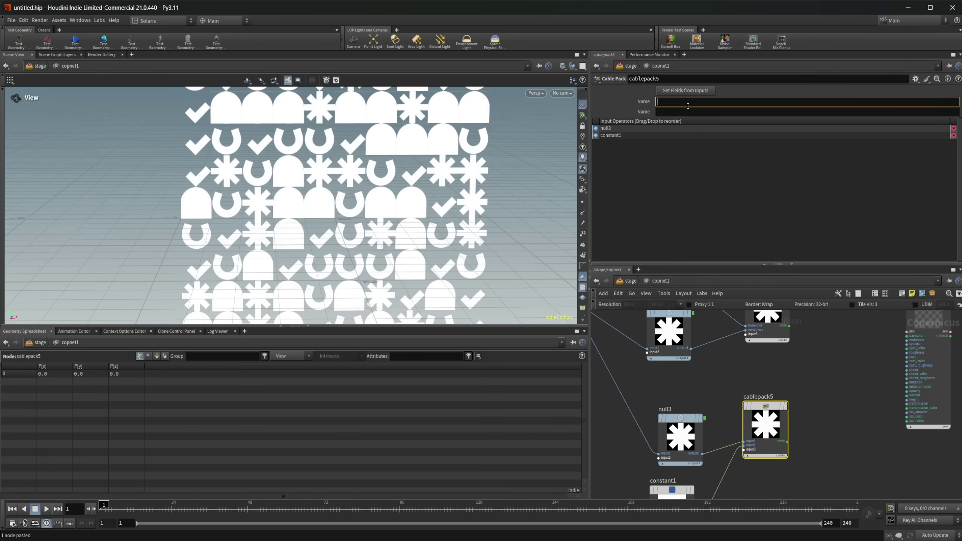
text(roughness)
key(Tab)
text(opca)
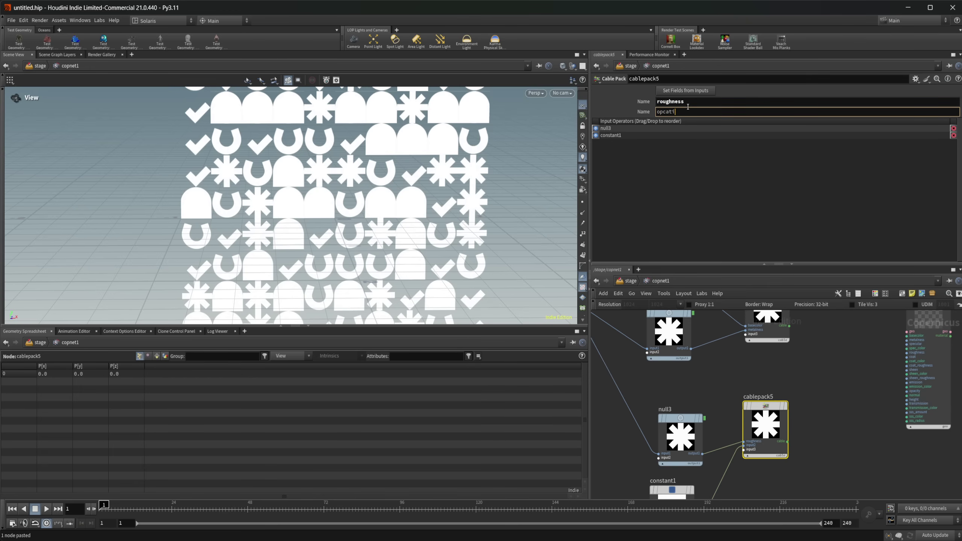
key(BackSpace)
key(BackSpace)
text(acity)
key(Return)
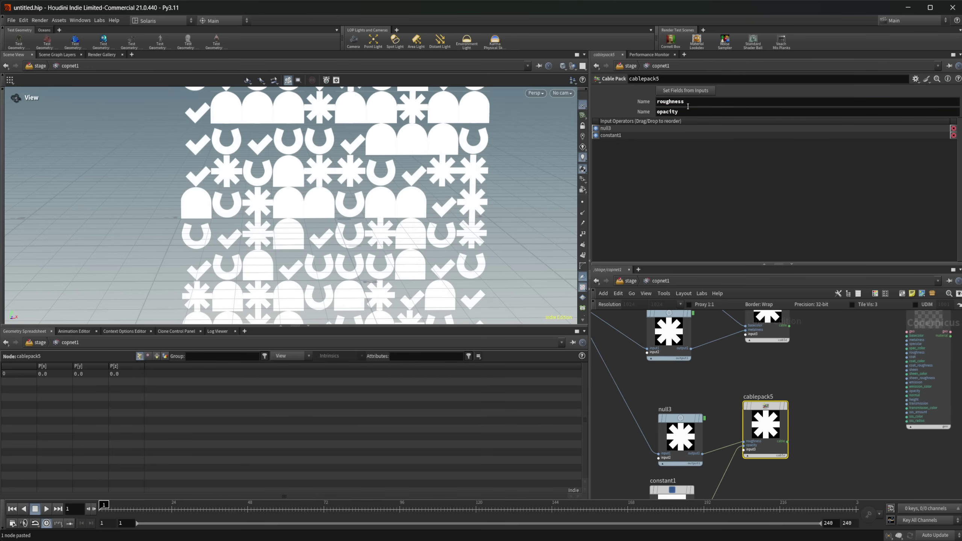
Add a Cable Merge node before the Preview Material and wire the cable outputs of cablepack4 and cablepack5 into it.
middle_drag(859, 360, 791, 384)
key(Tab)
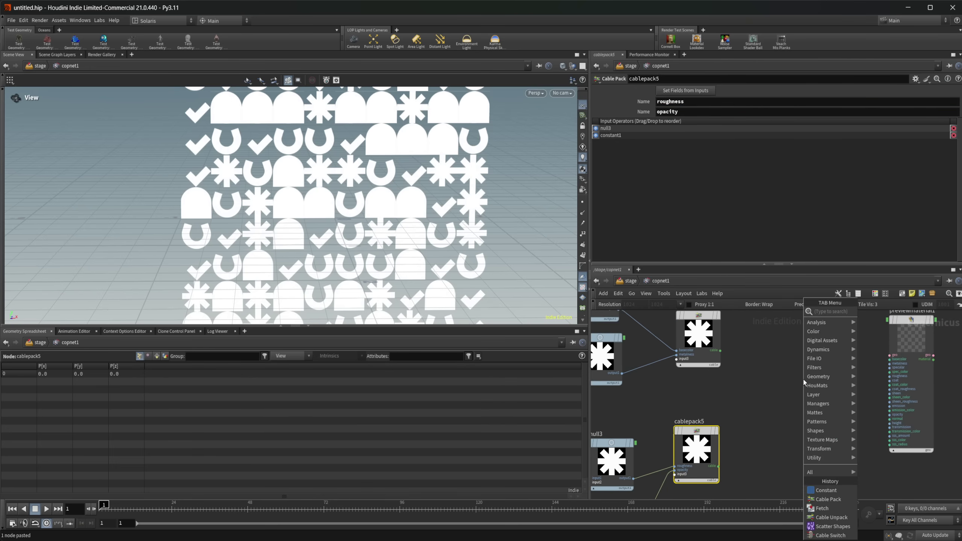
text(cab)
key(Down)
key(Return)
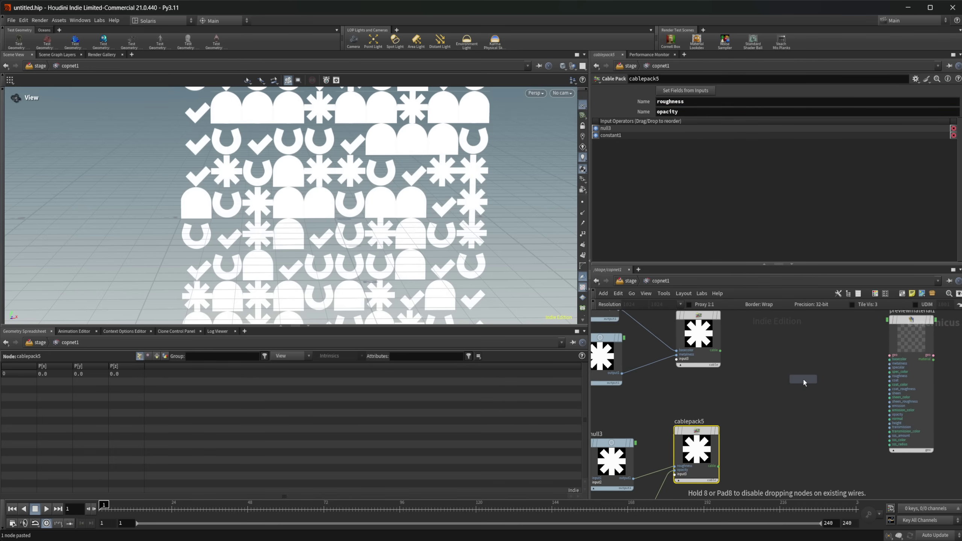
click(803, 377)
drag(709, 365, 781, 414)
drag(718, 466, 781, 418)
Set the Cable Merge operation to Full Union and move the node up, closer to the Preview Material node.
click(677, 91)
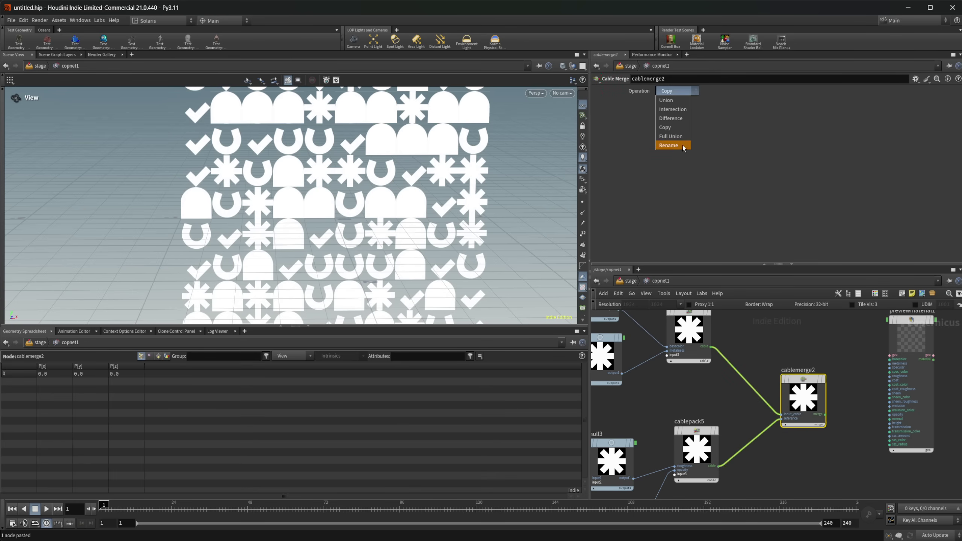
click(670, 147)
middle_drag(803, 349, 692, 343)
click(714, 409)
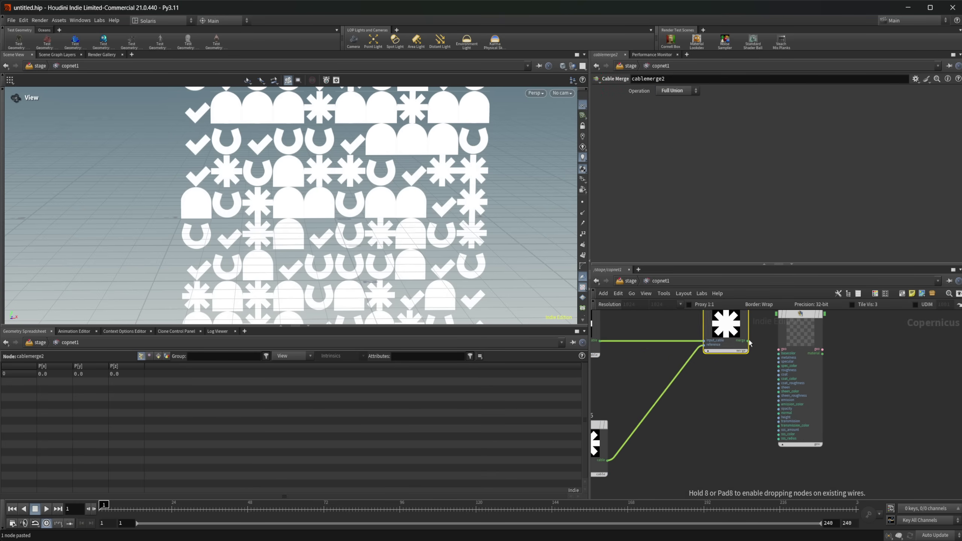
Connect the merge output of cablemerge2 to the cable input of the Preview Material node.
click(775, 314)
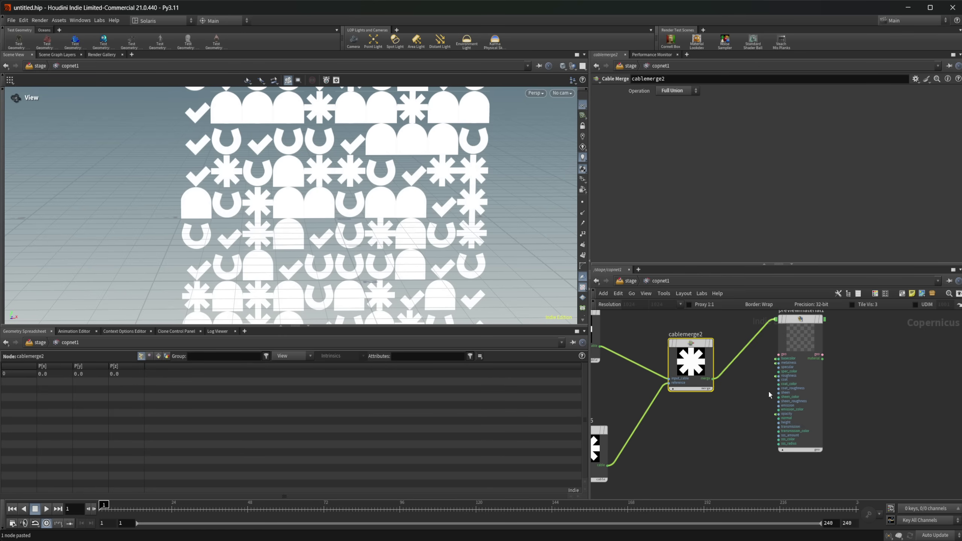
scroll(761, 420, up, 3)
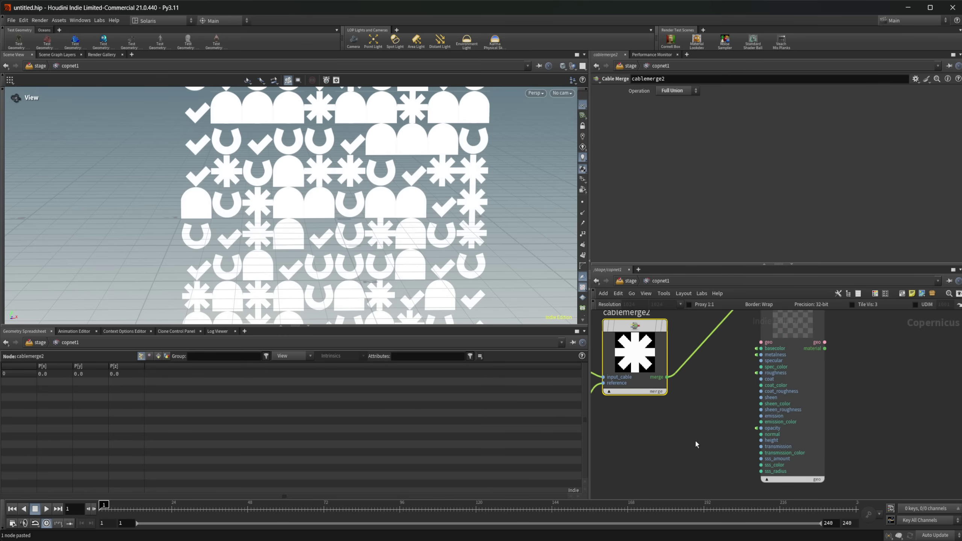
scroll(694, 439, down, 4)
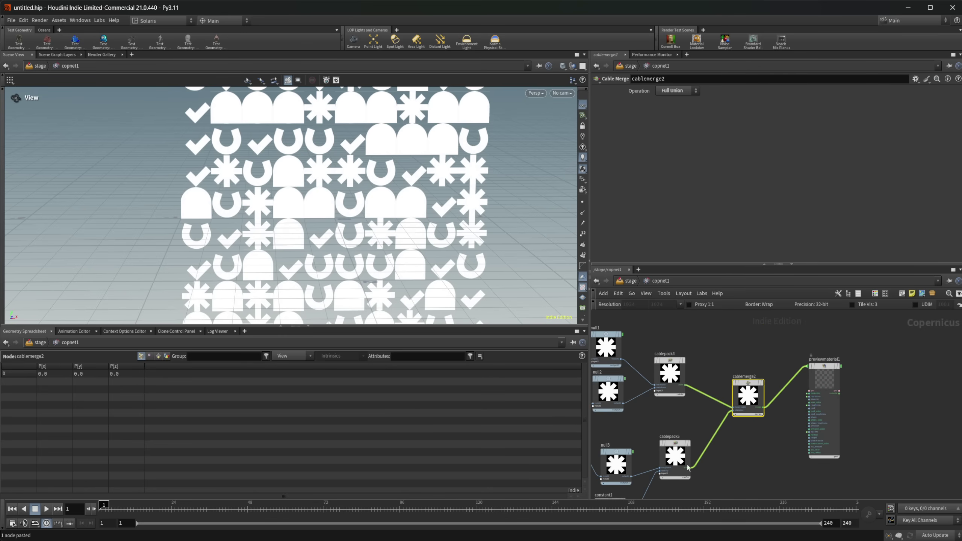
Move the Preview Material node farther away from cablemerge2 to widen the gap between the two nodes.
middle_drag(750, 420, 753, 413)
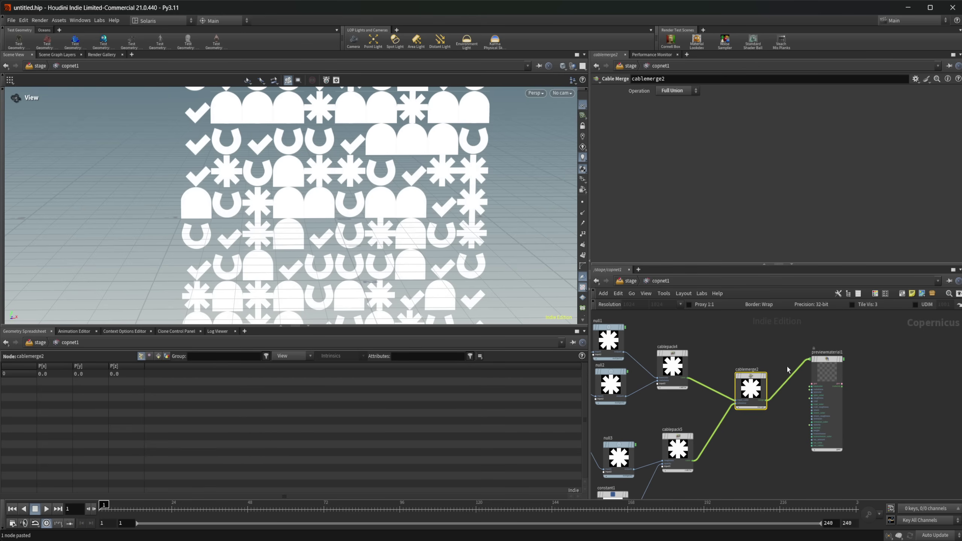
scroll(748, 420, up, 3)
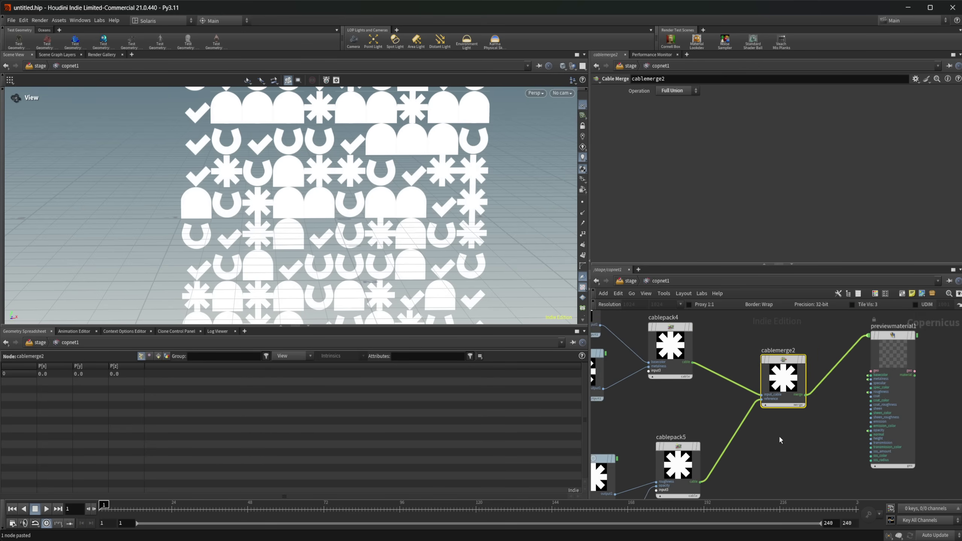
middle_drag(754, 461, 793, 420)
scroll(793, 421, down, 1)
middle_drag(857, 366, 831, 393)
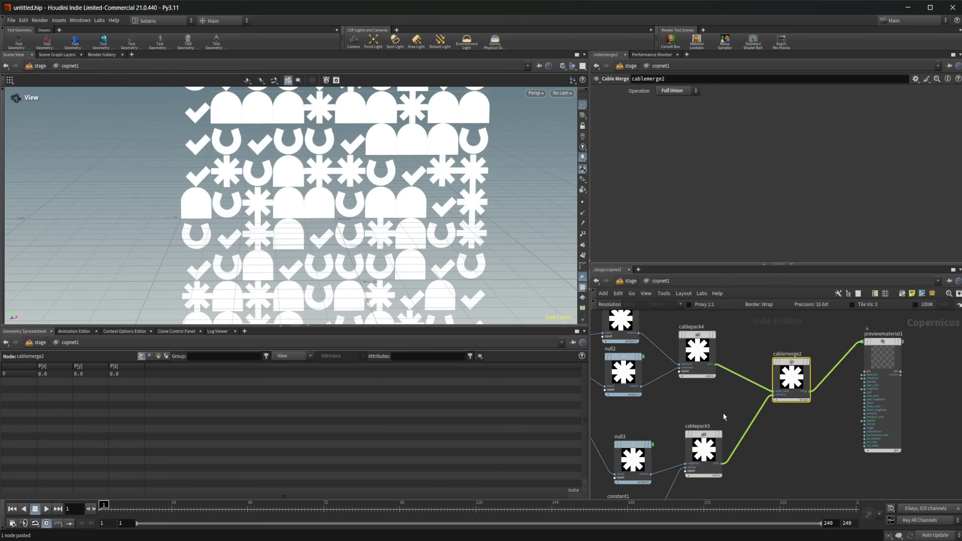
scroll(783, 456, down, 1)
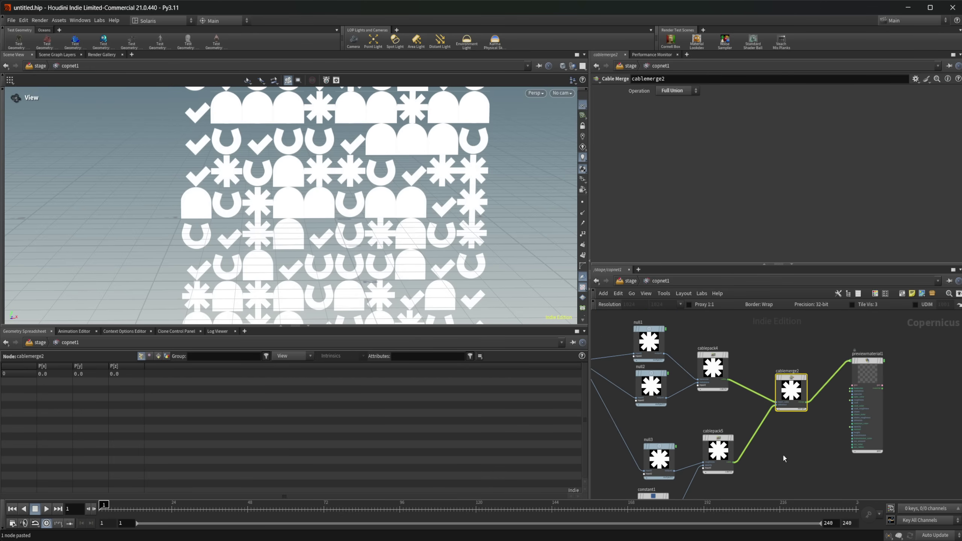
middle_drag(916, 367, 889, 362)
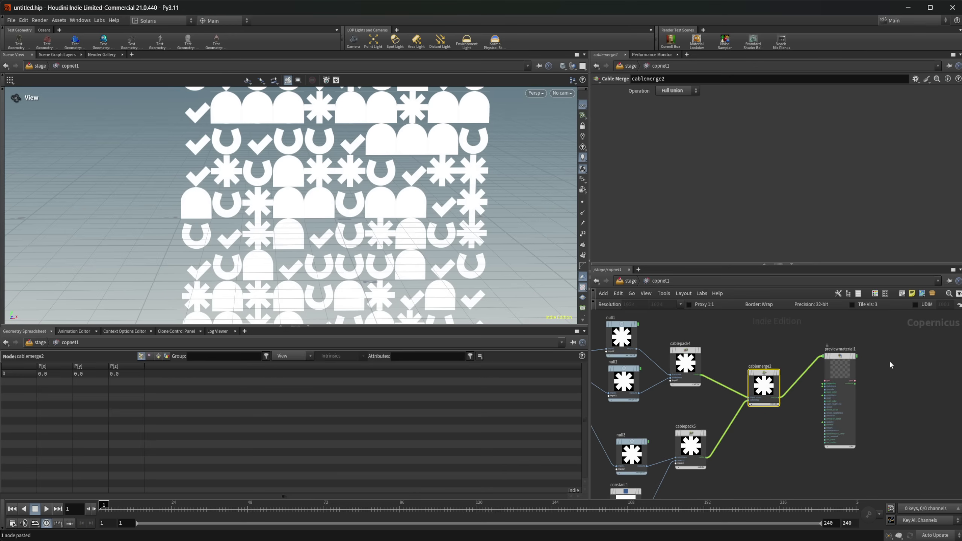
middle_drag(914, 416, 862, 411)
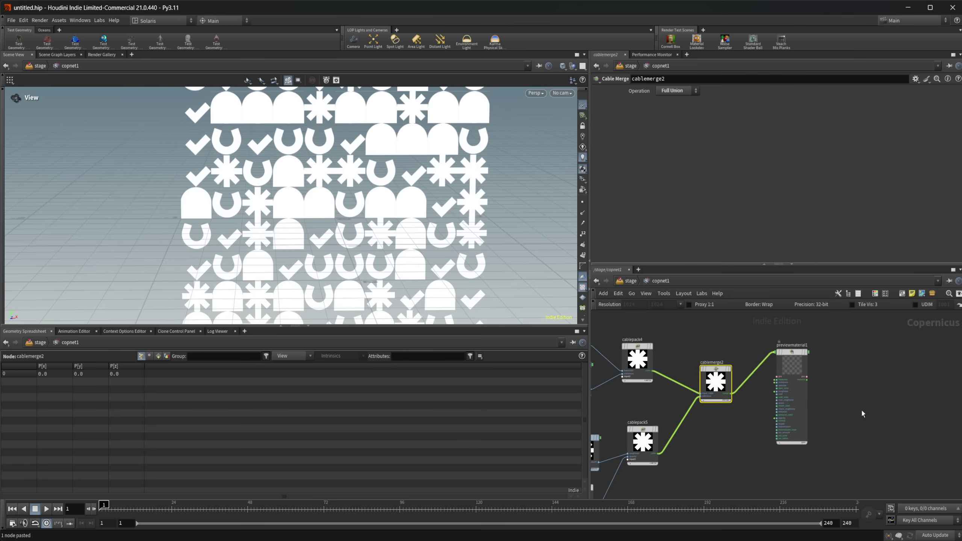
drag(798, 370, 834, 377)
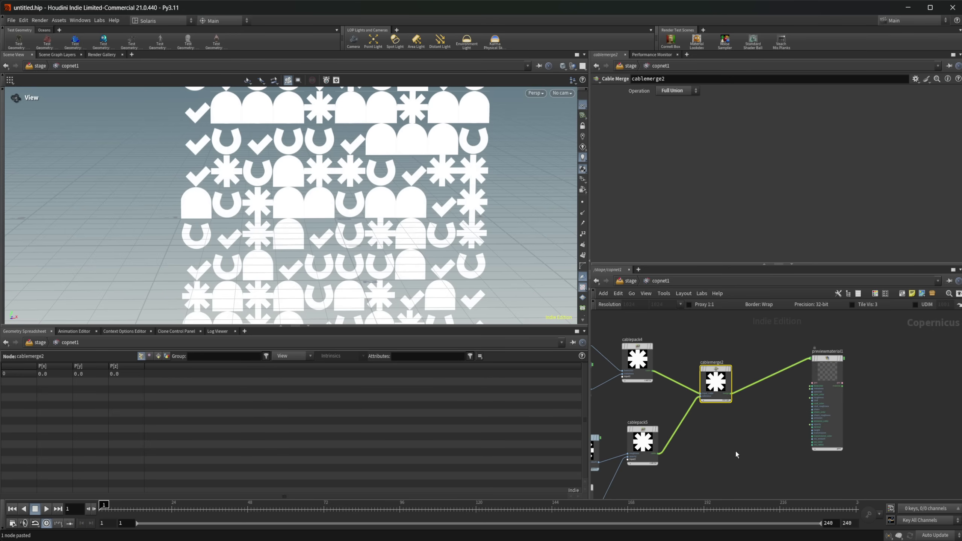
Review the cable network from the Preview Material branch back to the multiply, cable merge, shape scatter and unpack nodes.
scroll(762, 421, up, 2)
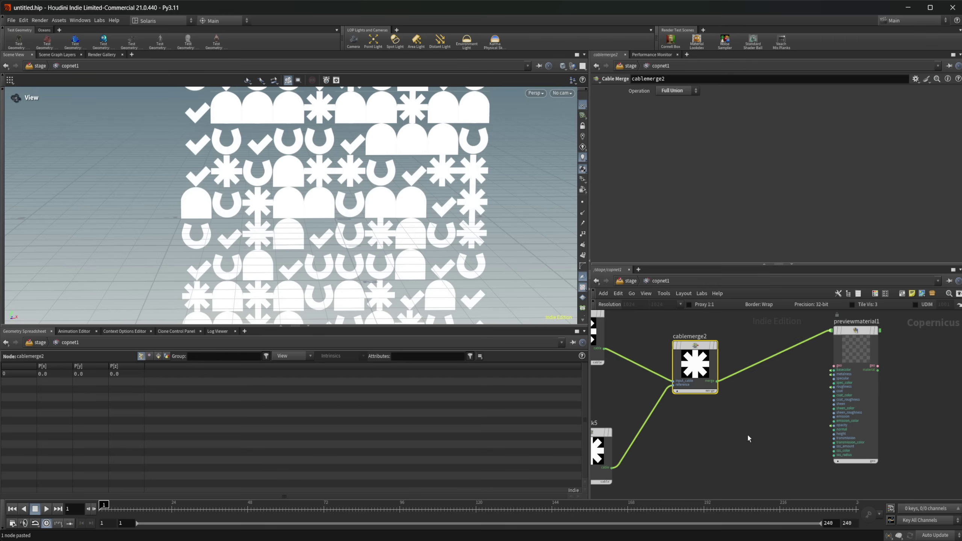
scroll(748, 438, down, 4)
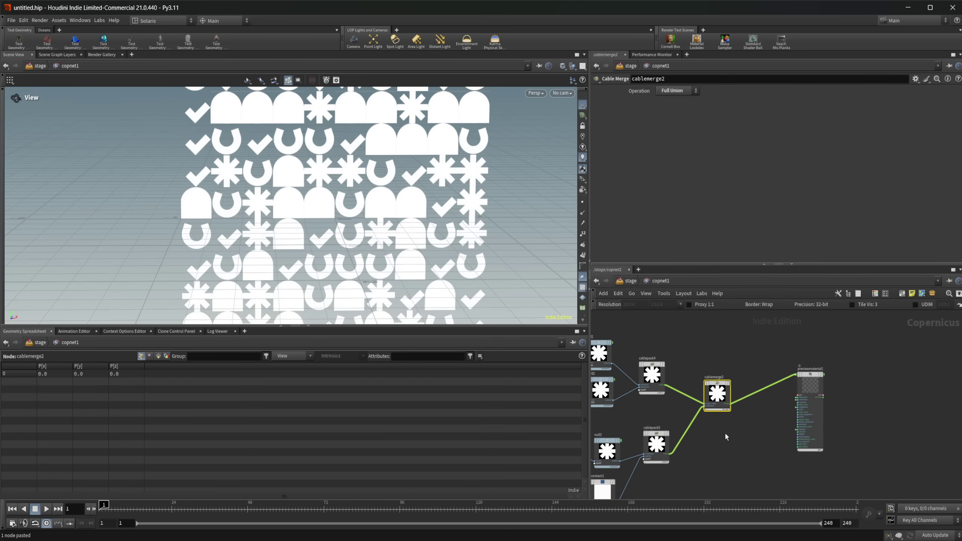
middle_drag(775, 439, 792, 442)
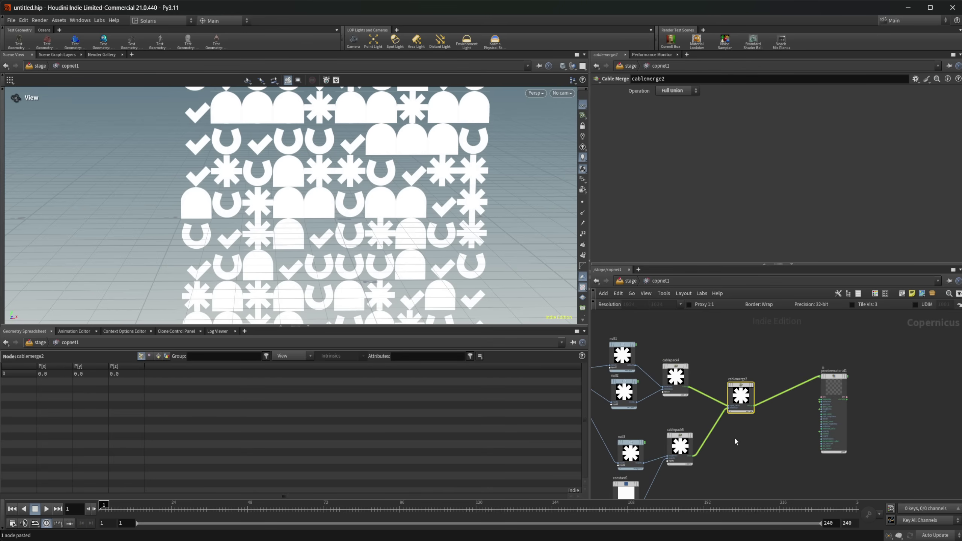
middle_drag(662, 418, 763, 437)
scroll(789, 428, down, 2)
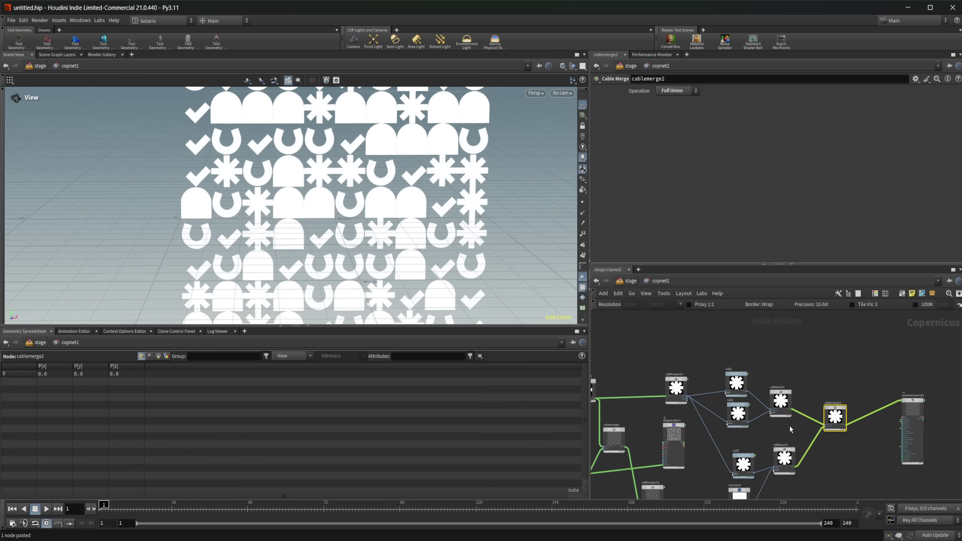
middle_drag(713, 469, 821, 419)
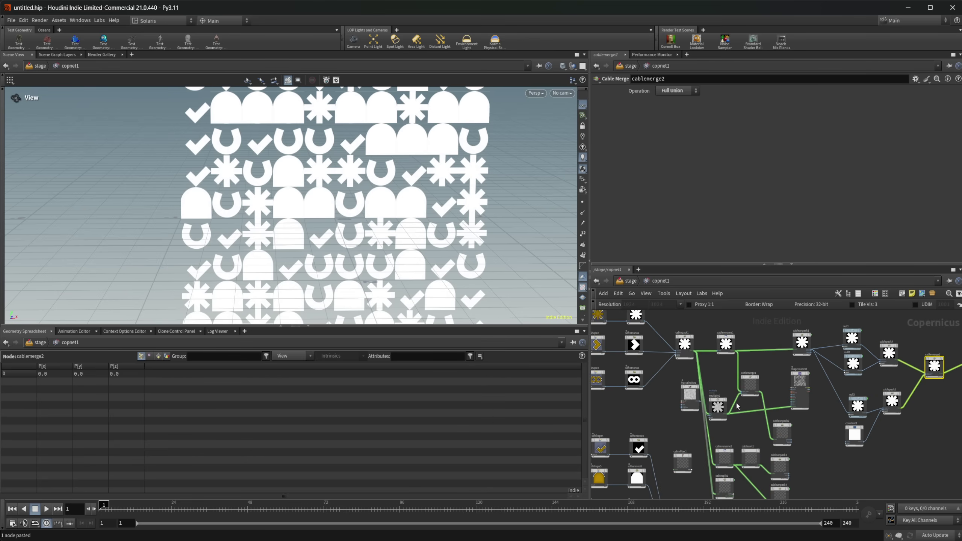
scroll(737, 406, up, 2)
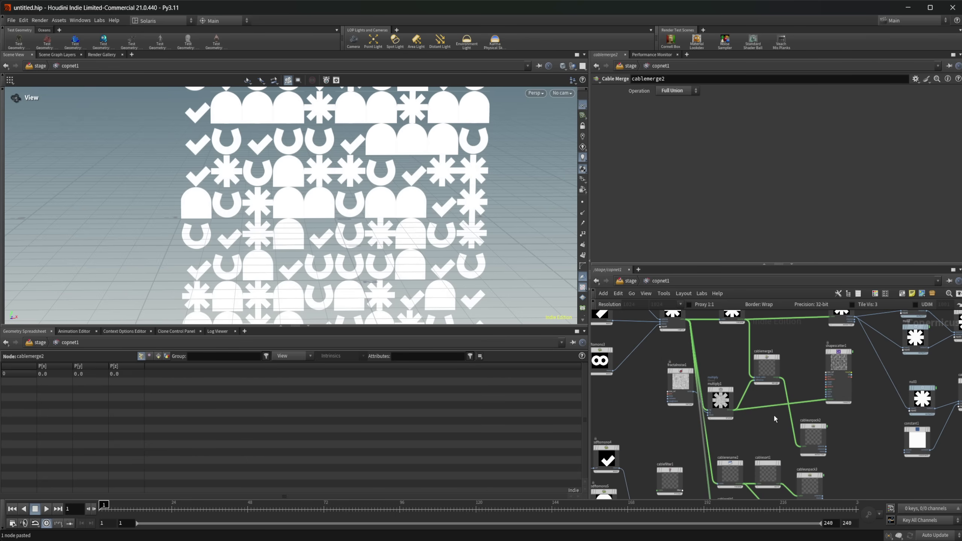
middle_drag(860, 409, 818, 419)
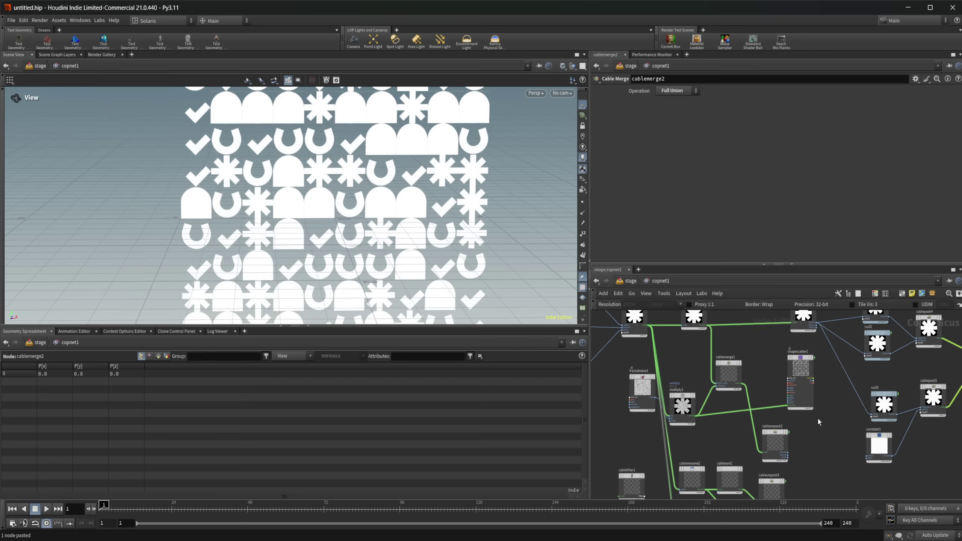
middle_drag(618, 403, 633, 406)
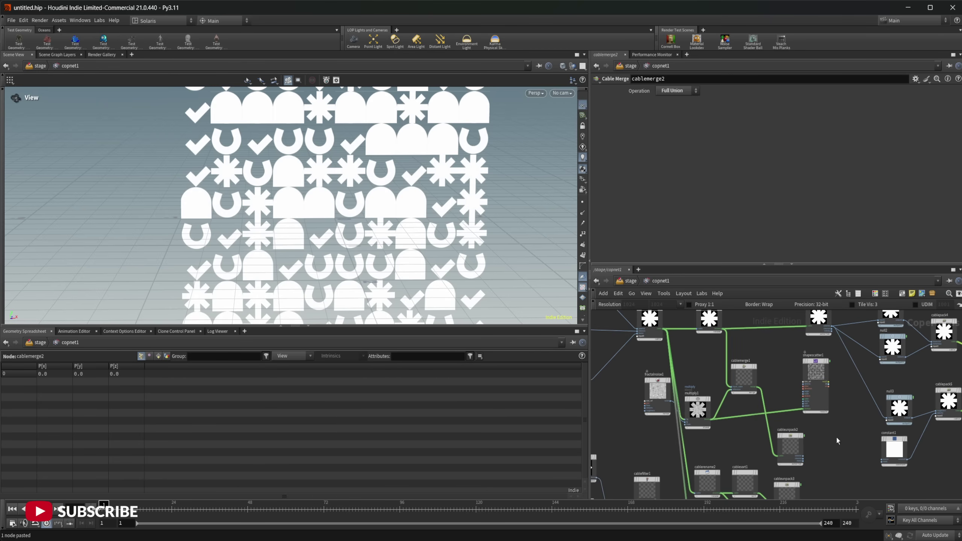
scroll(831, 435, up, 3)
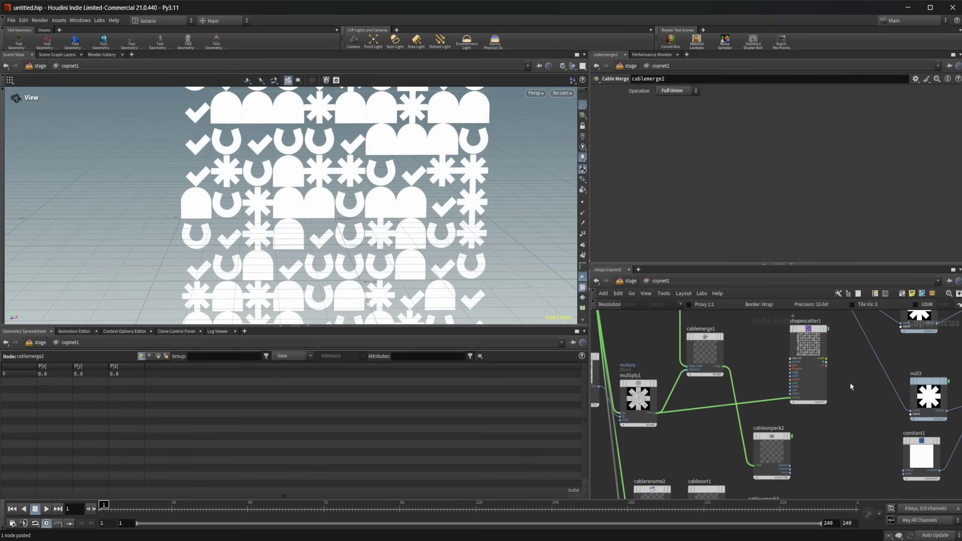
scroll(837, 447, down, 5)
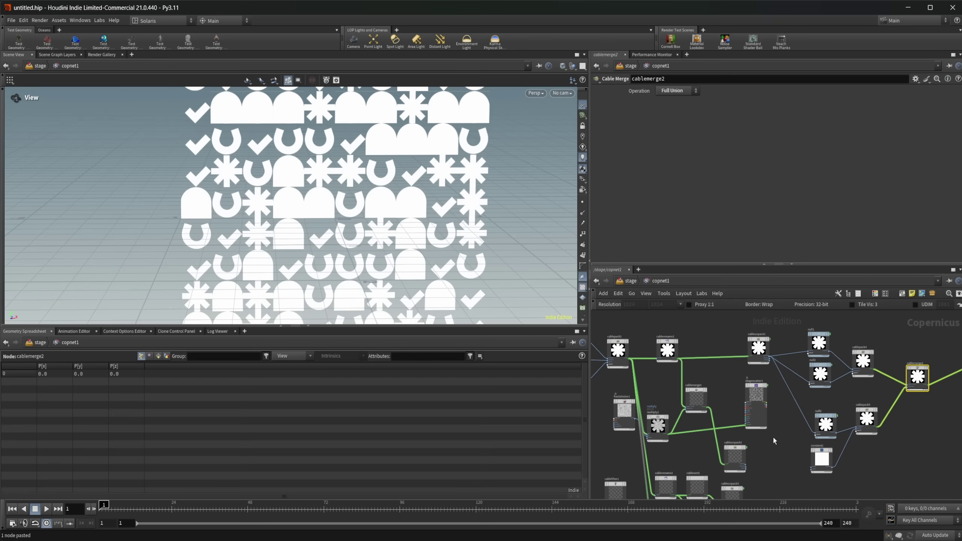